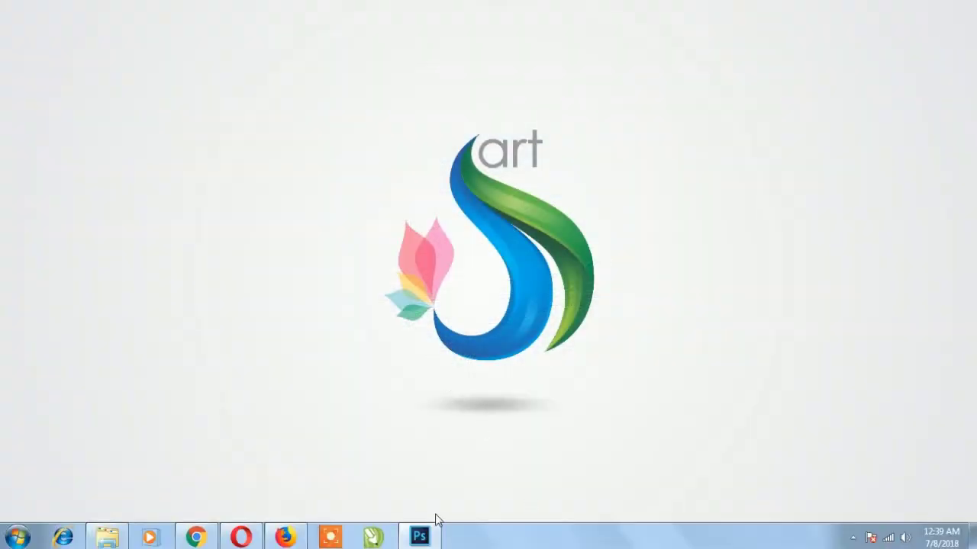
- Restore the minimized Photoshop window from the taskbar
{"action": "left_click", "coordinate": [420, 537]}
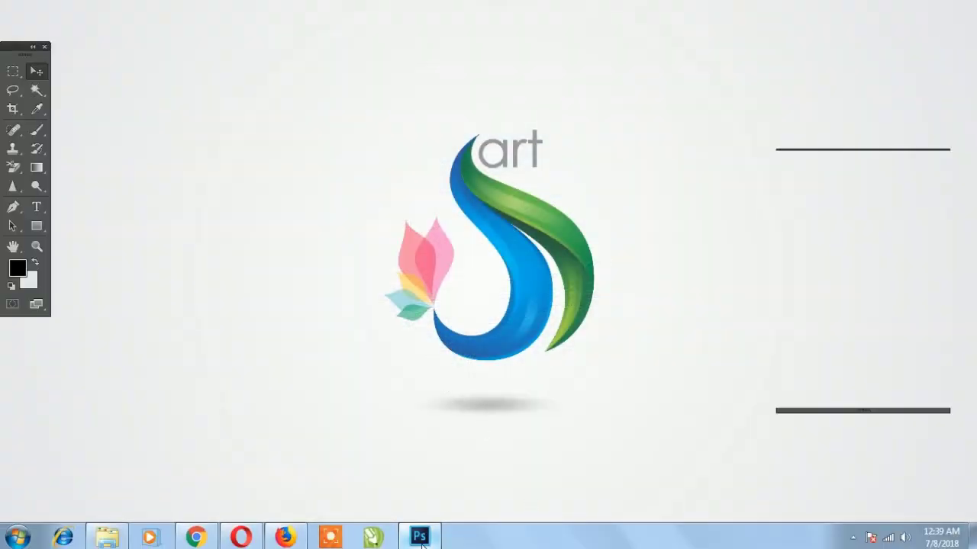
- Create a new white 2500 × 1500 px document at 200 pixels/inch
{"action": "left_click", "coordinate": [40, 8]}
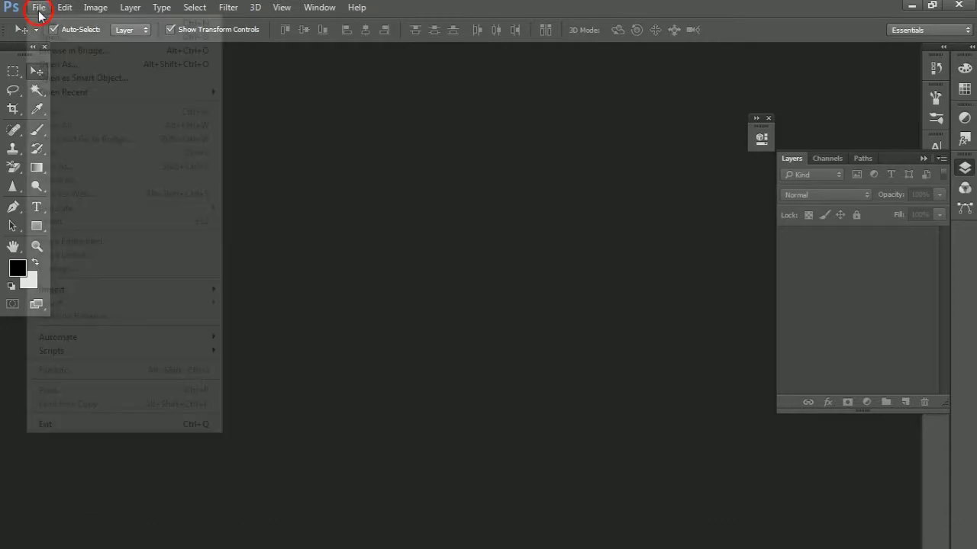
{"action": "left_click", "coordinate": [61, 29]}
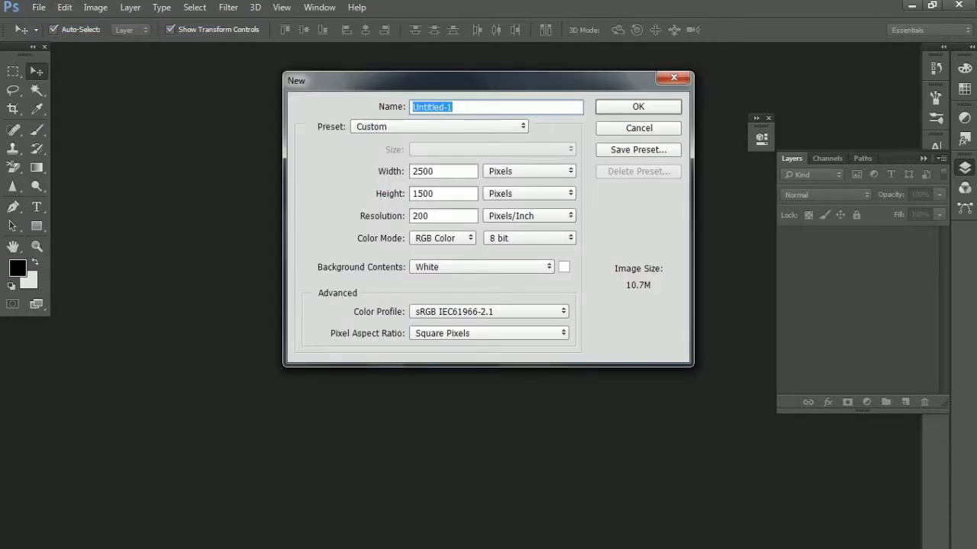
{"action": "key", "text": "Tab"}
{"action": "key", "text": "Tab"}
{"action": "type", "text": "2500"}
{"action": "key", "text": "Tab"}
{"action": "type", "text": "150"}
{"action": "key", "text": "Tab"}
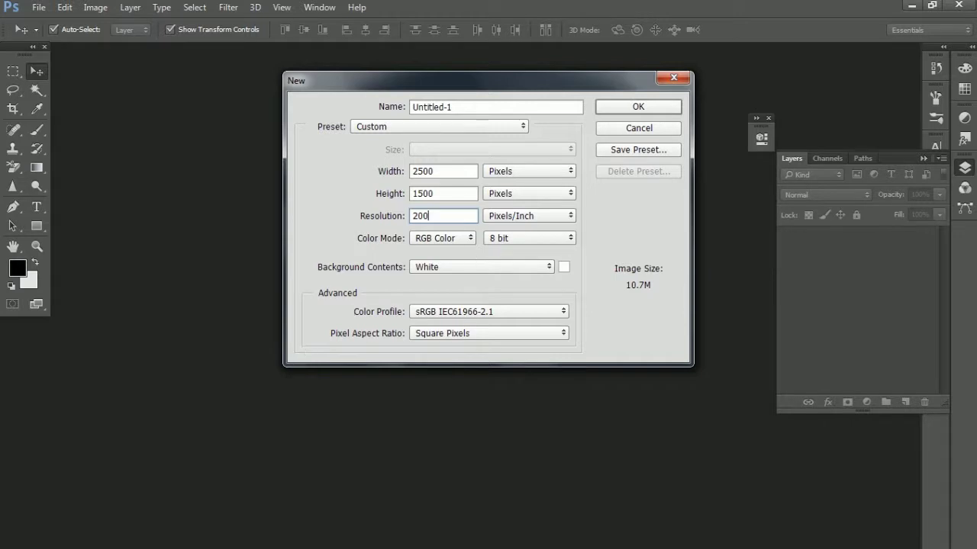
{"action": "left_click", "coordinate": [647, 111]}
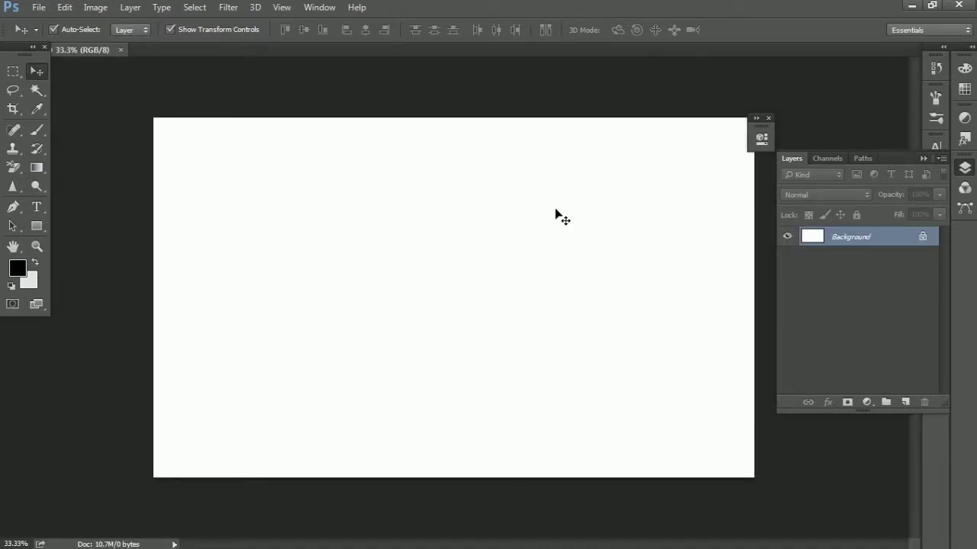
{"action": "left_click", "coordinate": [107, 538]}
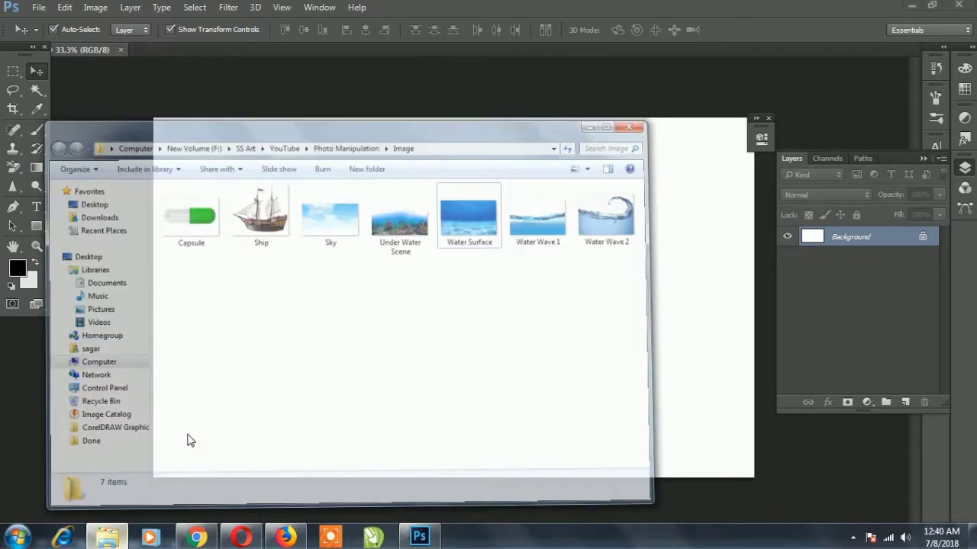
- Browse the Image folder thumbnails and drag the Capsule picture onto the canvas
{"action": "left_click", "coordinate": [203, 174]}
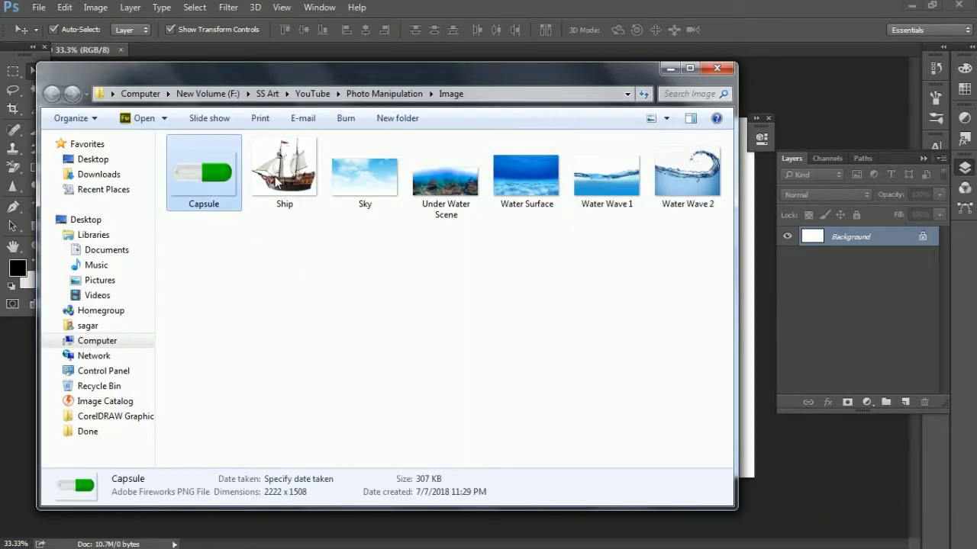
{"action": "left_click", "coordinate": [284, 171]}
{"action": "left_click", "coordinate": [385, 183]}
{"action": "left_click", "coordinate": [443, 183]}
{"action": "left_click", "coordinate": [527, 179]}
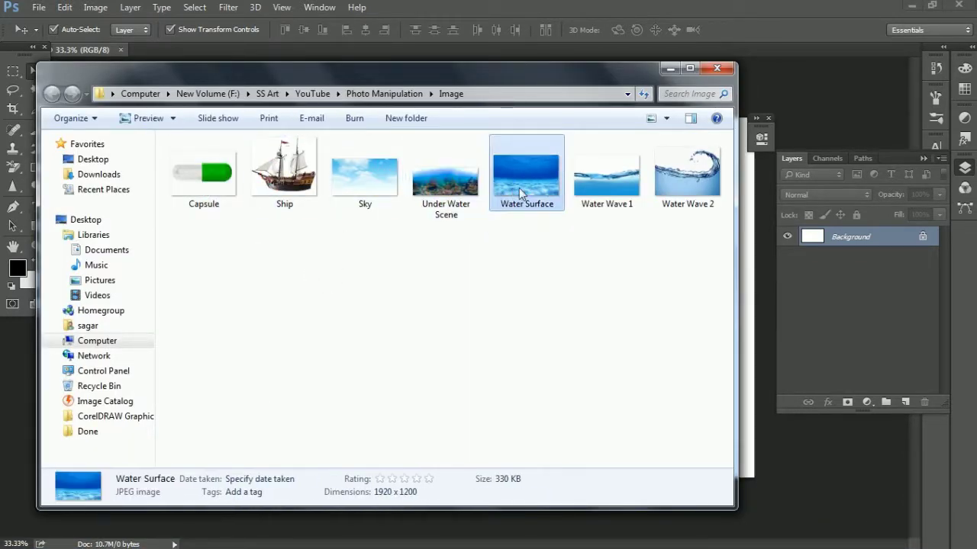
{"action": "left_click", "coordinate": [607, 179]}
{"action": "left_click", "coordinate": [717, 187]}
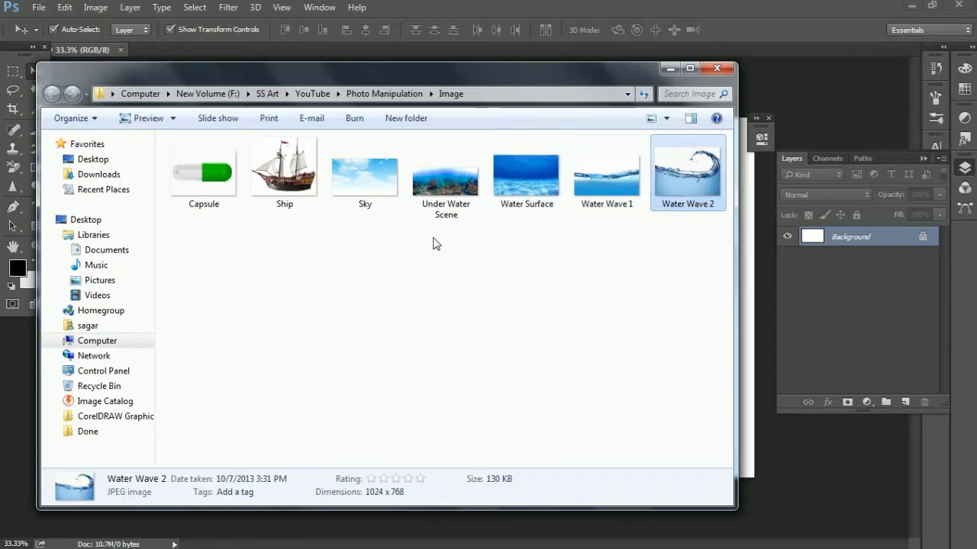
{"action": "left_click_drag", "start_coordinate": [218, 207], "coordinate": [246, 290]}
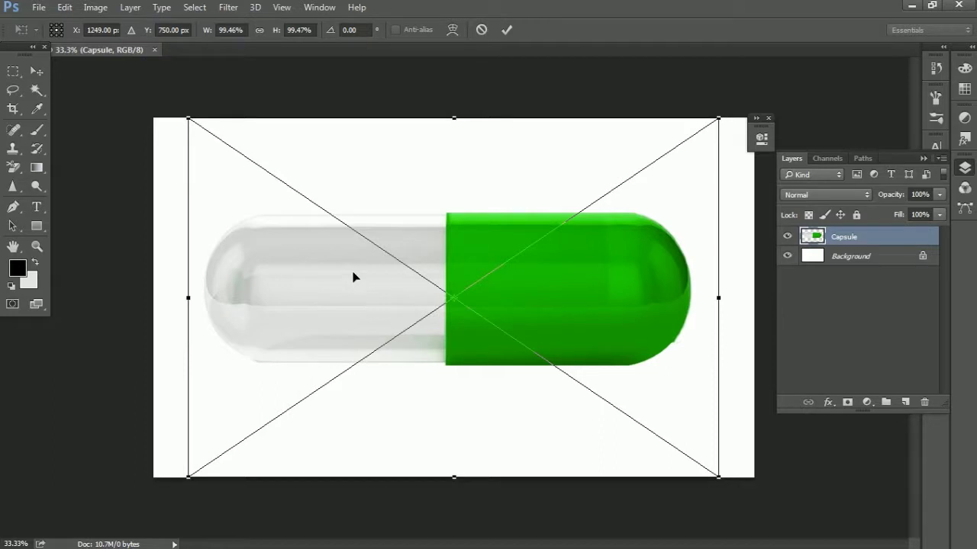
- Commit the Capsule placement and hide the white Background layer
{"action": "key", "text": "Return"}
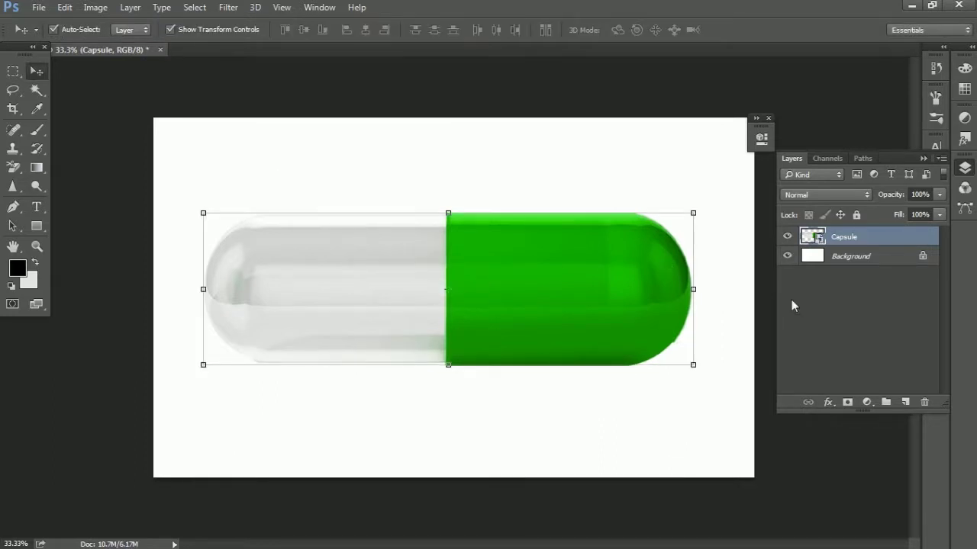
{"action": "left_click", "coordinate": [788, 257]}
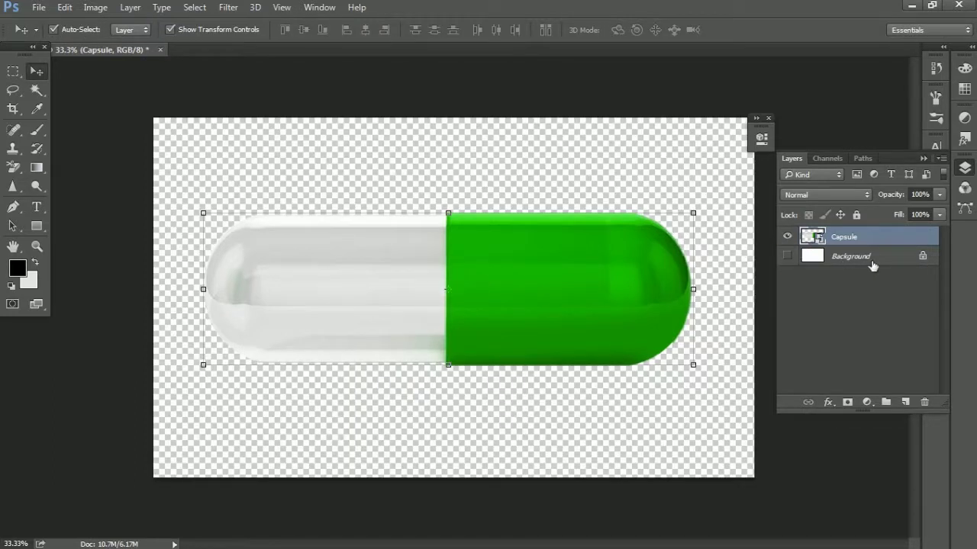
{"action": "left_click", "coordinate": [122, 111]}
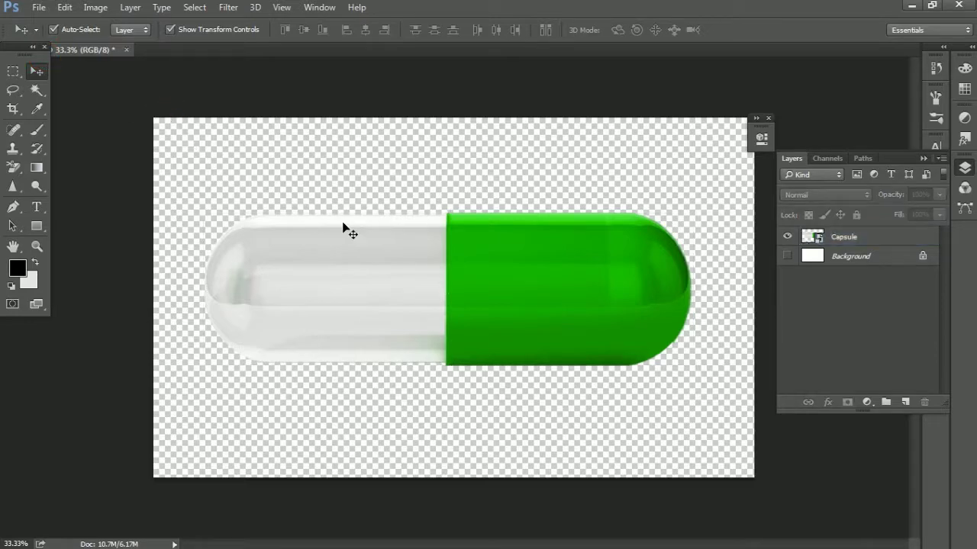
{"action": "left_click_drag", "start_coordinate": [345, 224], "coordinate": [360, 335]}
{"action": "key", "text": "ctrl+z"}
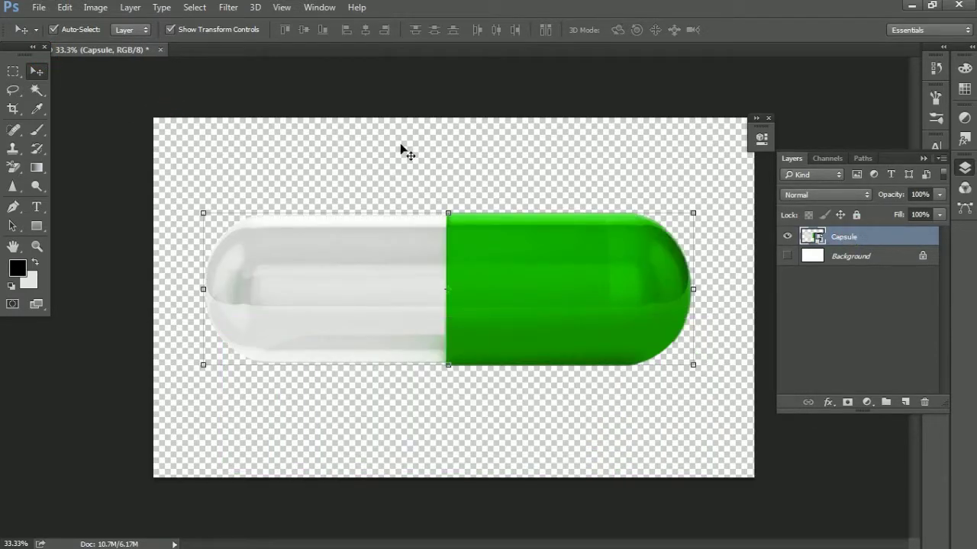
{"action": "left_click", "coordinate": [227, 7]}
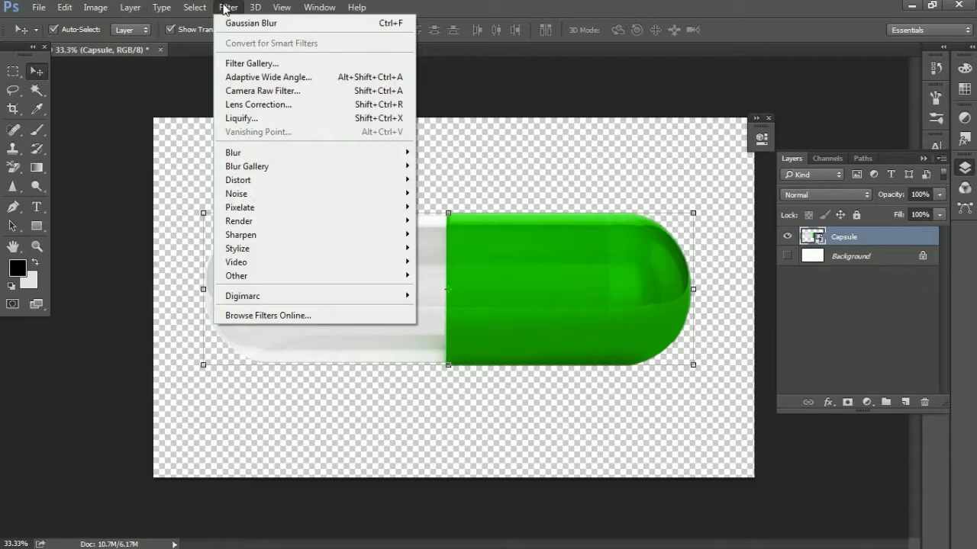
- Select the capsule's clear white half using Color Range at Fuzziness 27
{"action": "mouse_move", "coordinate": [194, 7]}
{"action": "left_click", "coordinate": [244, 149]}
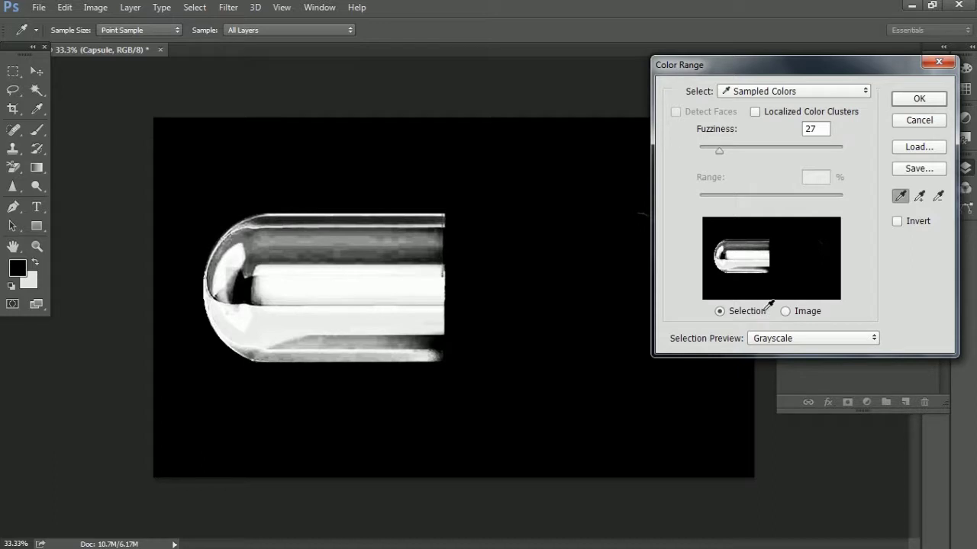
{"action": "mouse_move", "coordinate": [714, 152]}
{"action": "left_mouse_down"}
{"action": "mouse_move", "coordinate": [705, 156]}
{"action": "mouse_move", "coordinate": [714, 153]}
{"action": "left_mouse_up"}
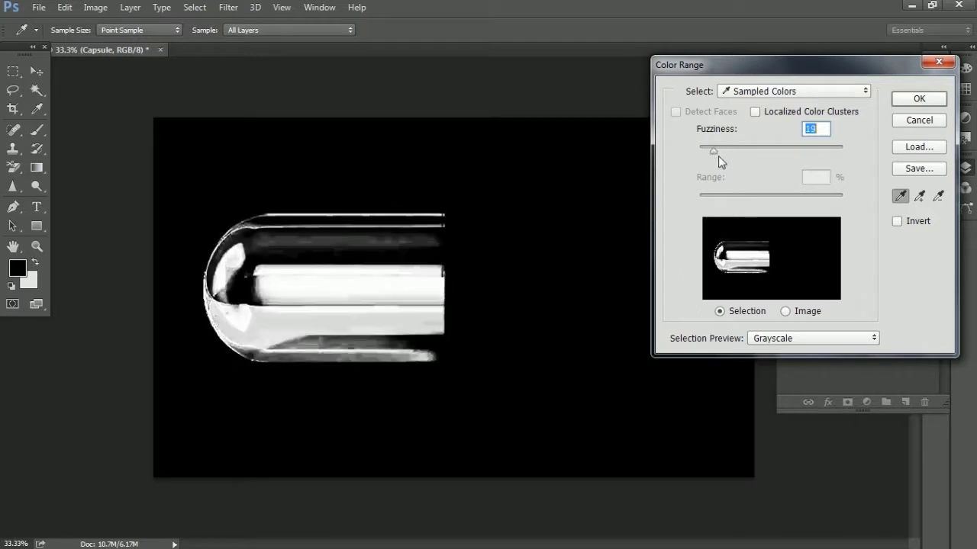
{"action": "left_click", "coordinate": [395, 292]}
{"action": "left_click", "coordinate": [400, 277]}
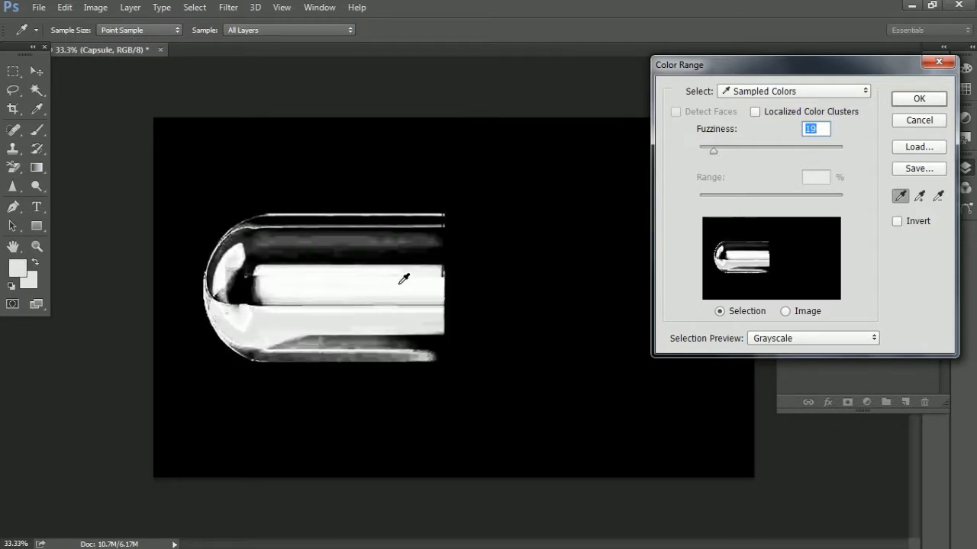
{"action": "left_click_drag", "start_coordinate": [715, 155], "coordinate": [720, 154]}
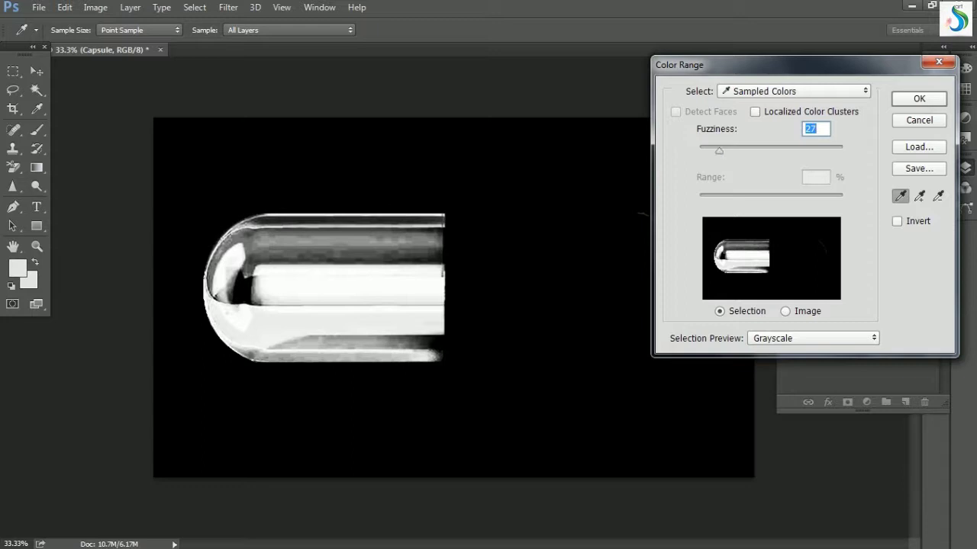
{"action": "left_click", "coordinate": [919, 99]}
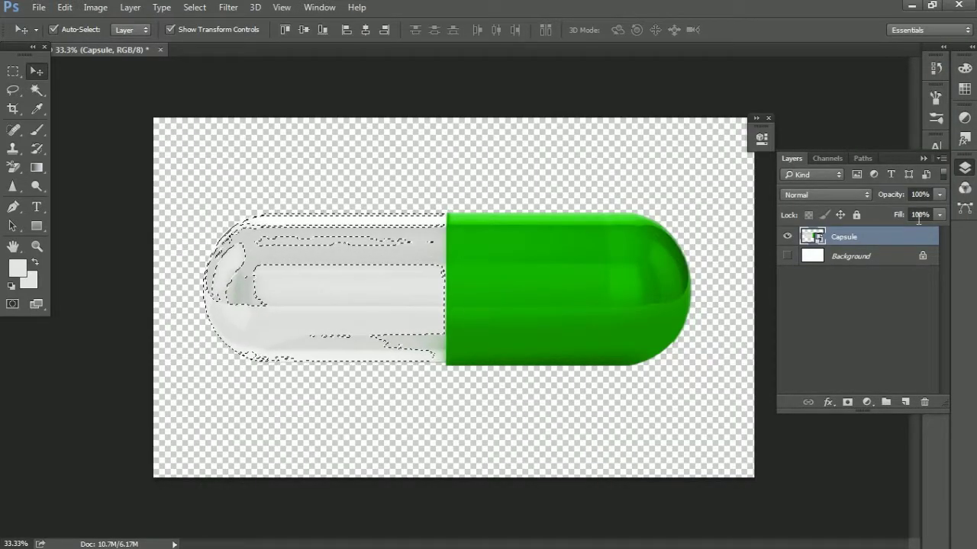
- Add a layer mask from the selection to the Capsule layer and invert it
{"action": "left_click", "coordinate": [848, 402]}
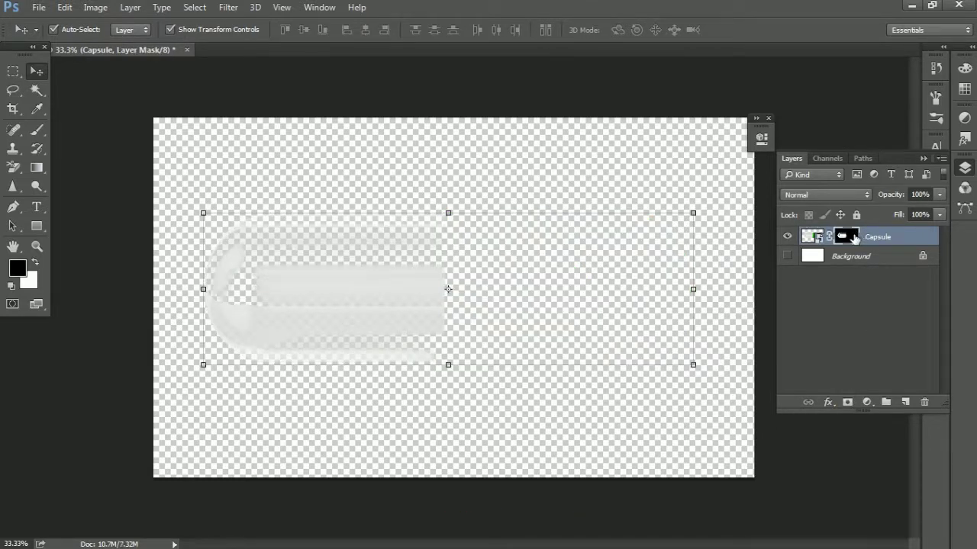
{"action": "key", "text": "ctrl+i"}
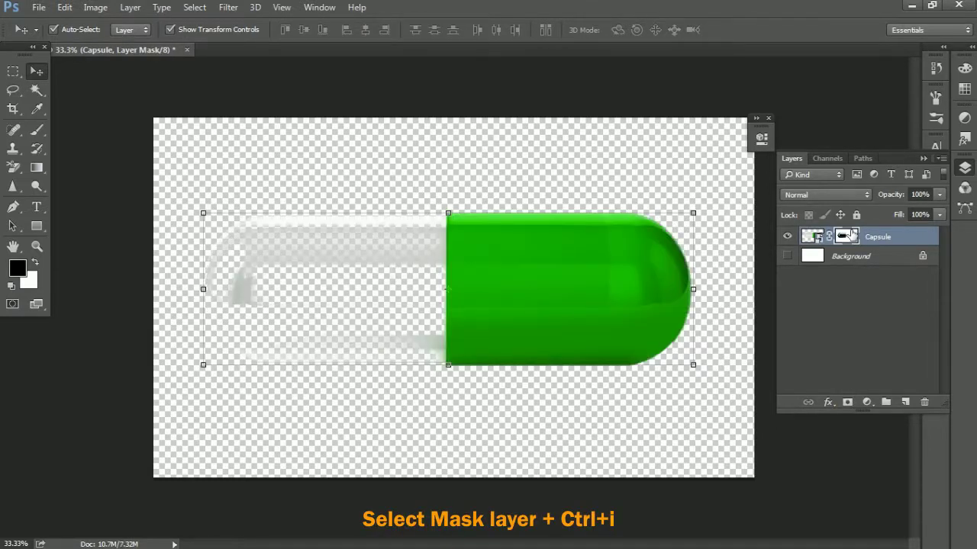
{"action": "left_click", "coordinate": [788, 236]}
{"action": "left_click", "coordinate": [788, 236]}
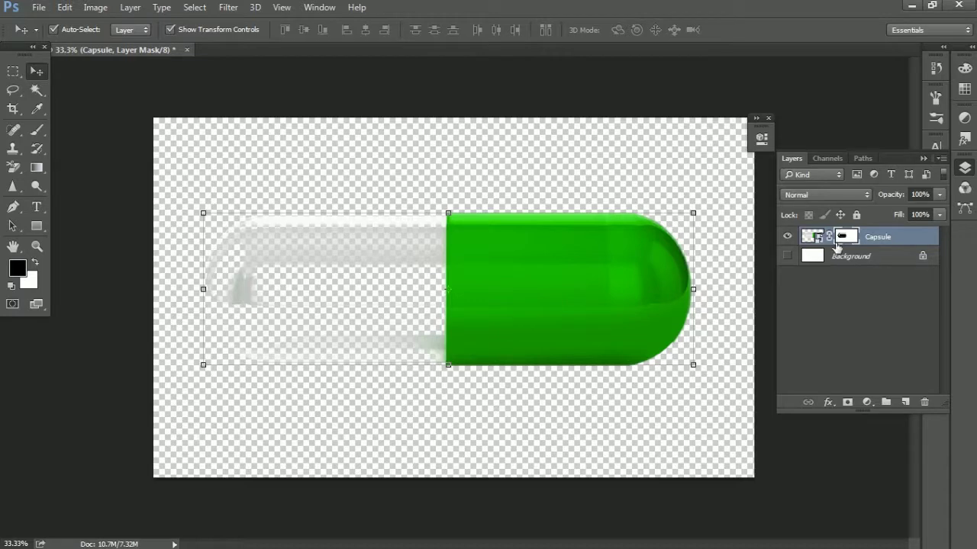
{"action": "left_click", "coordinate": [789, 236]}
{"action": "left_click", "coordinate": [788, 237]}
- Disable the Capsule layer mask and zoom in to 50%
{"action": "right_click", "coordinate": [839, 236]}
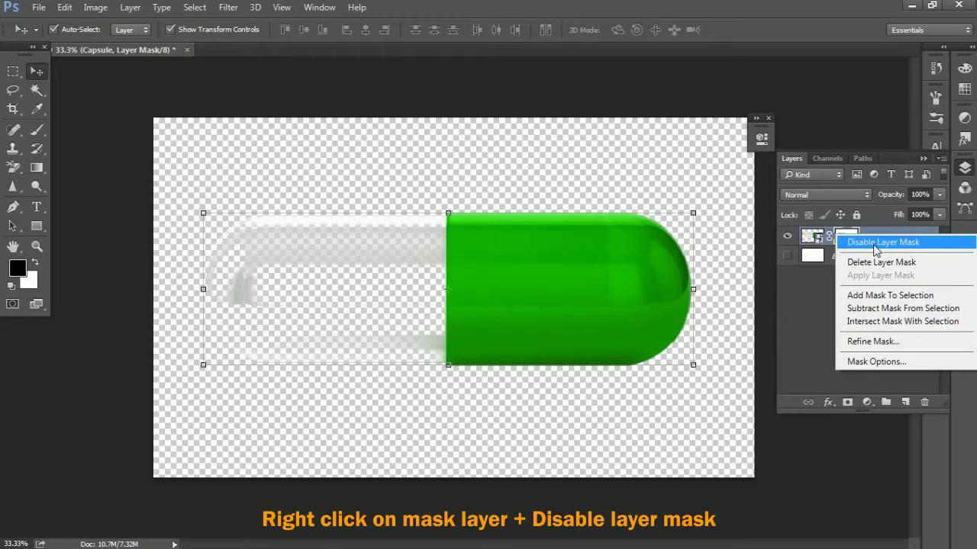
{"action": "left_click", "coordinate": [874, 244]}
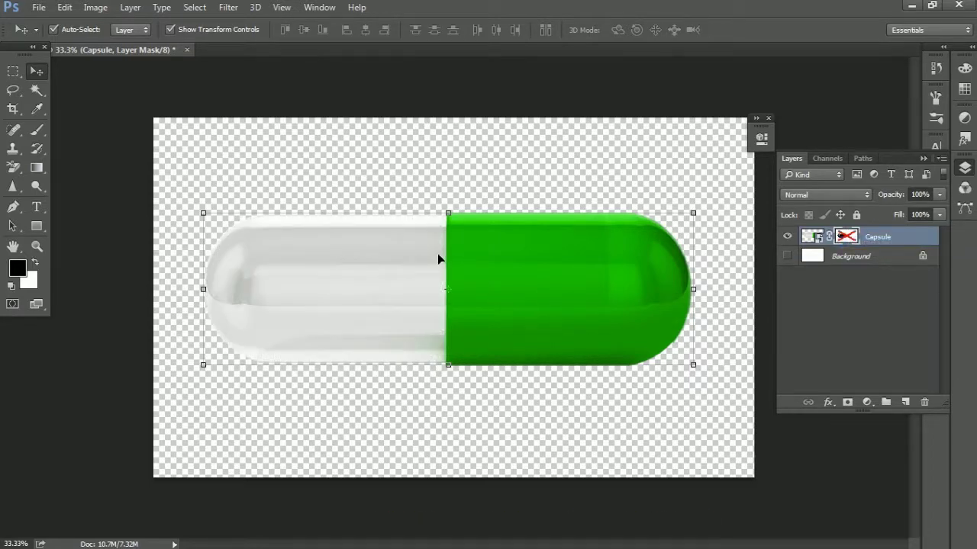
{"action": "key", "text": "ctrl+plus"}
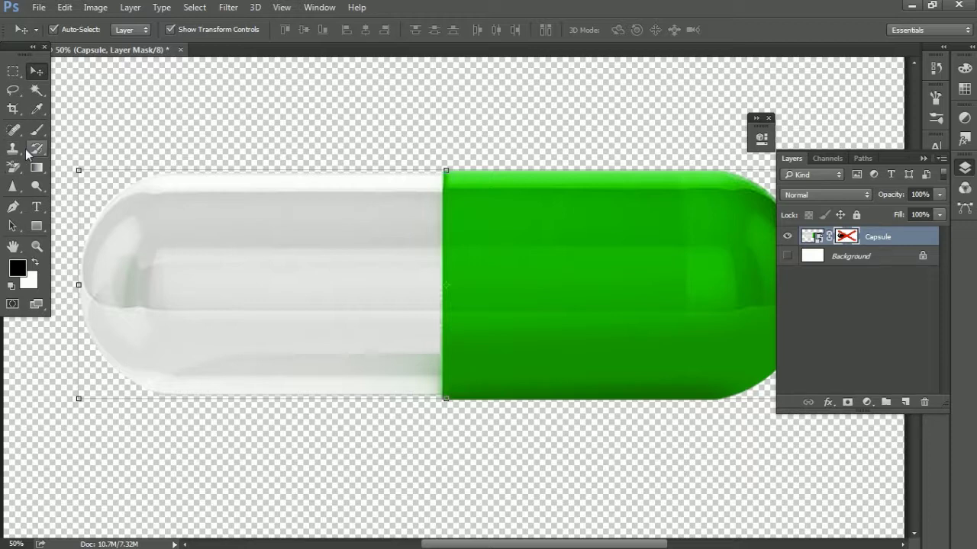
- With the Pen tool, anchor the path at the green half's corners and bottom edge
{"action": "key", "text": "p"}
{"action": "left_click", "coordinate": [13, 206]}
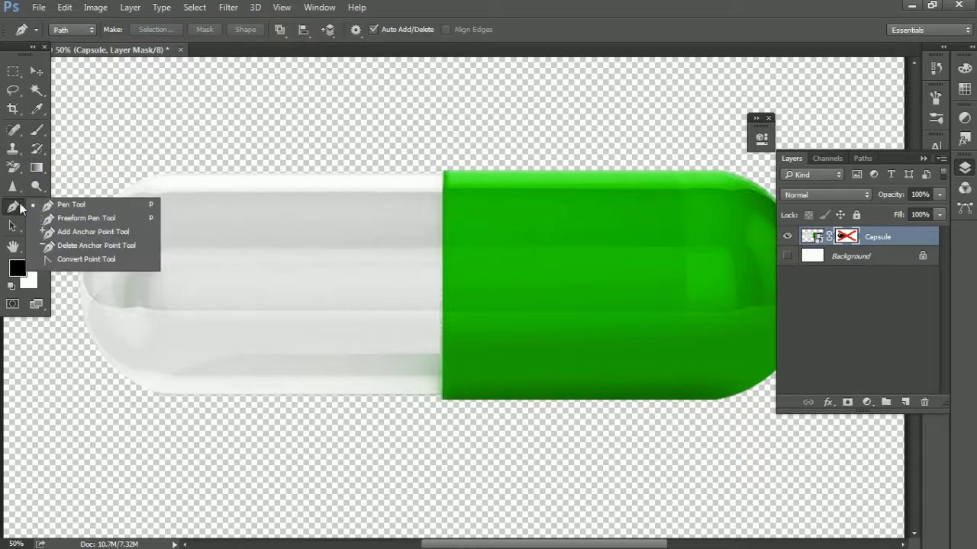
{"action": "left_click", "coordinate": [62, 207]}
{"action": "key", "text": "ctrl+plus"}
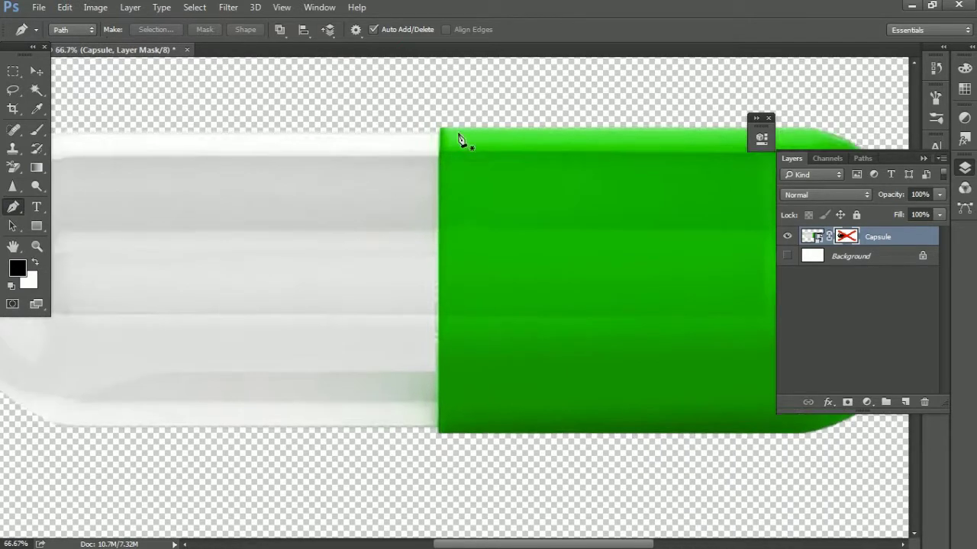
{"action": "left_click", "coordinate": [439, 137]}
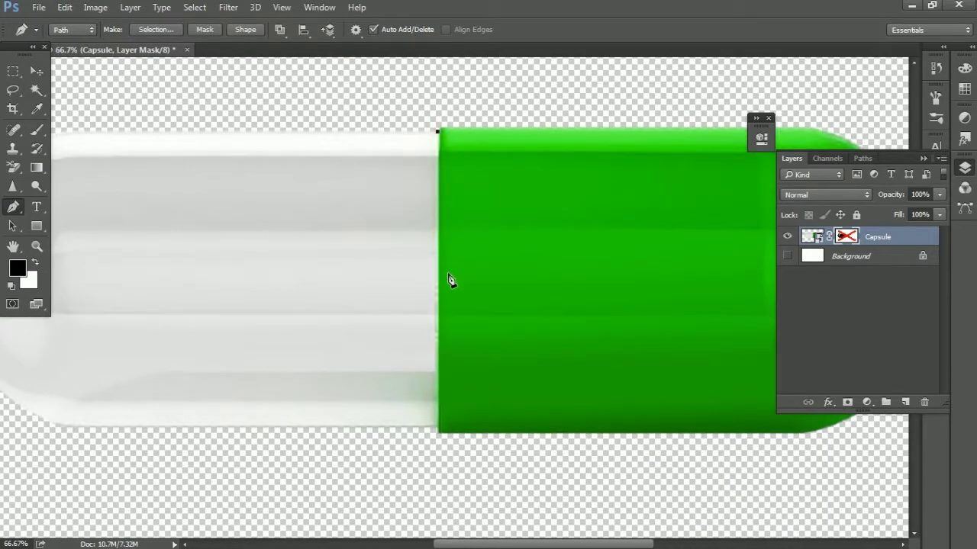
{"action": "scroll", "coordinate": [462, 295], "scroll_direction": "down", "scroll_amount": 3}
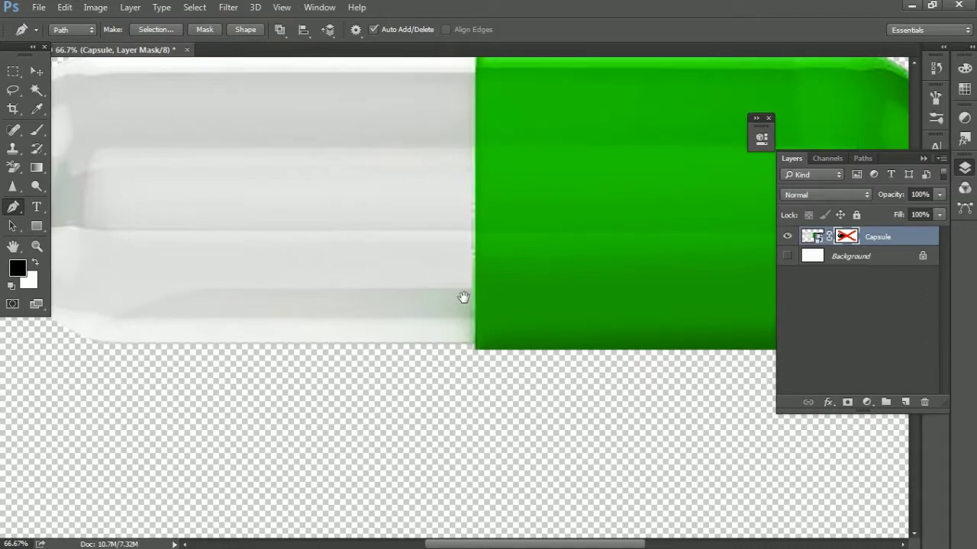
{"action": "left_click", "coordinate": [475, 348]}
{"action": "scroll", "coordinate": [399, 349], "scroll_direction": "left", "scroll_amount": 3}
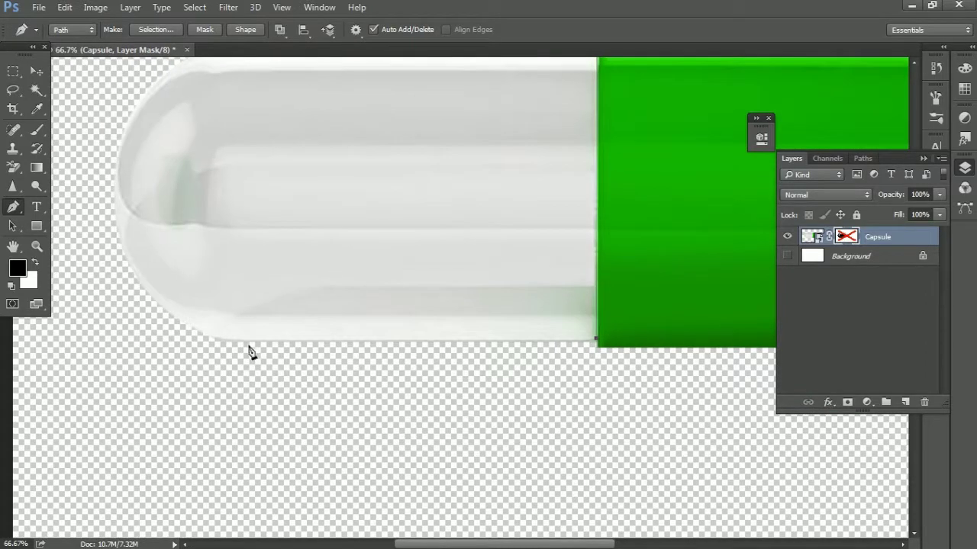
{"action": "left_click", "coordinate": [226, 341]}
- Curve the path around the capsule's rounded end and close it at the green-half corner
{"action": "left_click_drag", "start_coordinate": [297, 298], "coordinate": [376, 357]}
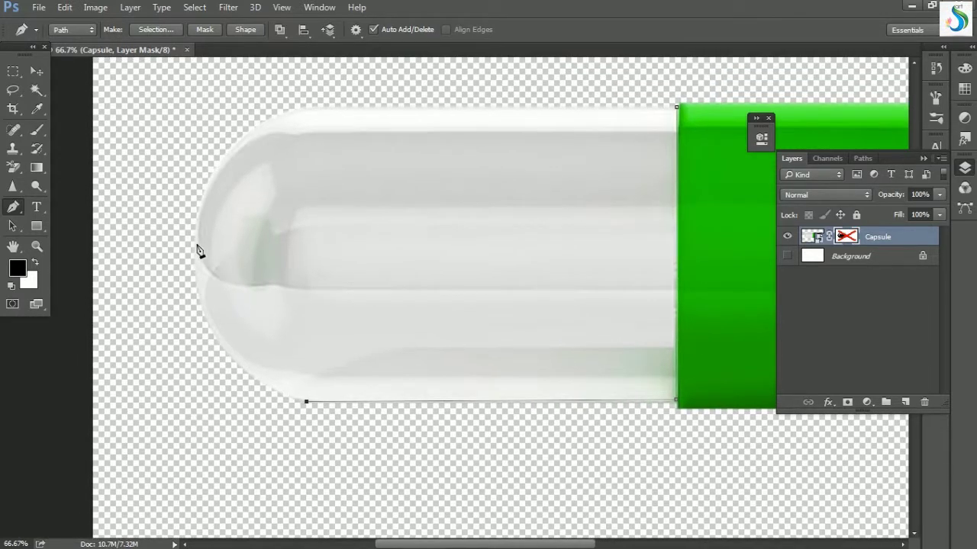
{"action": "left_click_drag", "start_coordinate": [195, 248], "coordinate": [198, 140]}
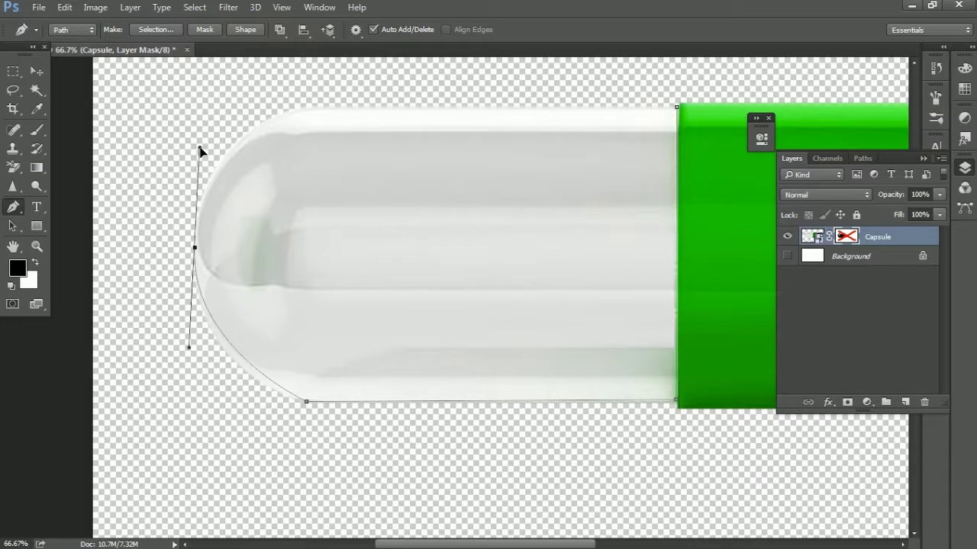
{"action": "left_click", "coordinate": [188, 350]}
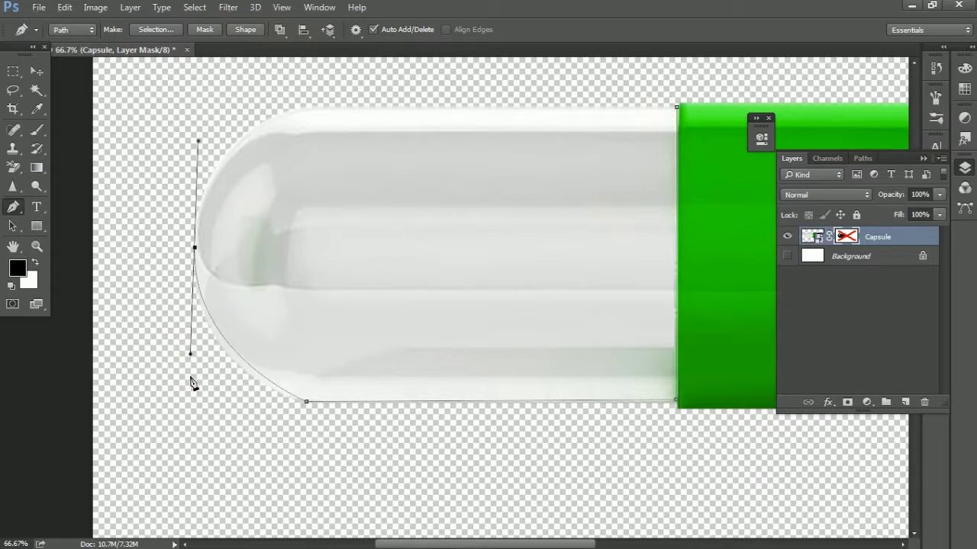
{"action": "key", "text": "ctrl+z"}
{"action": "left_click_drag", "start_coordinate": [190, 353], "coordinate": [191, 385]}
{"action": "left_click_drag", "start_coordinate": [266, 167], "coordinate": [257, 252]}
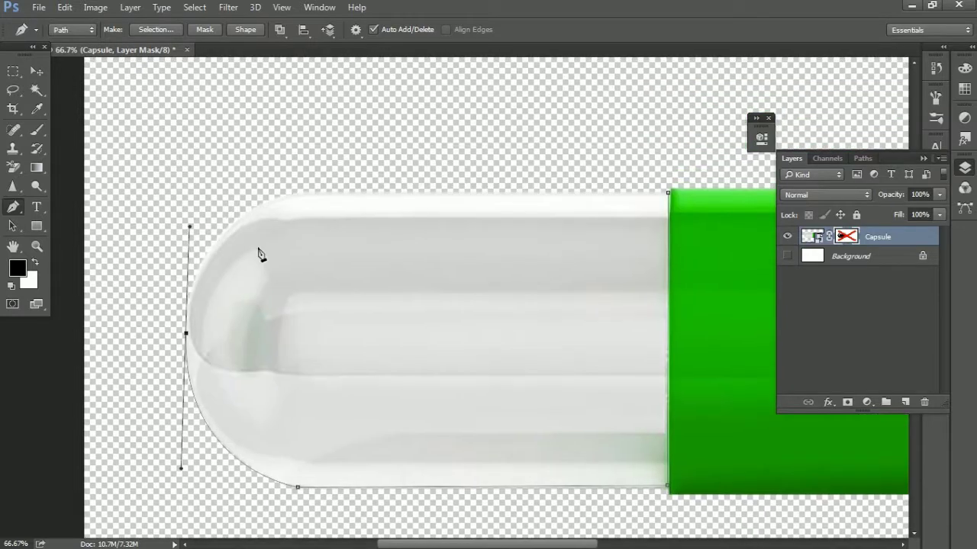
{"action": "left_click_drag", "start_coordinate": [311, 189], "coordinate": [331, 190]}
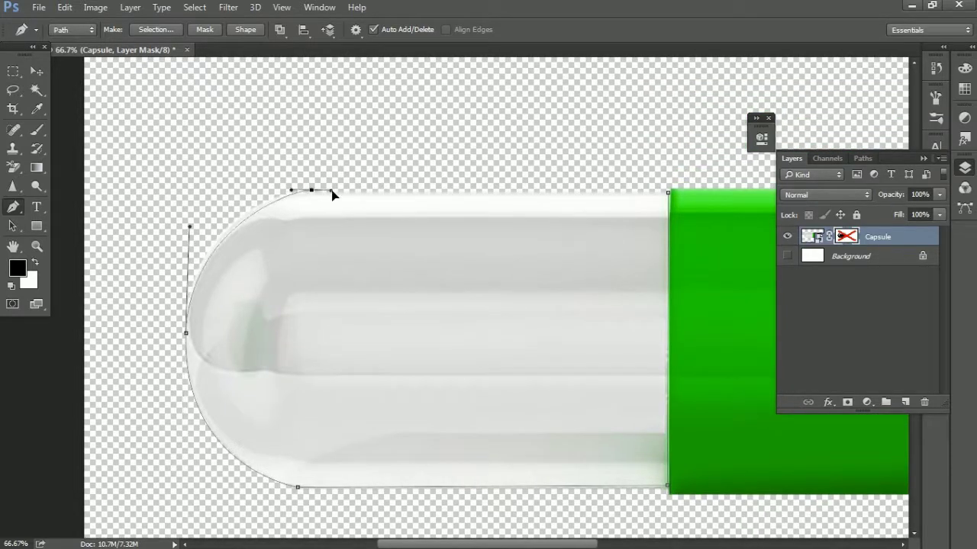
{"action": "left_click_drag", "start_coordinate": [291, 190], "coordinate": [254, 199]}
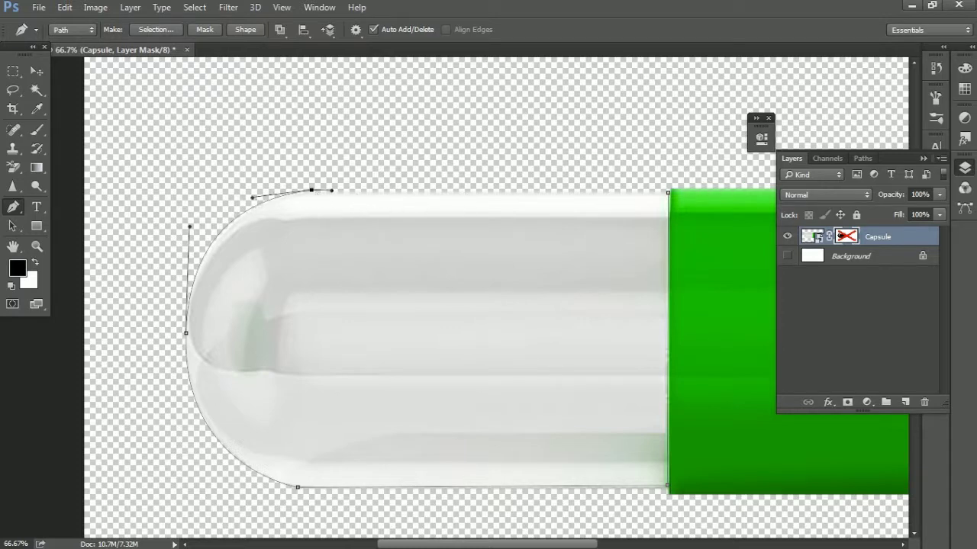
{"action": "left_click", "coordinate": [669, 194]}
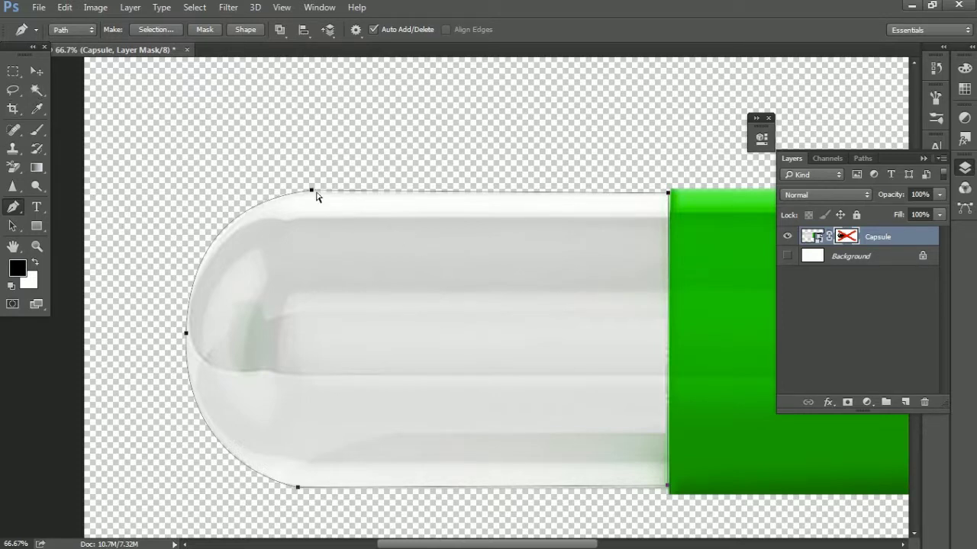
{"action": "left_click", "coordinate": [312, 190], "text": "ctrl"}
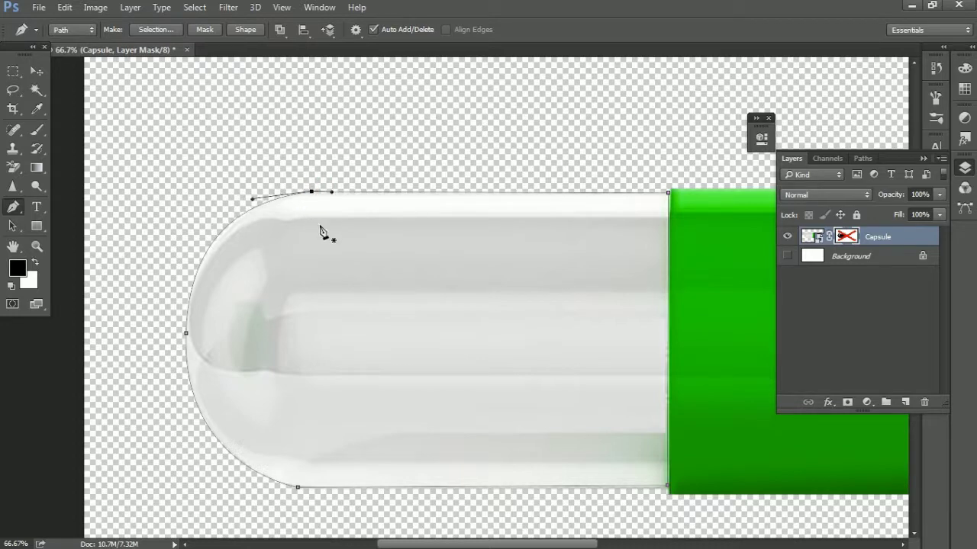
- Convert the traced path into a selection with 0 px feather
{"action": "right_click", "coordinate": [320, 226]}
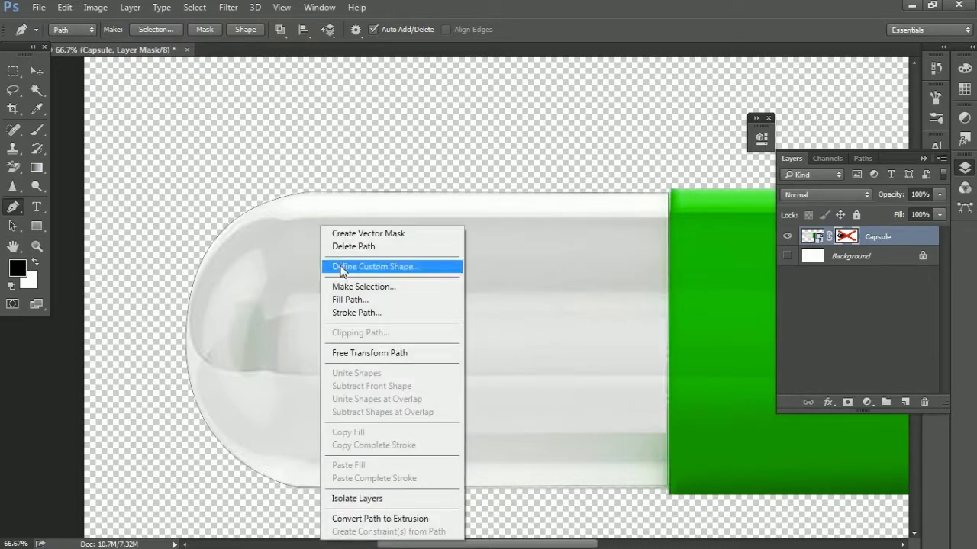
{"action": "left_click", "coordinate": [364, 286]}
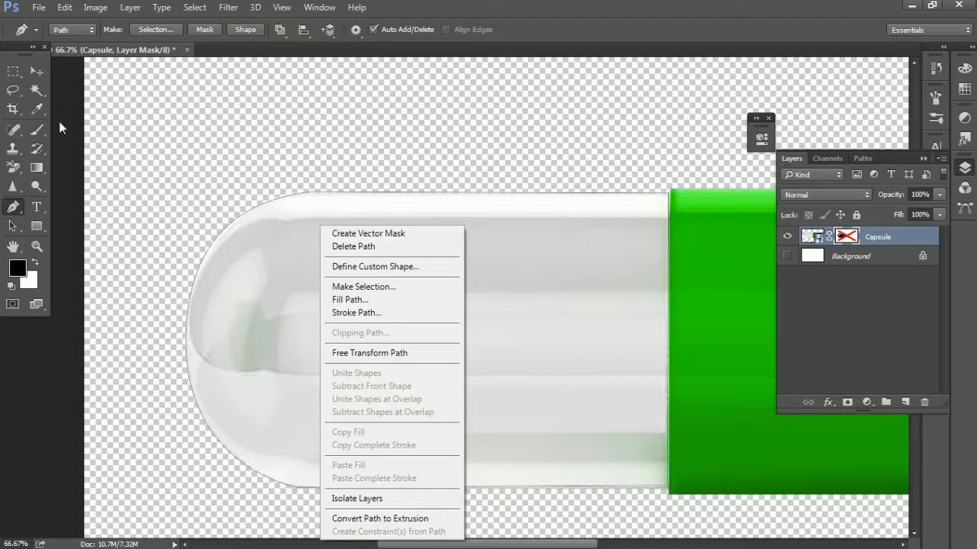
{"action": "left_click", "coordinate": [431, 286]}
{"action": "right_click", "coordinate": [434, 274]}
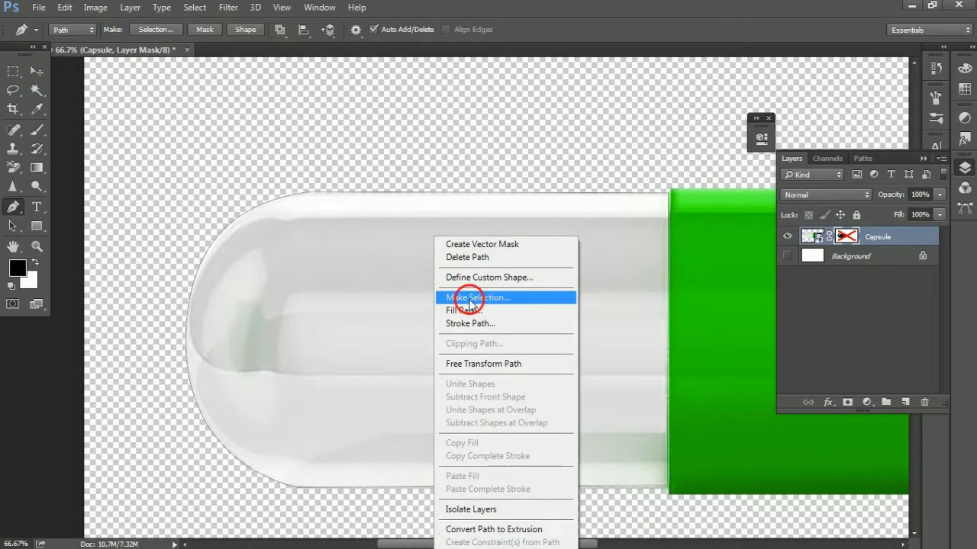
{"action": "left_click", "coordinate": [471, 299]}
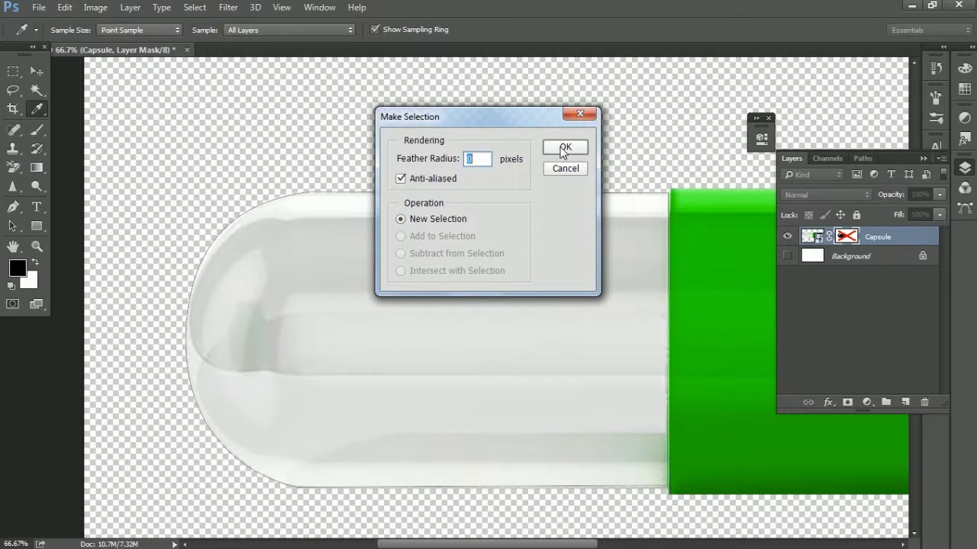
{"action": "left_click", "coordinate": [564, 148]}
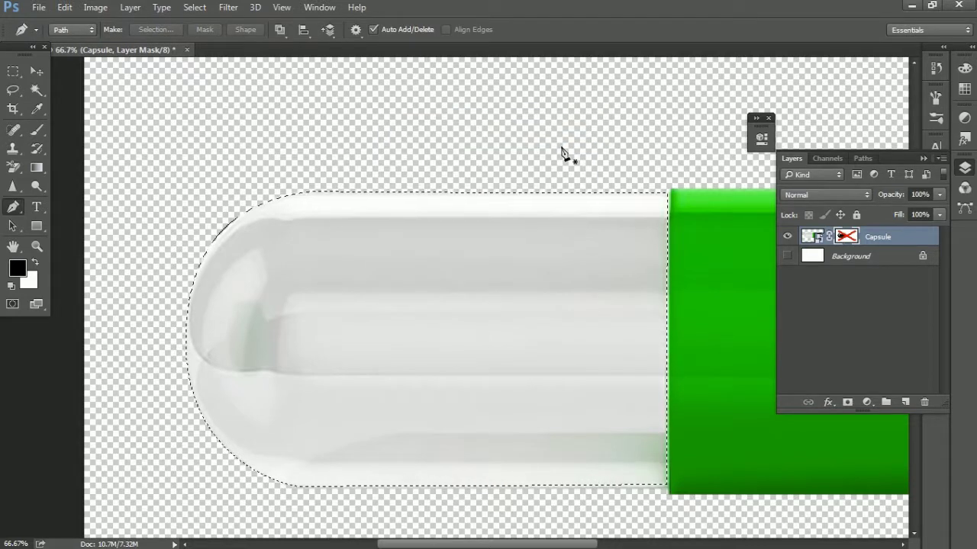
{"action": "key", "text": "ctrl+minus"}
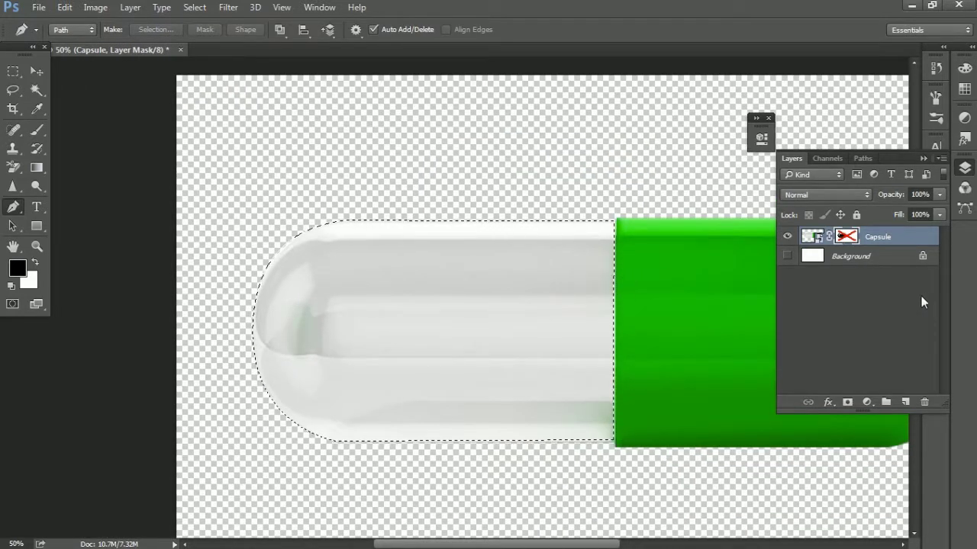
- Fill the selection with black on a new layer and deselect
{"action": "left_click", "coordinate": [905, 402]}
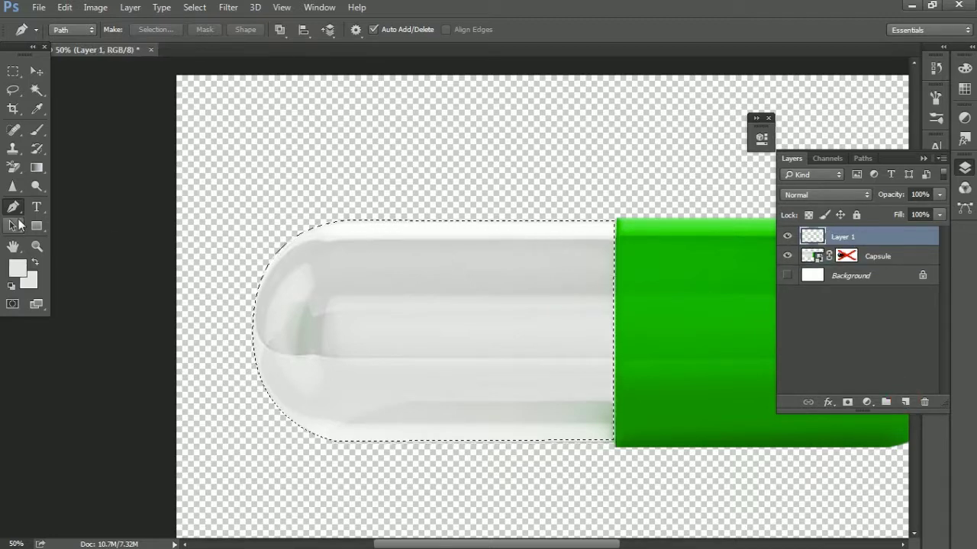
{"action": "key", "text": "d"}
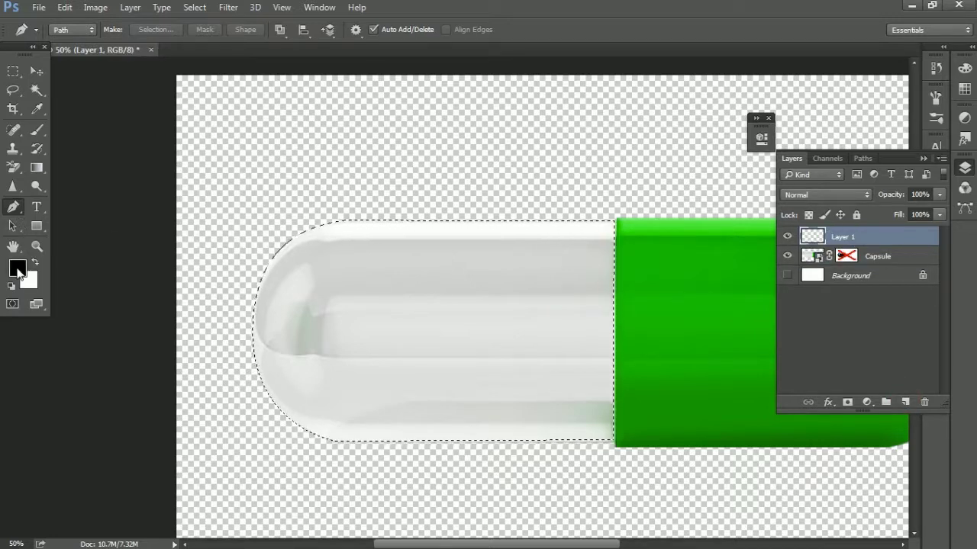
{"action": "left_click", "coordinate": [17, 268]}
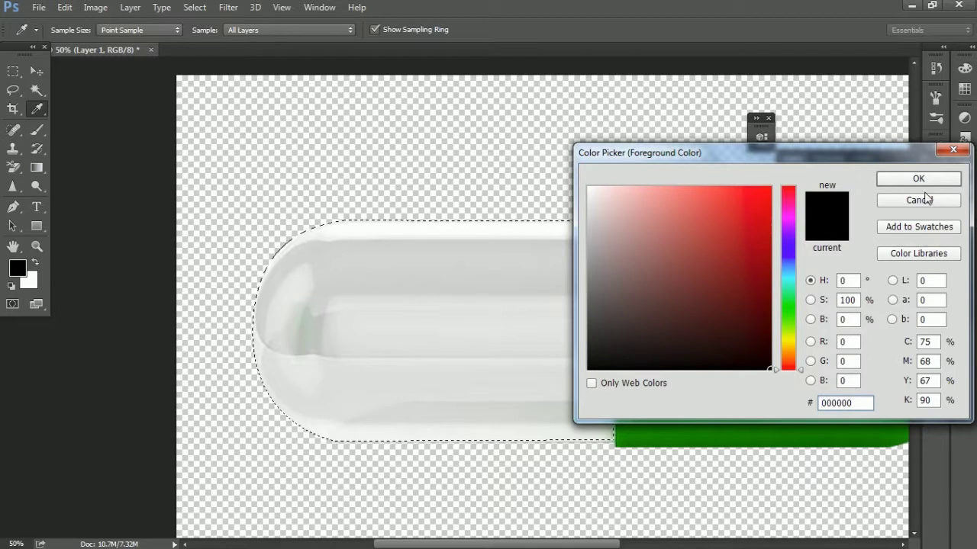
{"action": "left_click", "coordinate": [918, 178]}
{"action": "key", "text": "alt+BackSpace"}
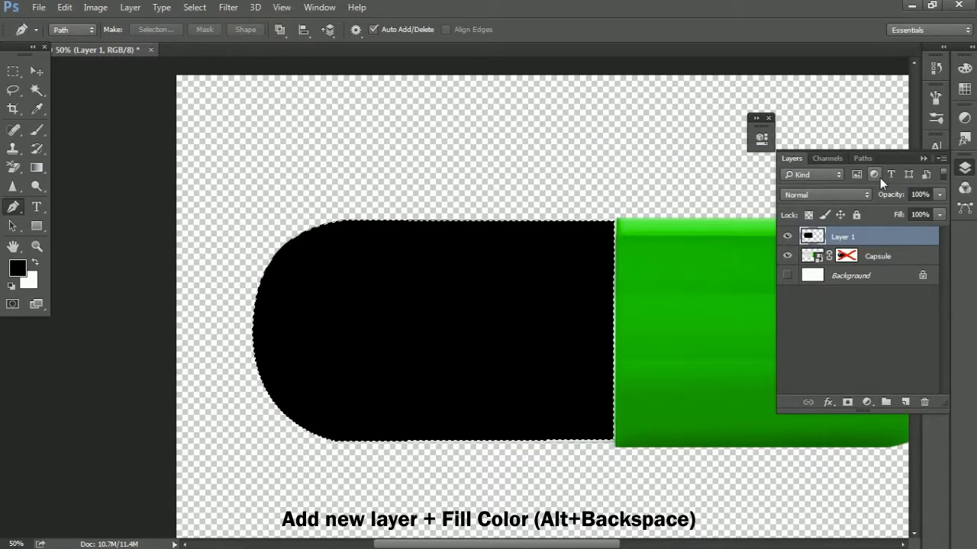
{"action": "key", "text": "ctrl+d"}
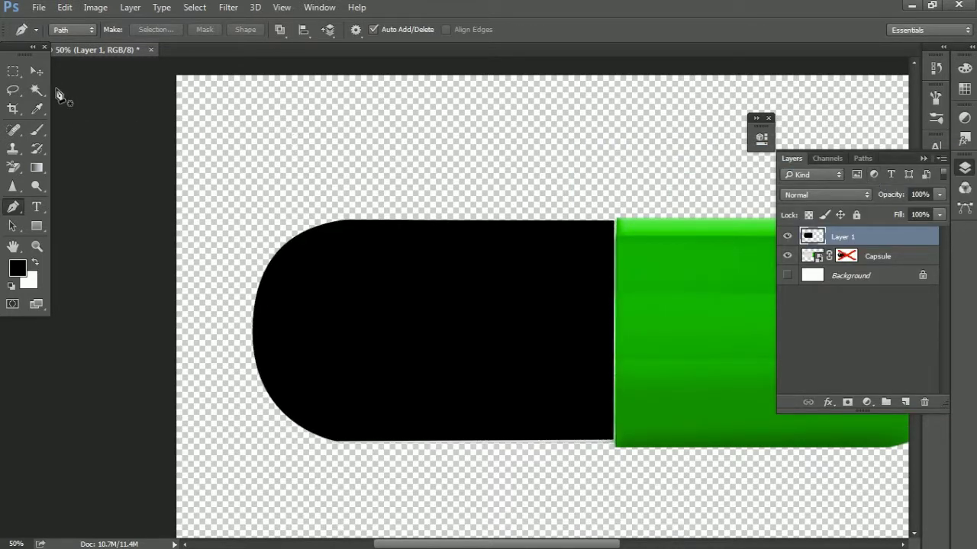
- Rename the new black-shape layer to 'Selection Area'
{"action": "left_click", "coordinate": [36, 71]}
{"action": "double_click", "coordinate": [854, 238]}
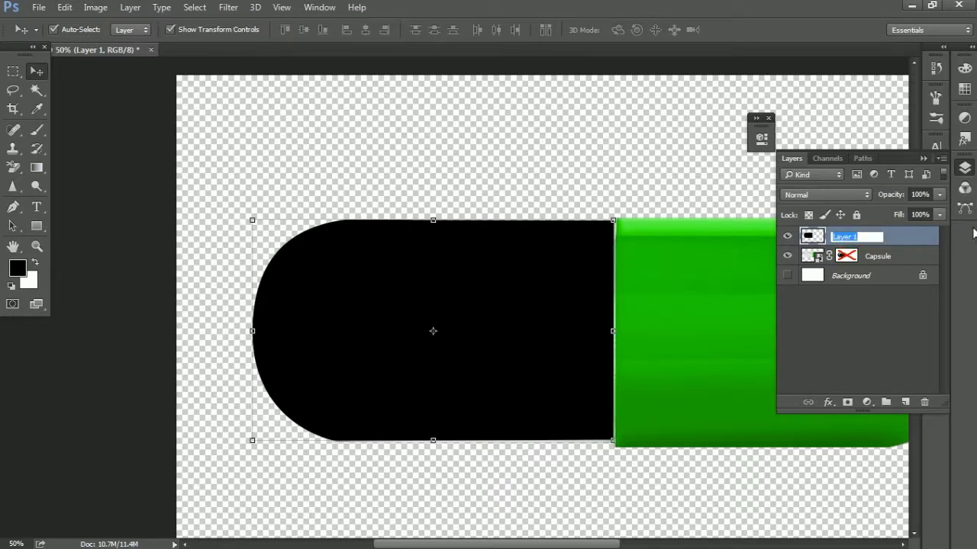
{"action": "type", "text": "Selection Area"}
{"action": "key", "text": "Return"}
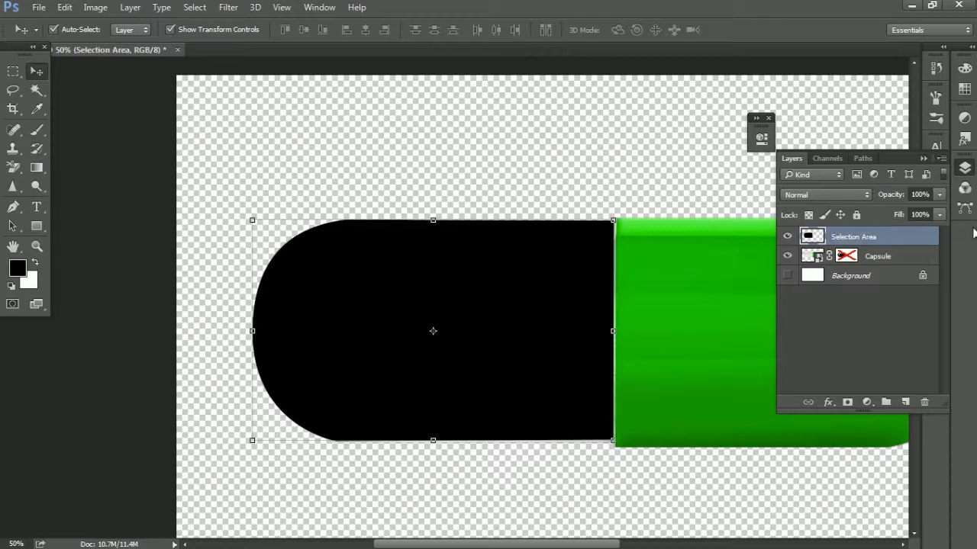
{"action": "right_click", "coordinate": [847, 256]}
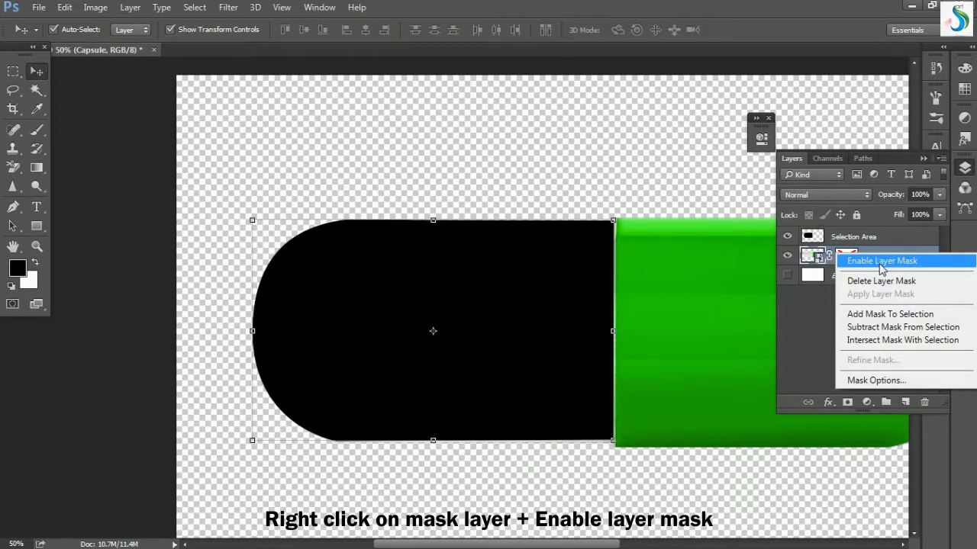
- Enable the Capsule layer mask and hide the Selection Area layer
{"action": "left_click", "coordinate": [881, 263]}
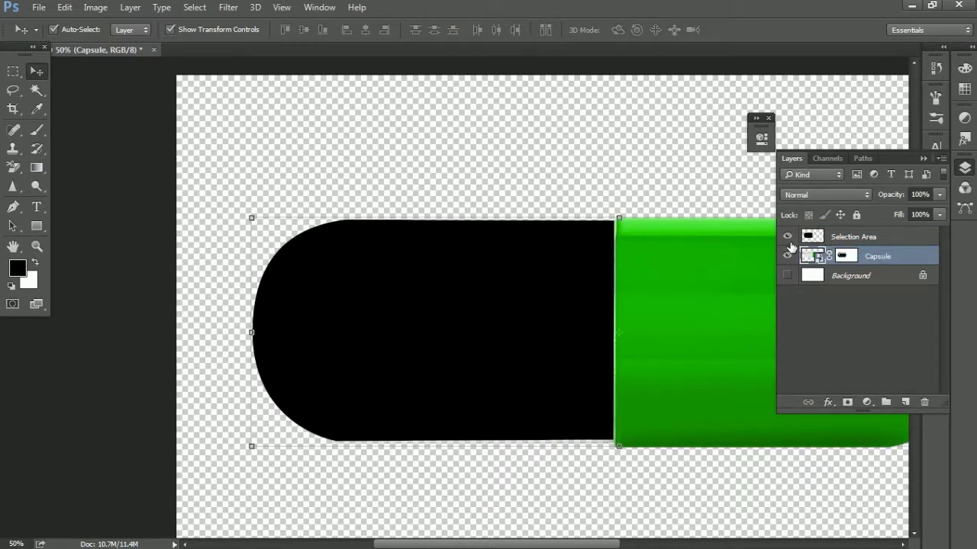
{"action": "left_click", "coordinate": [786, 236]}
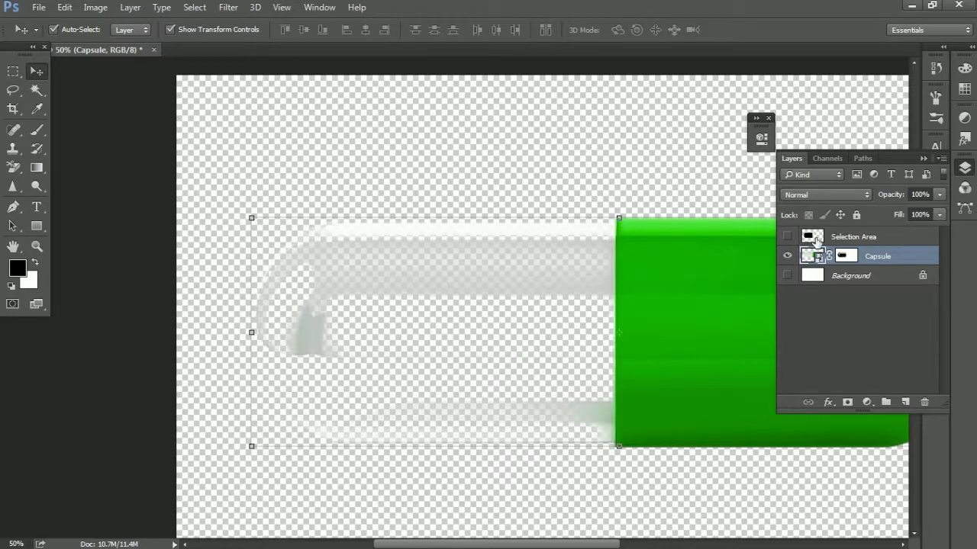
{"action": "left_click", "coordinate": [869, 238]}
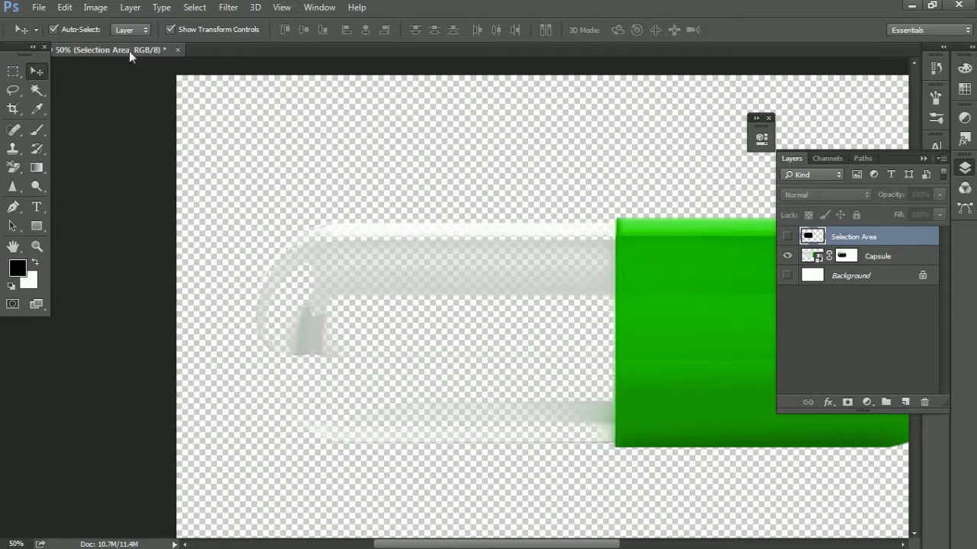
{"action": "key", "text": "ctrl+minus"}
{"action": "key", "text": "ctrl+plus"}
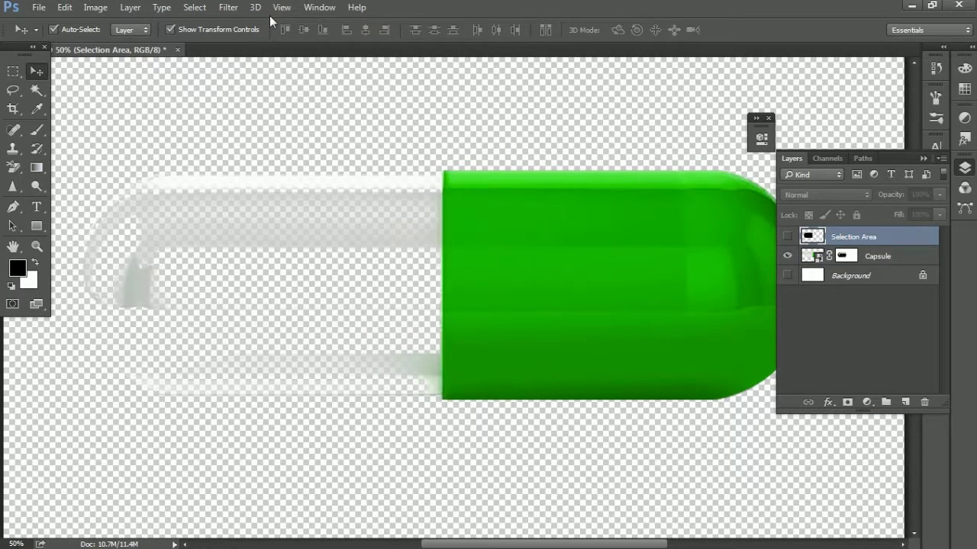
{"action": "left_click", "coordinate": [277, 177]}
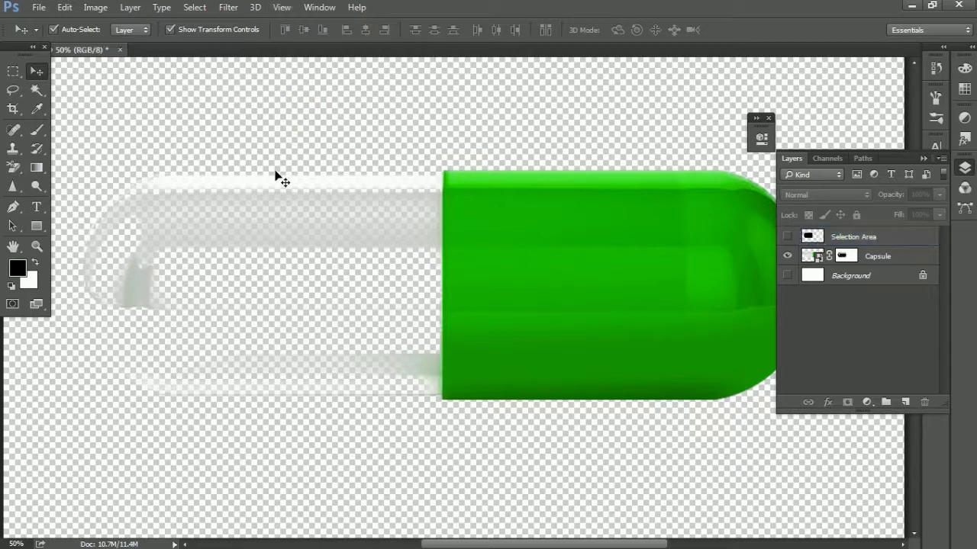
{"action": "left_click", "coordinate": [114, 538]}
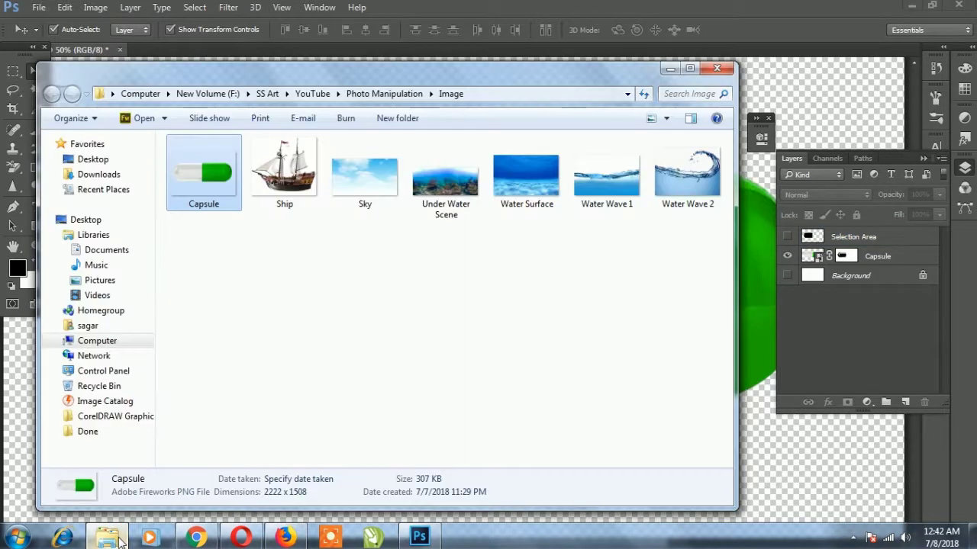
- Drag Water Surface.jpg into the document and accept the Camera Raw settings
{"action": "left_click", "coordinate": [399, 310]}
{"action": "left_click", "coordinate": [527, 176]}
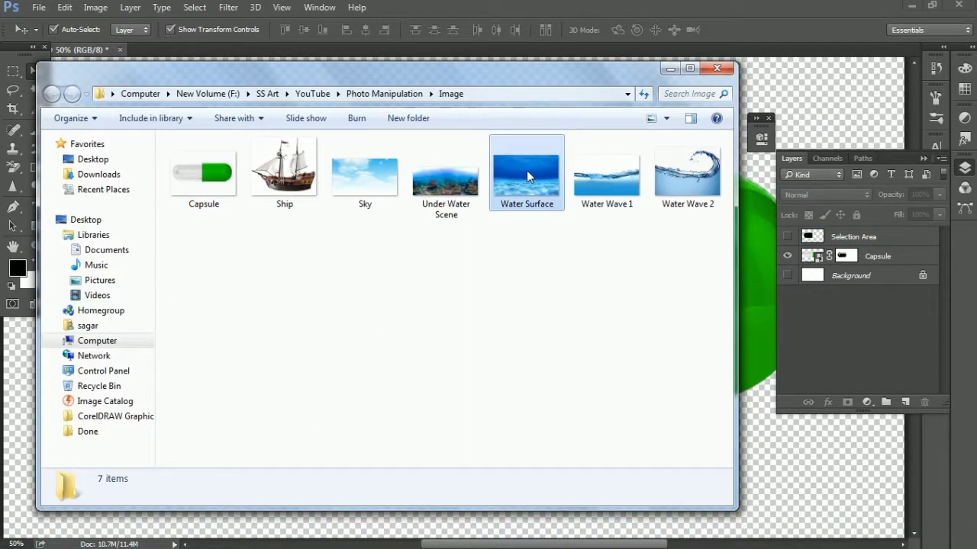
{"action": "left_click_drag", "start_coordinate": [538, 189], "coordinate": [381, 262]}
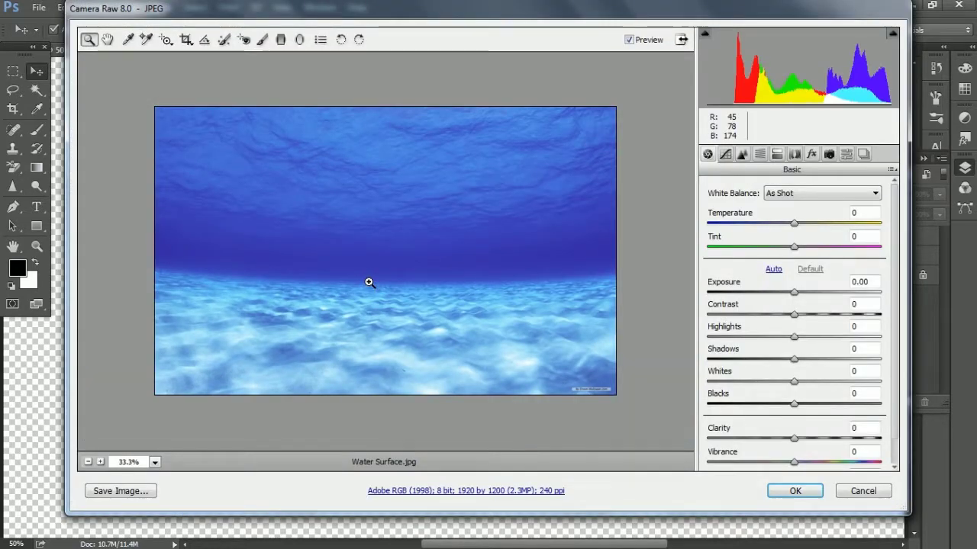
{"action": "left_click", "coordinate": [819, 488]}
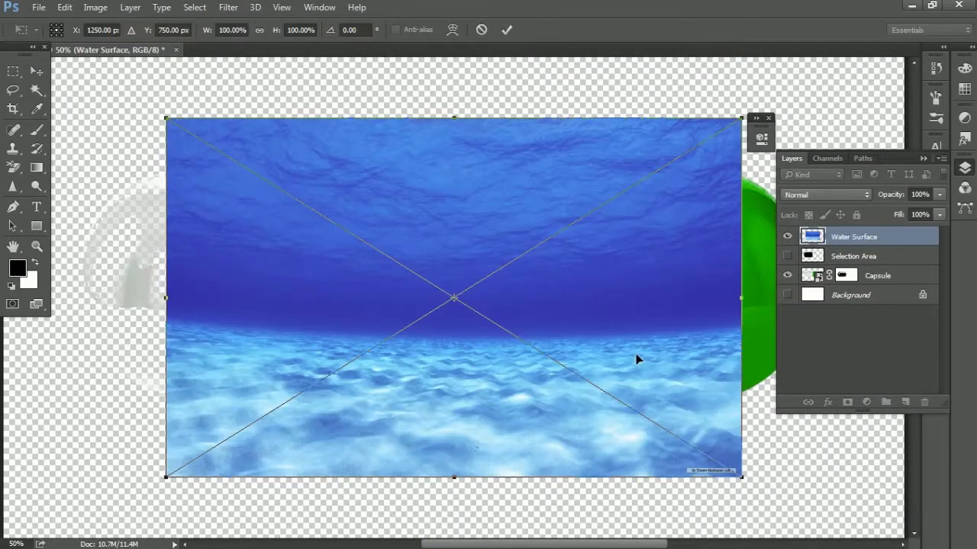
- Position the Water Surface image over the capsule and move its layer beneath Capsule
{"action": "key", "text": "ctrl+minus"}
{"action": "left_click_drag", "start_coordinate": [447, 364], "coordinate": [329, 314]}
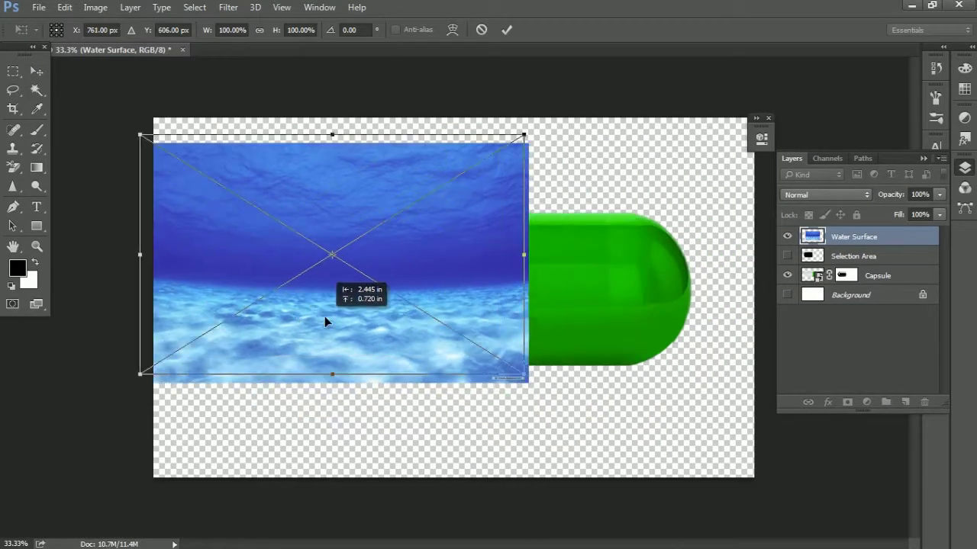
{"action": "mouse_move", "coordinate": [288, 135]}
{"action": "left_mouse_down"}
{"action": "mouse_move", "coordinate": [343, 131]}
{"action": "mouse_move", "coordinate": [346, 80]}
{"action": "left_mouse_up"}
{"action": "key", "text": "Return"}
{"action": "key", "text": "ctrl+bracketleft"}
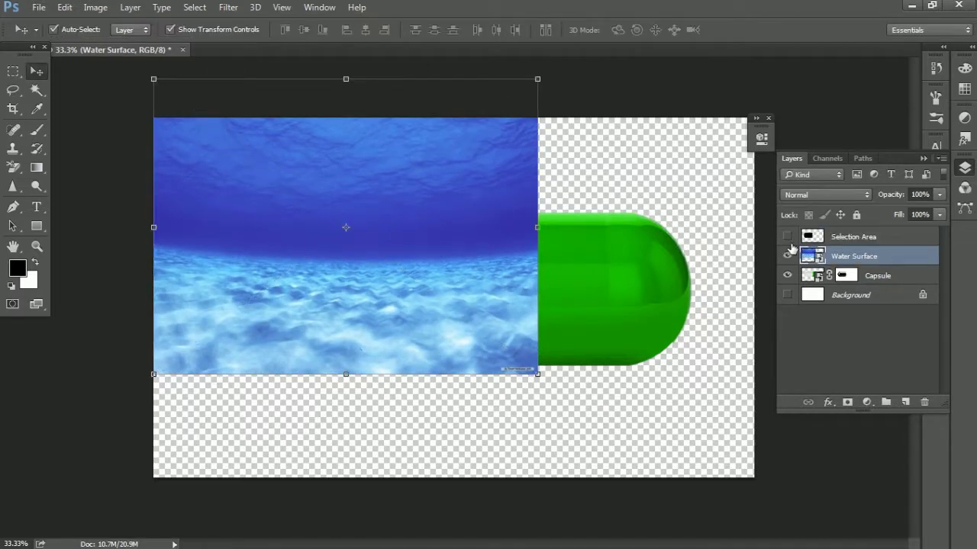
{"action": "key", "text": "ctrl+bracketleft"}
- Resize the Water Surface image to fit the capsule's clear half and commit it
{"action": "left_click_drag", "start_coordinate": [220, 365], "coordinate": [228, 356]}
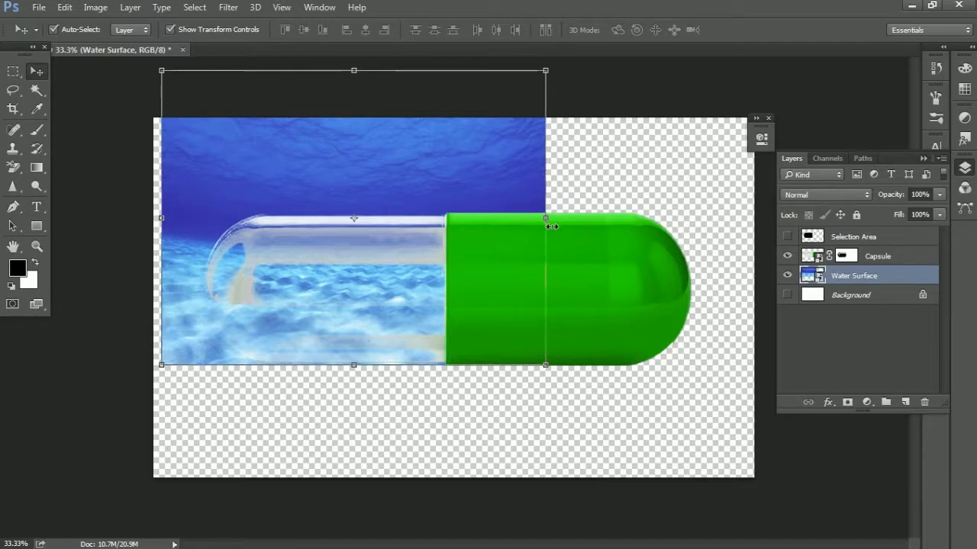
{"action": "left_click_drag", "start_coordinate": [544, 218], "coordinate": [459, 217]}
{"action": "left_click_drag", "start_coordinate": [163, 272], "coordinate": [203, 272]}
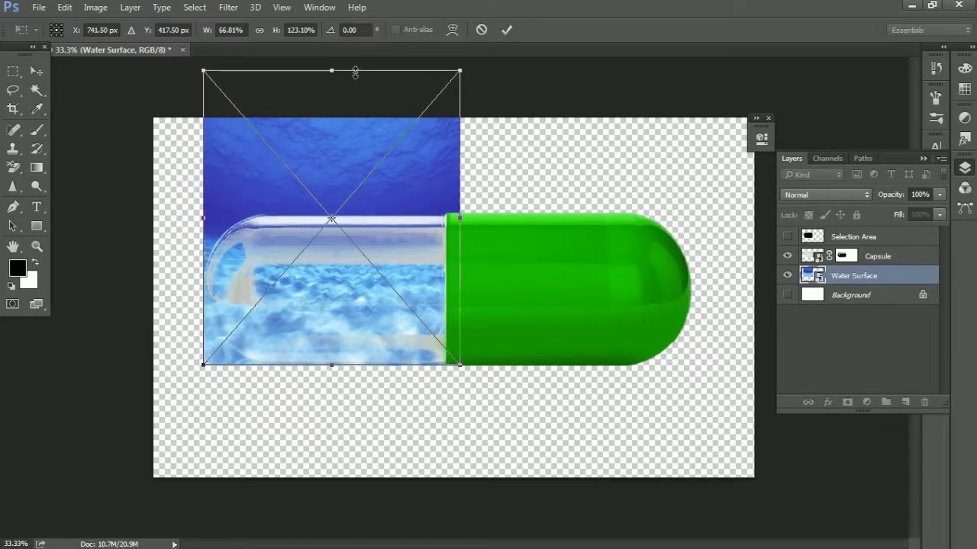
{"action": "left_click_drag", "start_coordinate": [355, 72], "coordinate": [351, 176]}
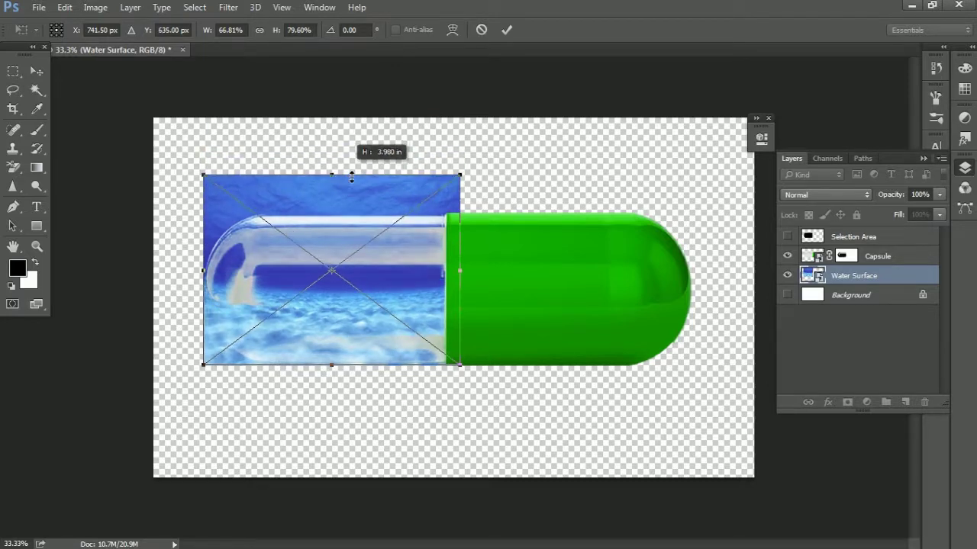
{"action": "key", "text": "Down"}
{"action": "key", "text": "Down"}
{"action": "key", "text": "Down"}
{"action": "key", "text": "Down"}
{"action": "key", "text": "Down"}
{"action": "key", "text": "Down"}
{"action": "key", "text": "Down"}
{"action": "key", "text": "Down"}
{"action": "key", "text": "Down"}
{"action": "key", "text": "Down"}
{"action": "key", "text": "Down"}
{"action": "key", "text": "Down"}
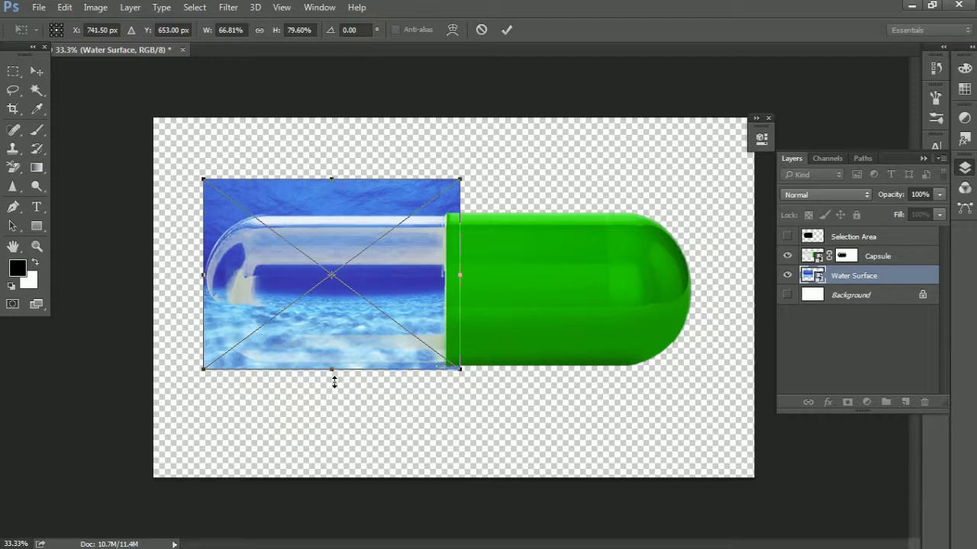
{"action": "left_click_drag", "start_coordinate": [335, 380], "coordinate": [336, 377]}
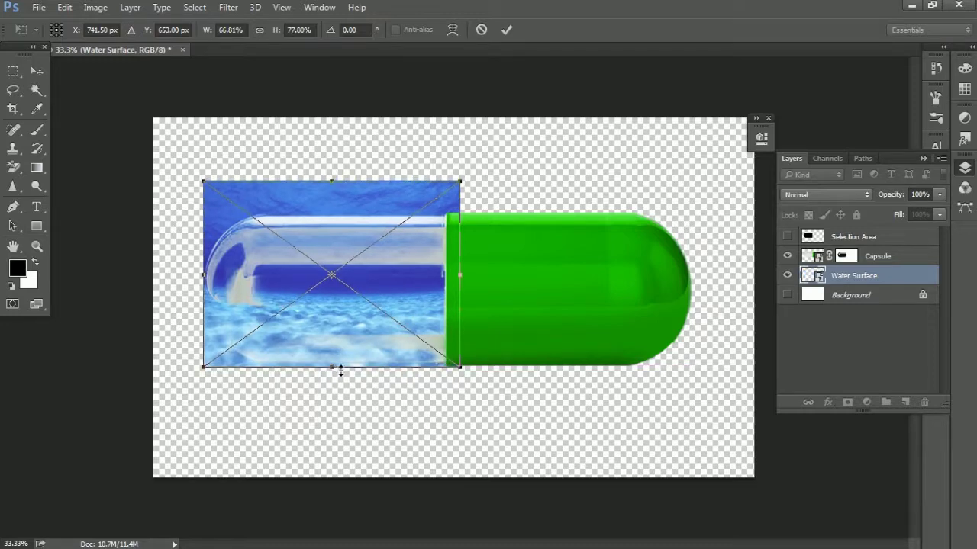
{"action": "key", "text": "Return"}
{"action": "key", "text": "Down"}
{"action": "key", "text": "Down"}
{"action": "key", "text": "Down"}
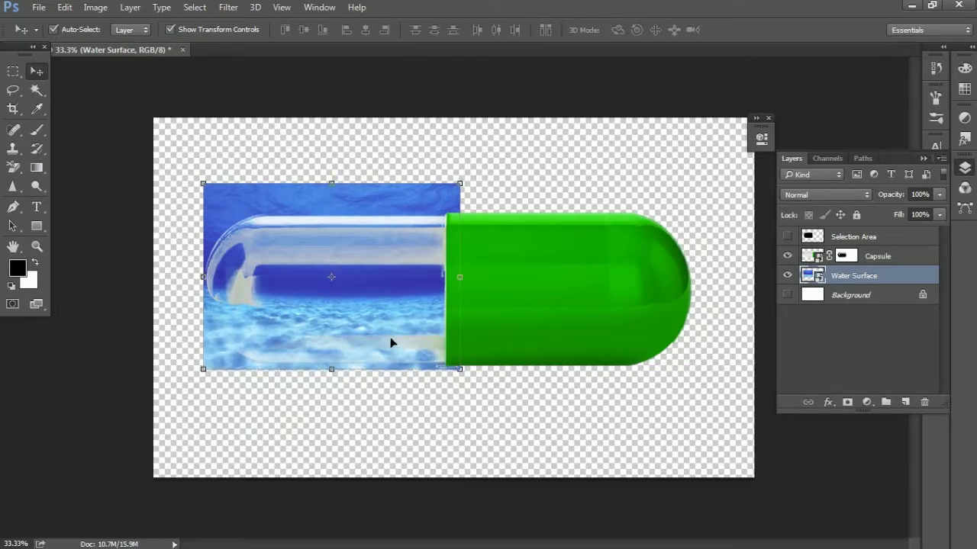
- Mask the Water Surface layer to the capsule's clear-half selection from Selection Area
{"action": "left_click", "coordinate": [812, 237], "text": "ctrl"}
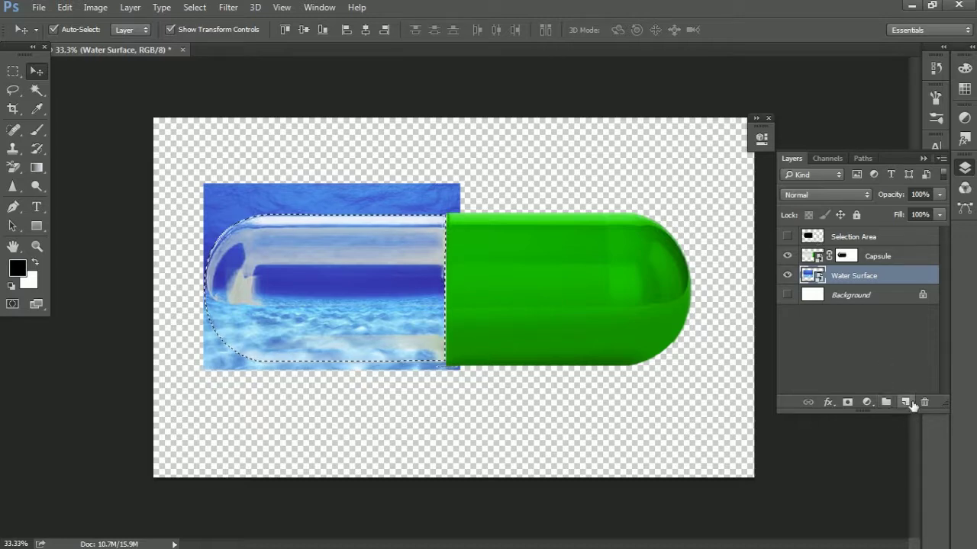
{"action": "left_click", "coordinate": [847, 402]}
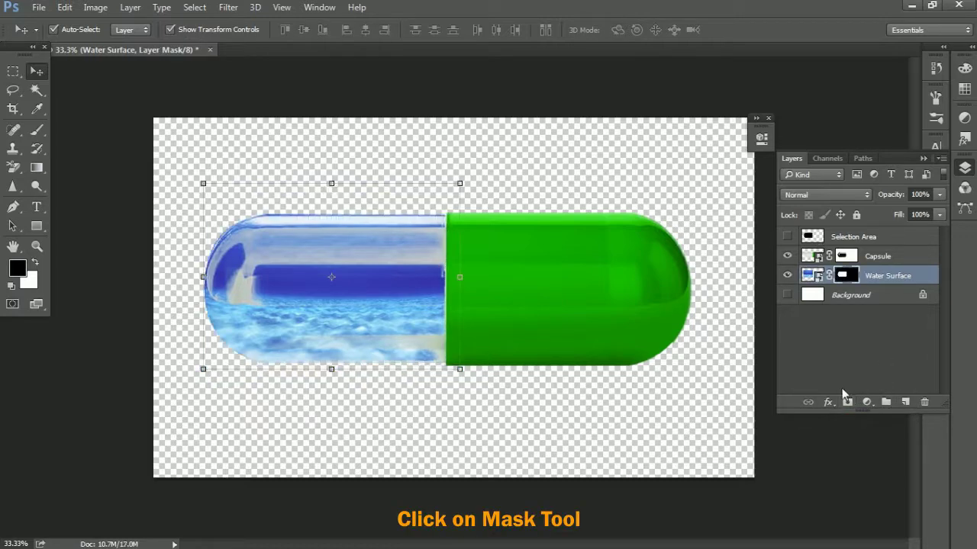
{"action": "left_click", "coordinate": [32, 73]}
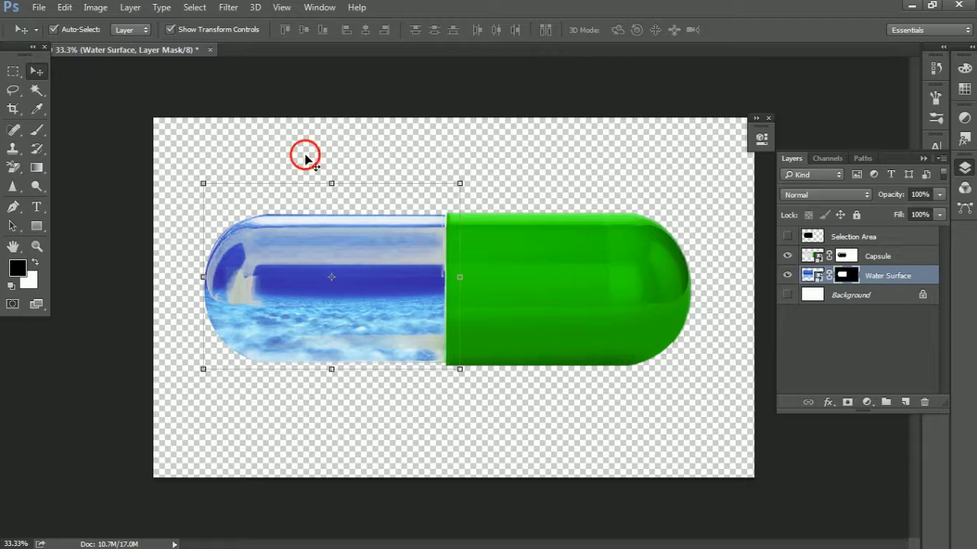
{"action": "left_click", "coordinate": [305, 160]}
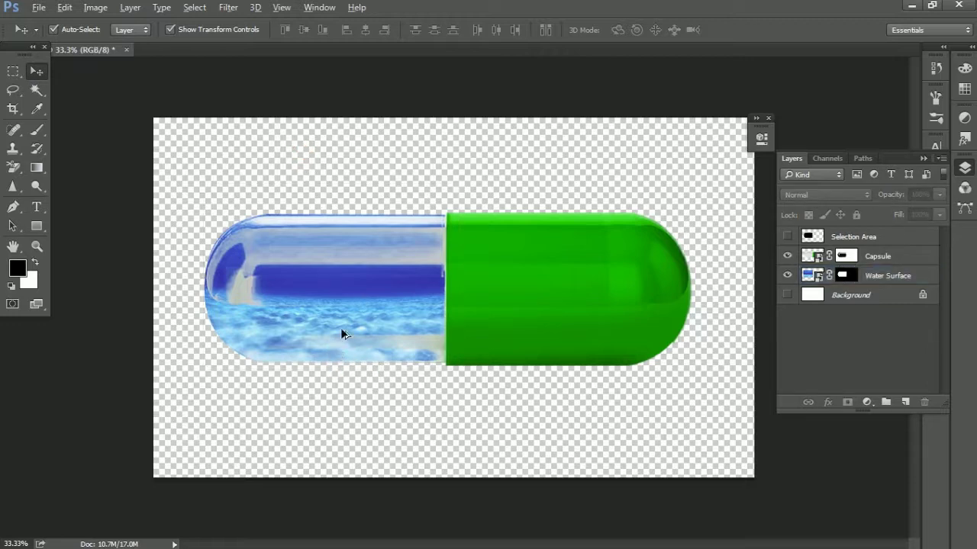
- Check the Water Surface source file and make the Water Surface layer visible again
{"action": "key", "text": "alt+Tab"}
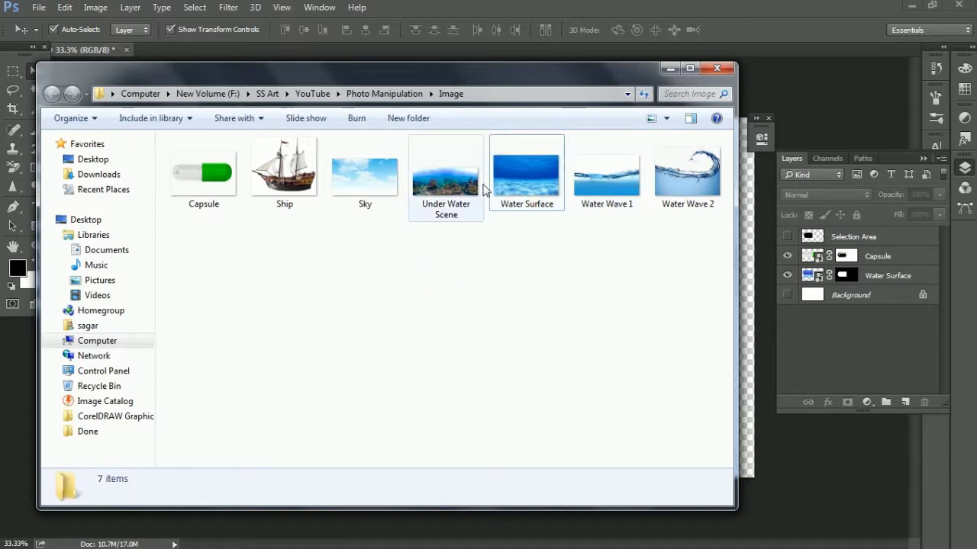
{"action": "left_click", "coordinate": [537, 178]}
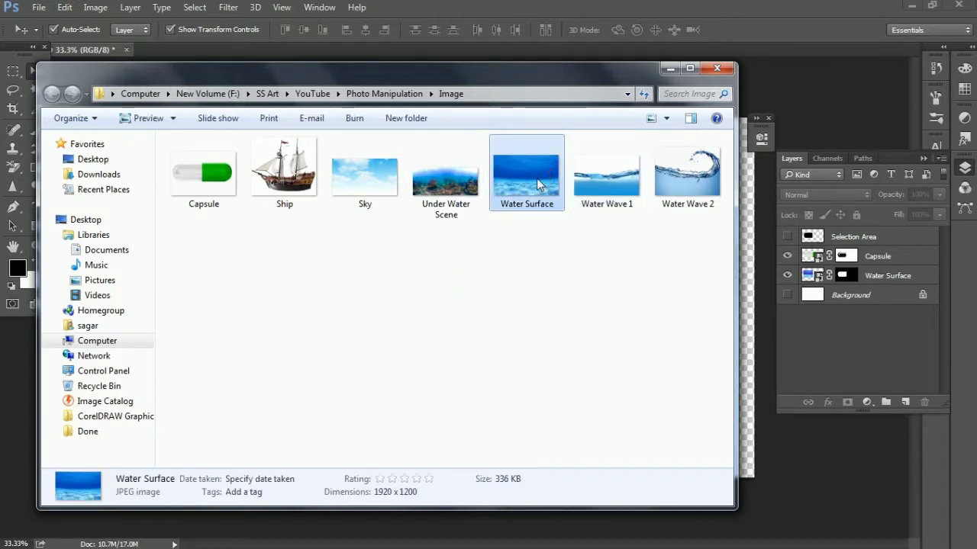
{"action": "key", "text": "alt+Tab"}
{"action": "left_click", "coordinate": [788, 276]}
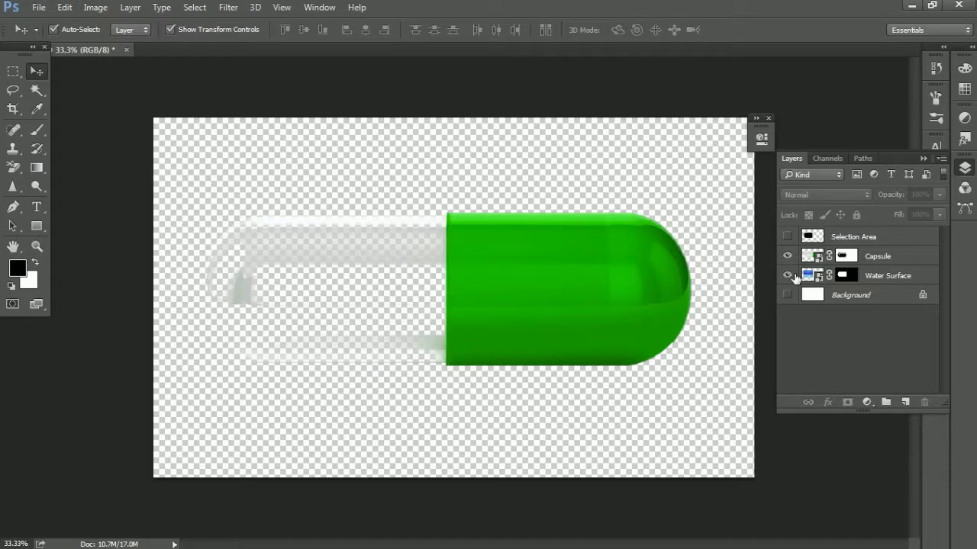
- Paint black on the Water Surface mask to remove the upper water inside the capsule
{"action": "left_click", "coordinate": [841, 276]}
{"action": "key", "text": "b"}
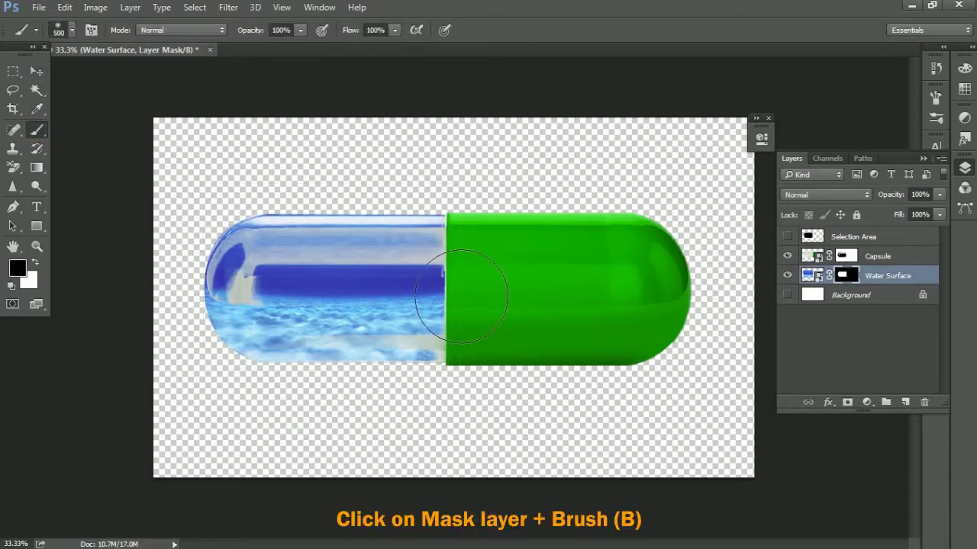
{"action": "key", "text": "bracketleft"}
{"action": "mouse_move", "coordinate": [233, 253]}
{"action": "left_mouse_down"}
{"action": "mouse_move", "coordinate": [442, 244]}
{"action": "mouse_move", "coordinate": [323, 257]}
{"action": "mouse_move", "coordinate": [399, 280]}
{"action": "mouse_move", "coordinate": [478, 285]}
{"action": "mouse_move", "coordinate": [316, 283]}
{"action": "mouse_move", "coordinate": [425, 283]}
{"action": "mouse_move", "coordinate": [235, 295]}
{"action": "mouse_move", "coordinate": [305, 283]}
{"action": "left_mouse_up"}
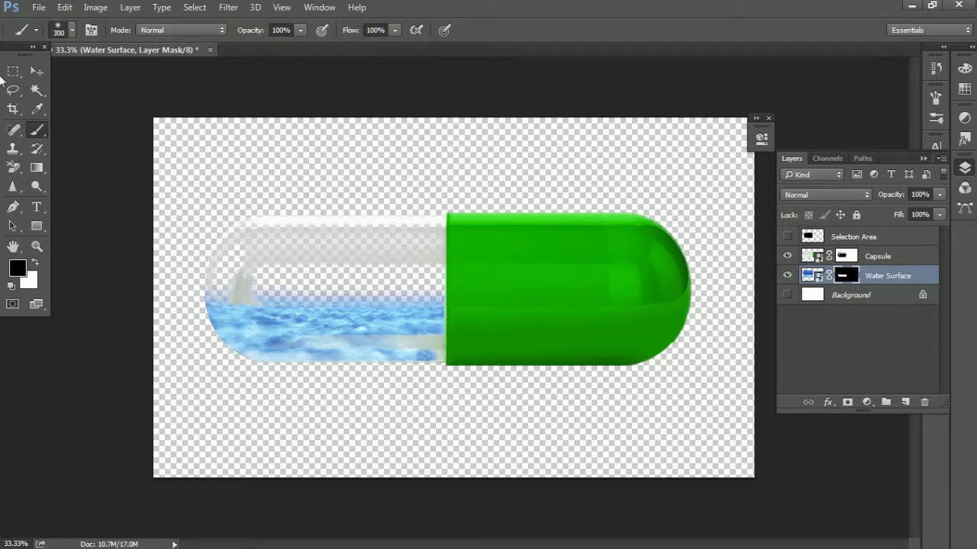
{"action": "left_click", "coordinate": [37, 71]}
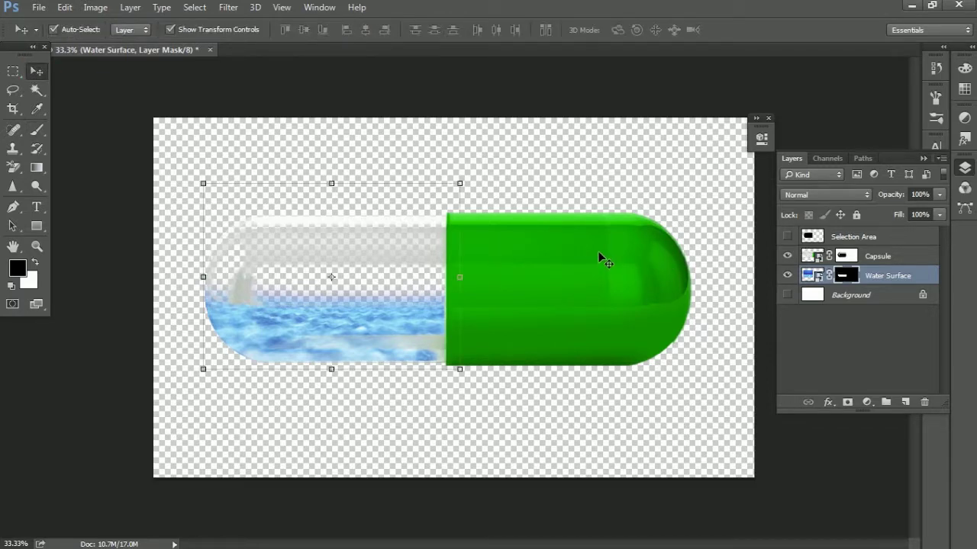
- Place the Water Wave 1 image from the source folder onto the canvas
{"action": "key", "text": "alt+Tab"}
{"action": "left_click", "coordinate": [607, 200]}
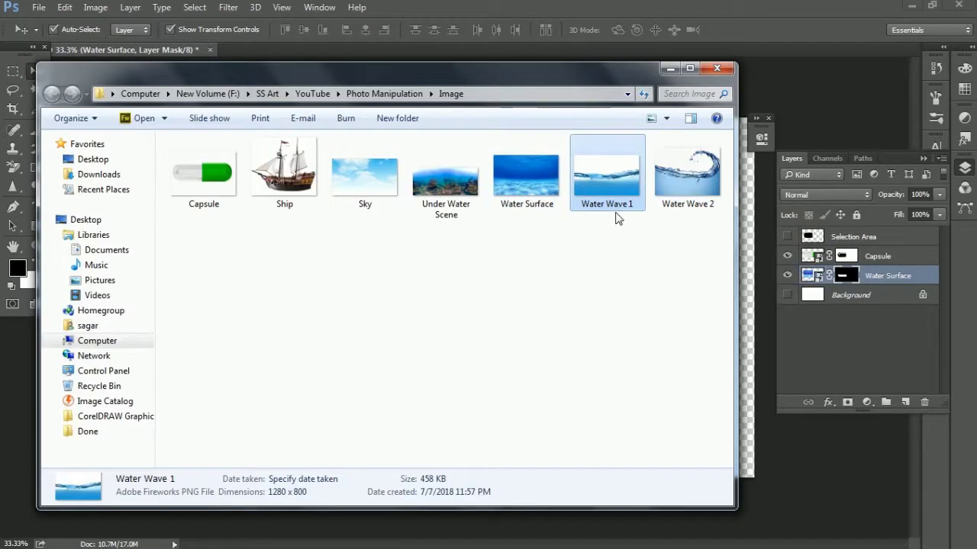
{"action": "key", "text": "alt+Tab"}
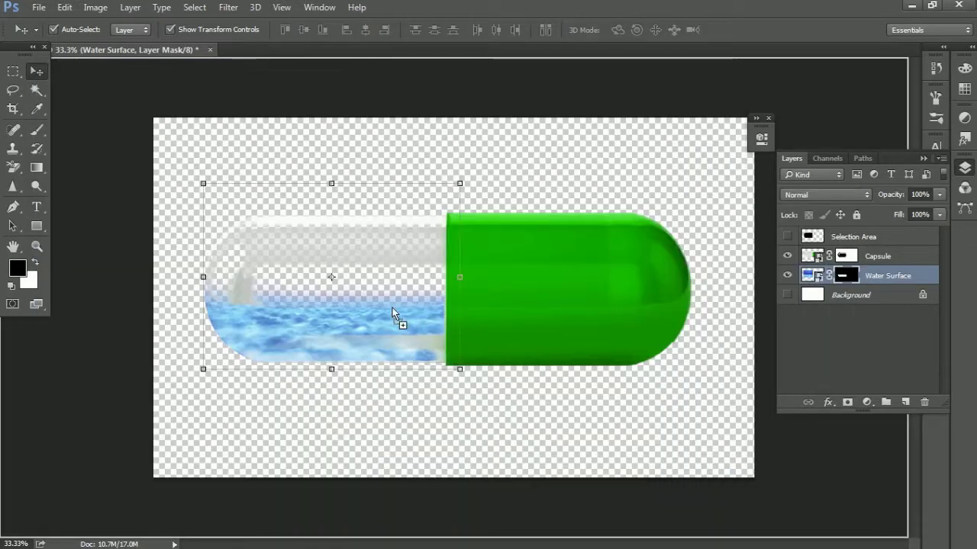
{"action": "left_click_drag", "start_coordinate": [422, 308], "coordinate": [461, 259]}
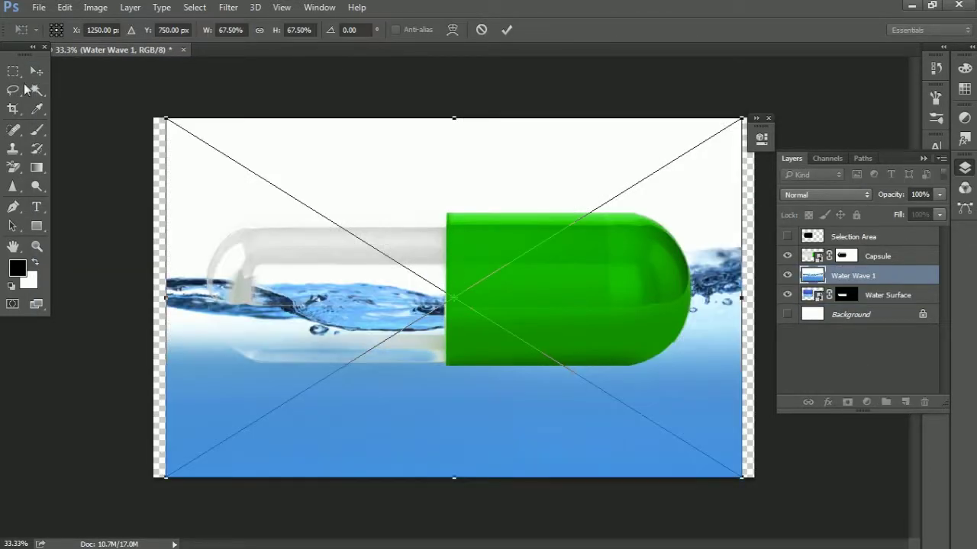
- Scale Water Wave 1 down, tilt it slightly over the clear half, and commit
{"action": "left_click_drag", "start_coordinate": [165, 122], "coordinate": [299, 181]}
{"action": "key", "text": "ctrl+plus"}
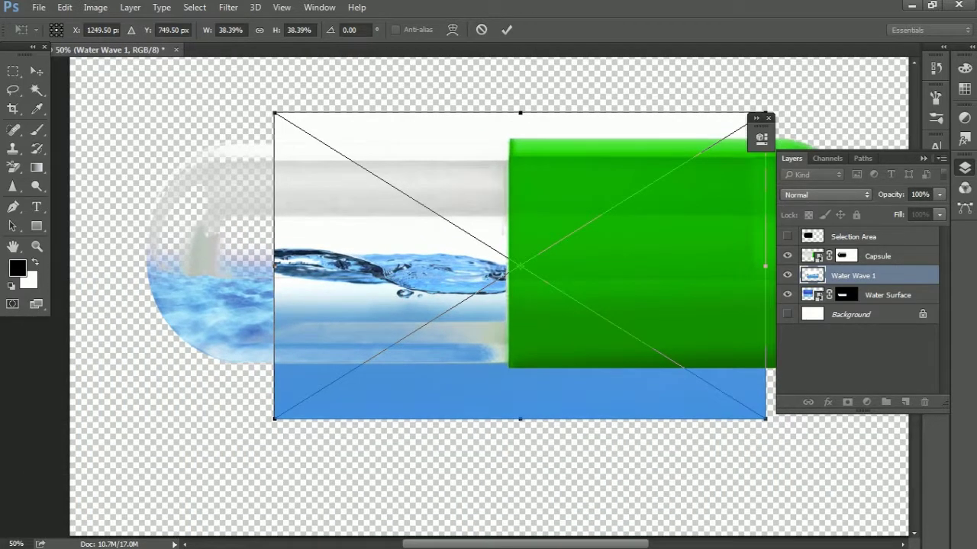
{"action": "left_click_drag", "start_coordinate": [359, 317], "coordinate": [252, 290]}
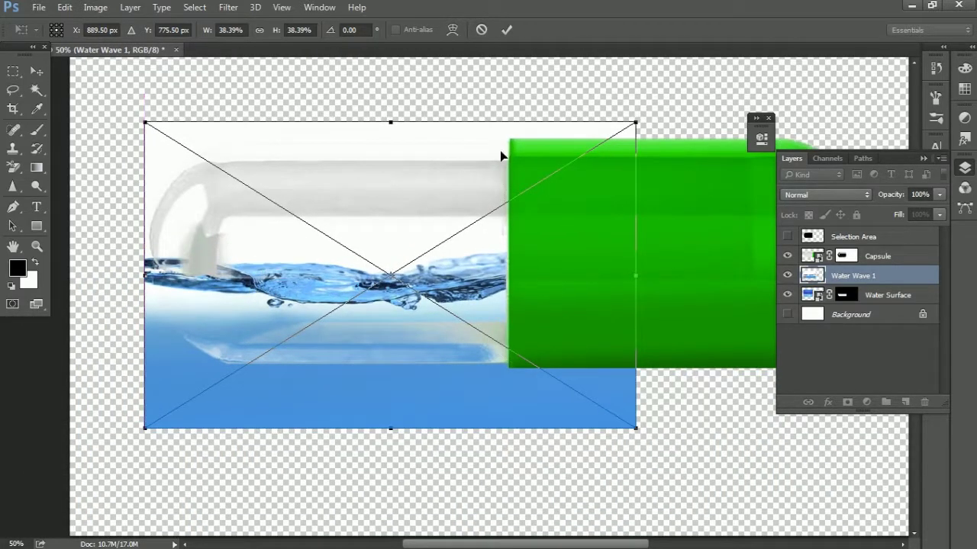
{"action": "left_click_drag", "start_coordinate": [637, 128], "coordinate": [521, 193]}
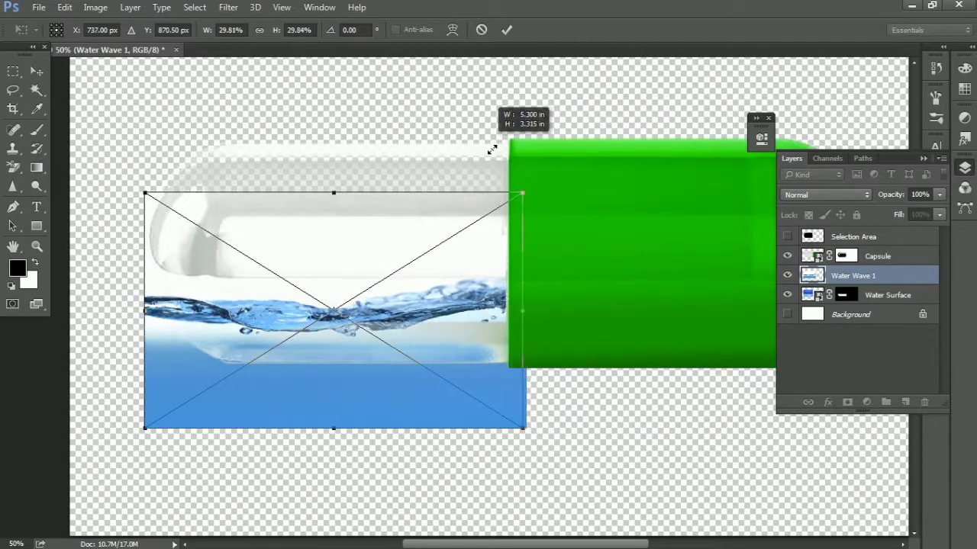
{"action": "mouse_move", "coordinate": [285, 295]}
{"action": "left_mouse_down"}
{"action": "mouse_move", "coordinate": [295, 250]}
{"action": "mouse_move", "coordinate": [338, 256]}
{"action": "left_mouse_up"}
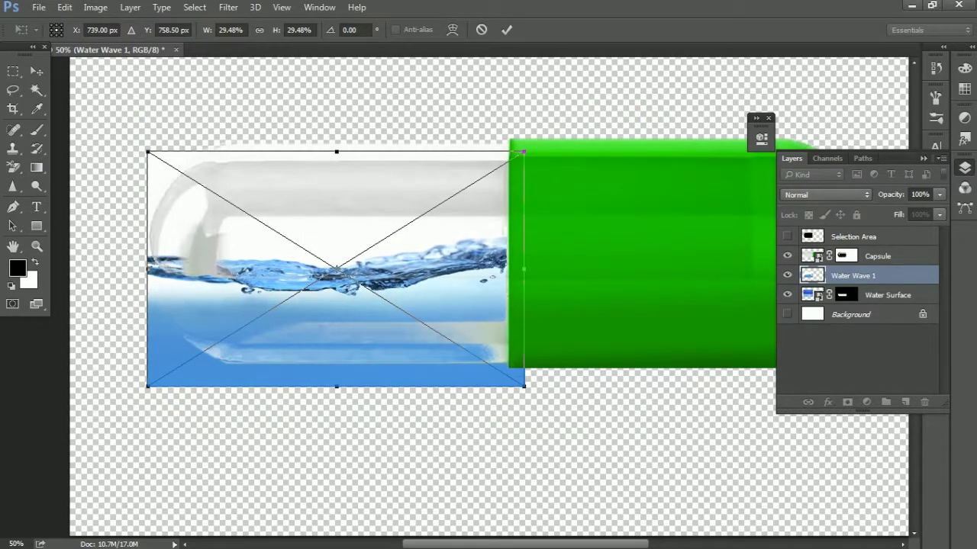
{"action": "left_click_drag", "start_coordinate": [539, 154], "coordinate": [534, 171]}
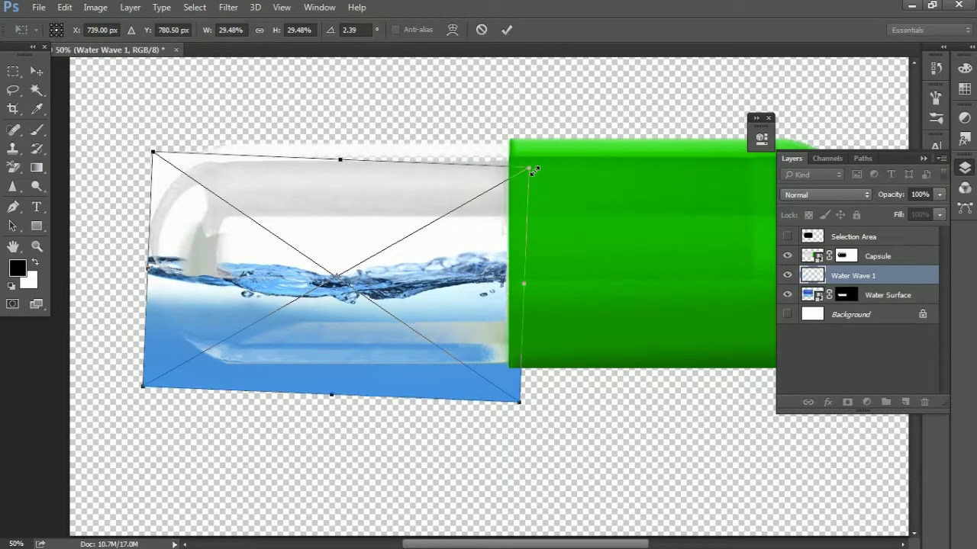
{"action": "key", "text": "Return"}
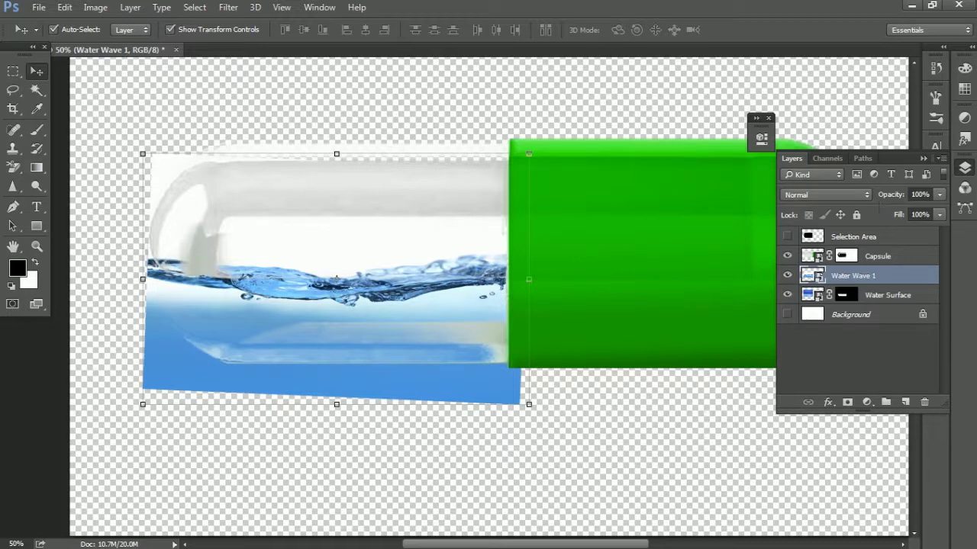
{"action": "left_click", "coordinate": [940, 195]}
- Lower Water Wave 1 to 61% opacity, nudge it, then restore 100% opacity
{"action": "left_click_drag", "start_coordinate": [934, 215], "coordinate": [910, 212]}
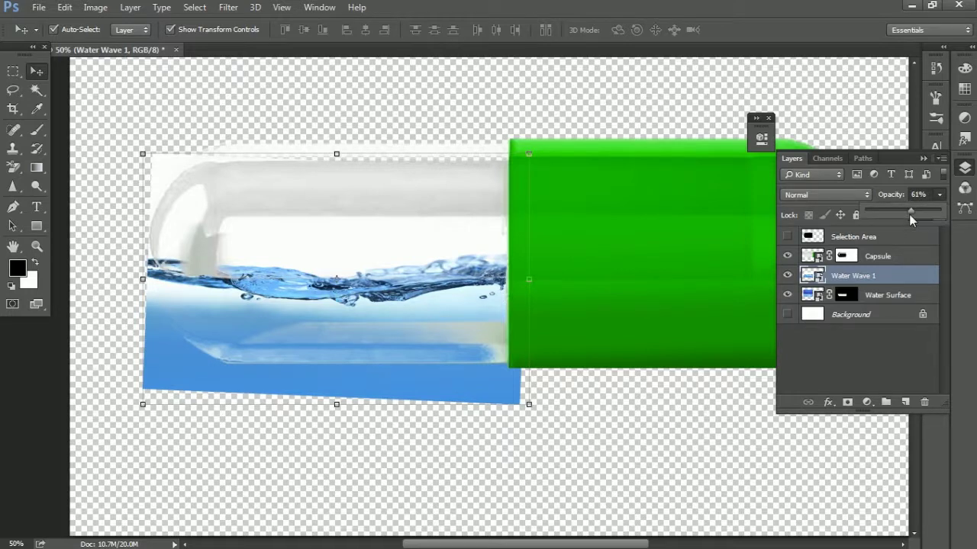
{"action": "left_click_drag", "start_coordinate": [352, 379], "coordinate": [369, 375]}
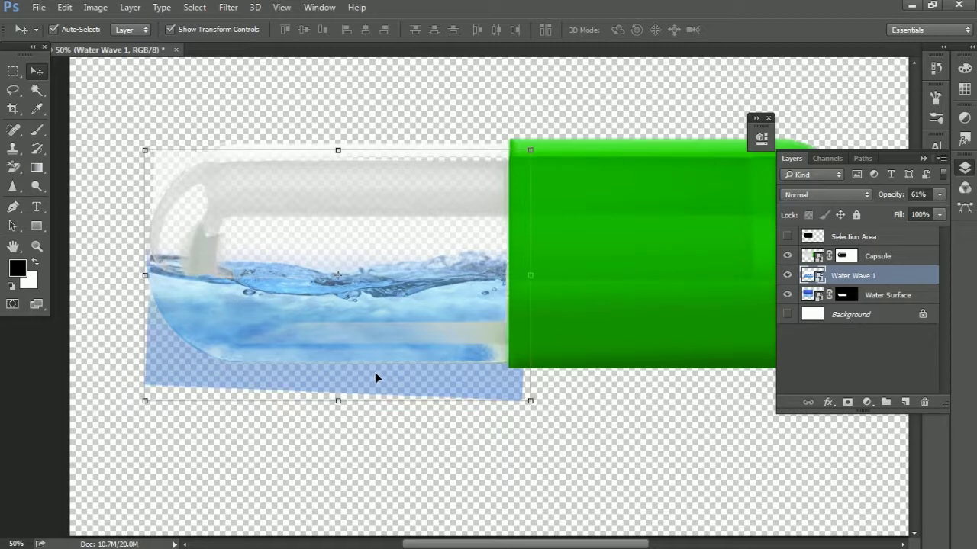
{"action": "left_click", "coordinate": [940, 194]}
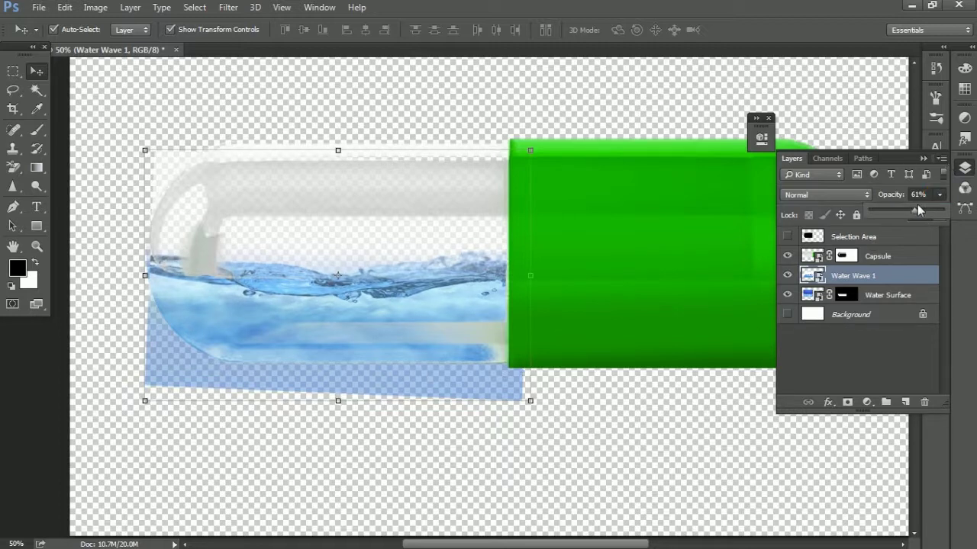
{"action": "left_click", "coordinate": [849, 283]}
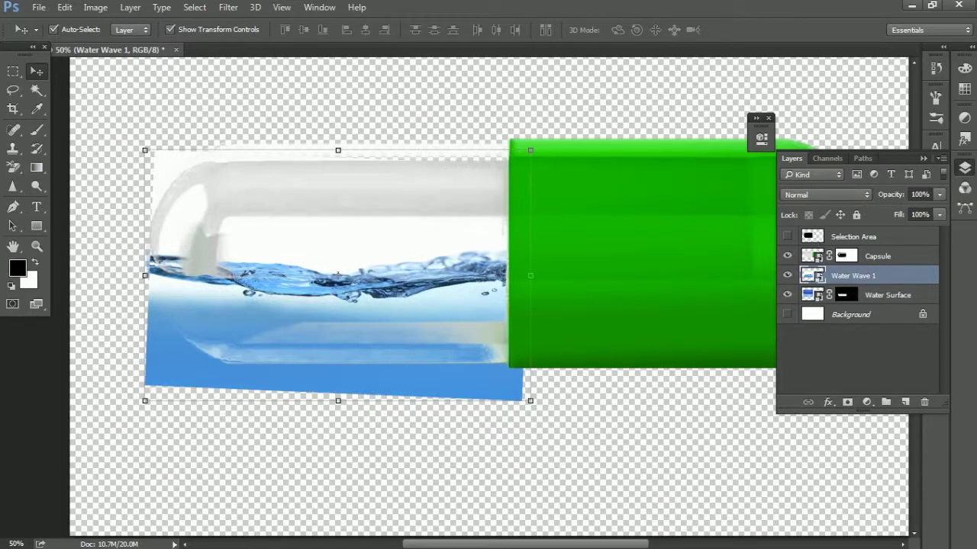
- Mask Water Wave 1 to the Selection Area capsule shape and start brushing the mask
{"action": "left_click", "coordinate": [815, 236], "text": "ctrl"}
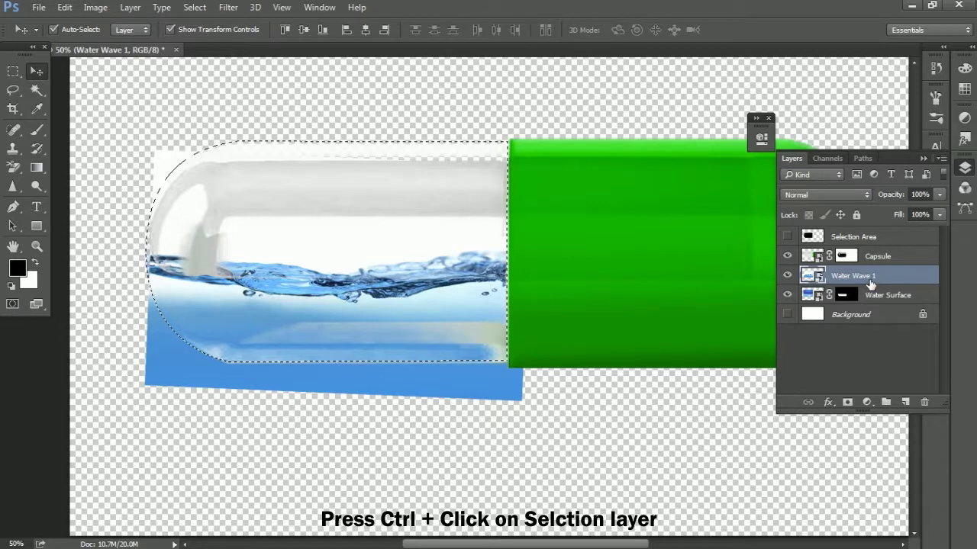
{"action": "left_click", "coordinate": [847, 403]}
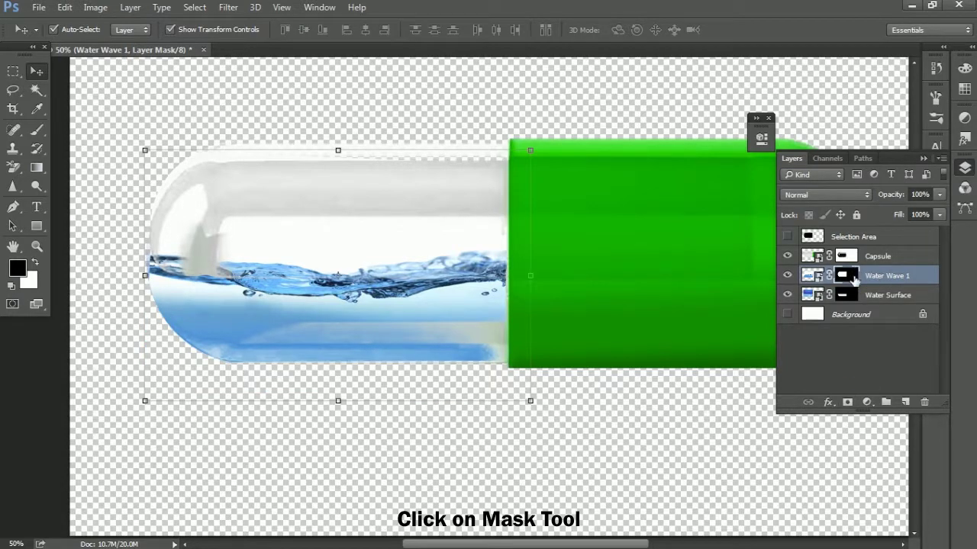
{"action": "left_click", "coordinate": [38, 131]}
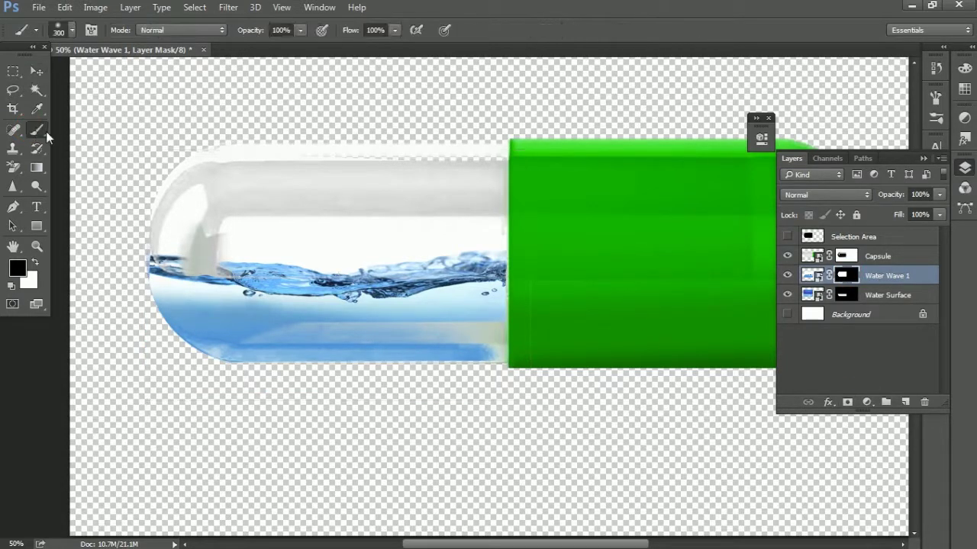
{"action": "left_click_drag", "start_coordinate": [261, 197], "coordinate": [331, 224]}
{"action": "key", "text": "bracketleft"}
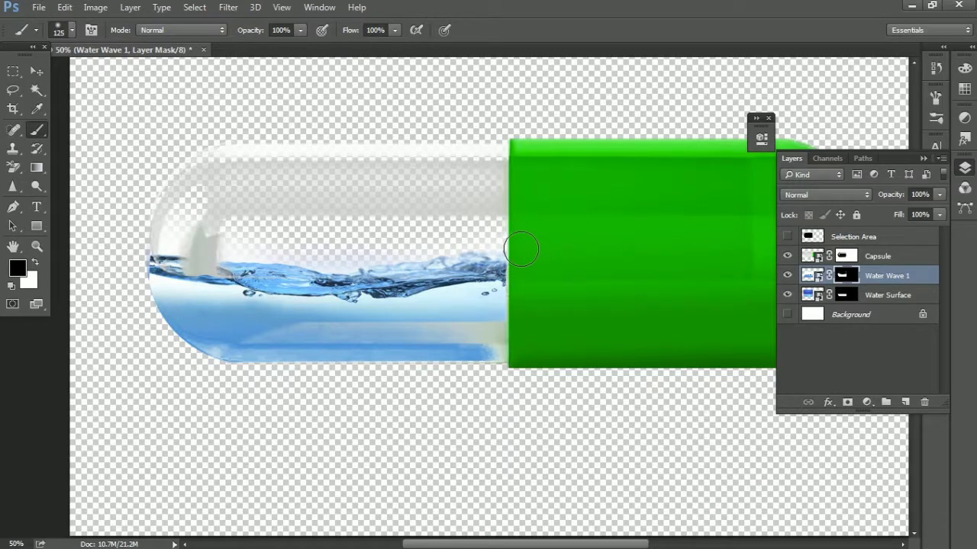
- Paint the Water Wave 1 mask to hide the white streak and reveal bubbly lower water
{"action": "left_click_drag", "start_coordinate": [175, 236], "coordinate": [185, 248]}
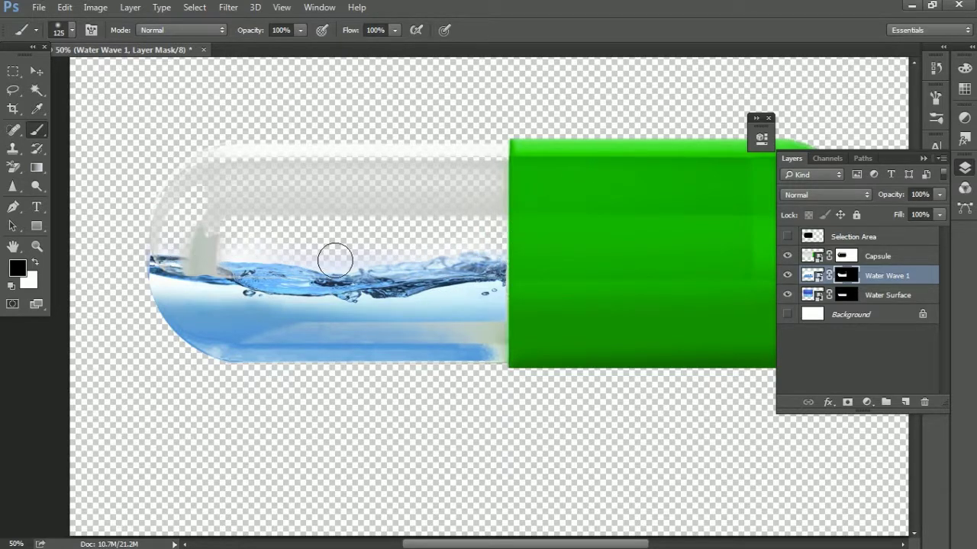
{"action": "left_click_drag", "start_coordinate": [323, 264], "coordinate": [225, 260]}
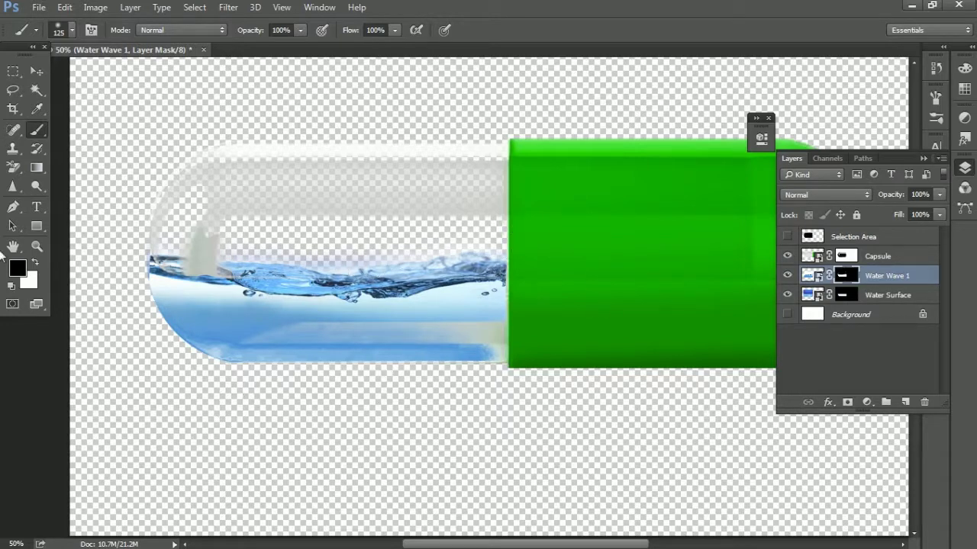
{"action": "mouse_move", "coordinate": [170, 326]}
{"action": "left_mouse_down"}
{"action": "mouse_move", "coordinate": [388, 338]}
{"action": "mouse_move", "coordinate": [497, 316]}
{"action": "mouse_move", "coordinate": [458, 351]}
{"action": "mouse_move", "coordinate": [137, 364]}
{"action": "left_mouse_up"}
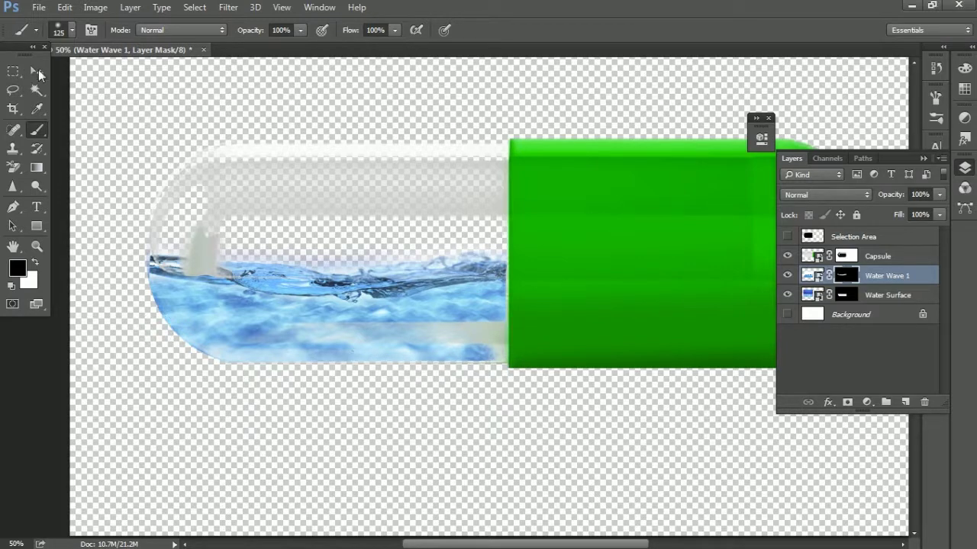
- Toggle Water Wave 1 to compare, then nudge the splash slightly upward
{"action": "left_click", "coordinate": [37, 71]}
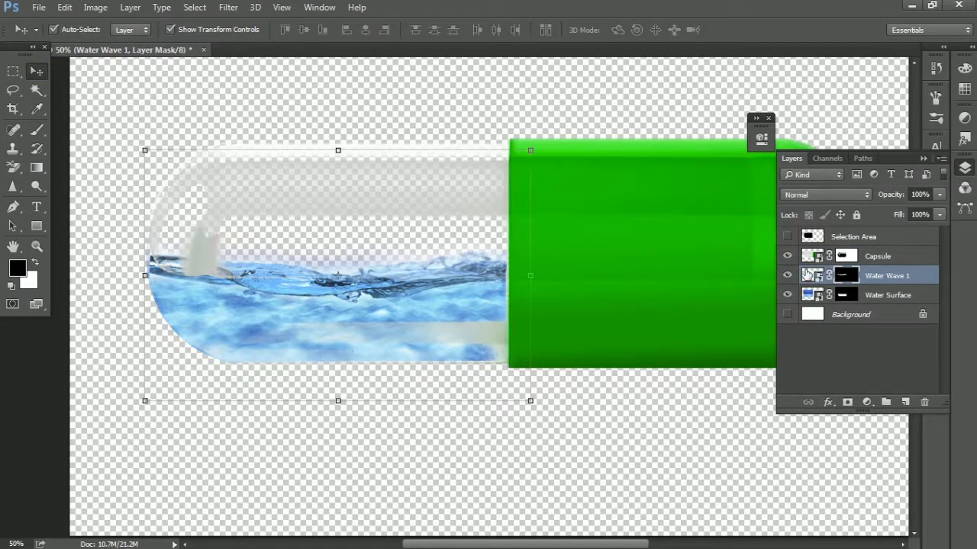
{"action": "left_click", "coordinate": [788, 275]}
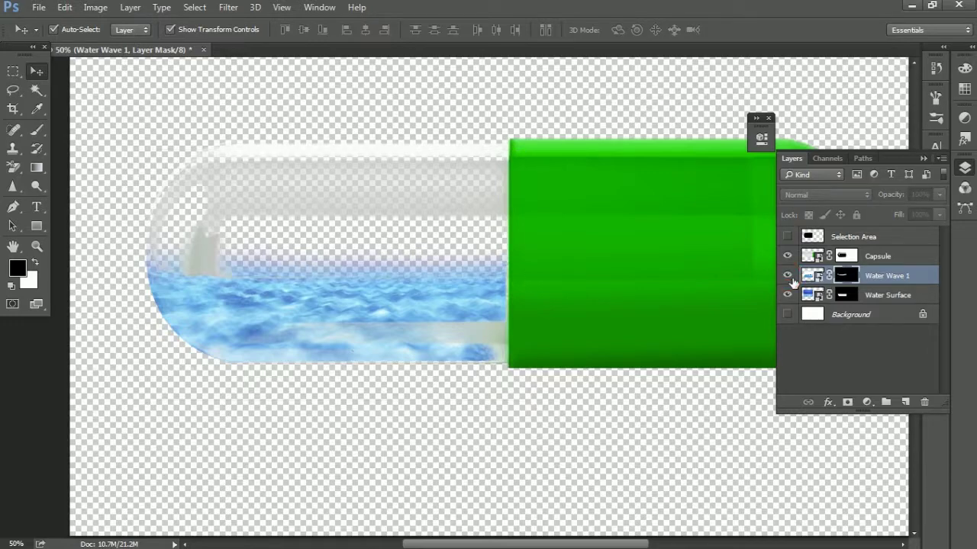
{"action": "left_click", "coordinate": [788, 275]}
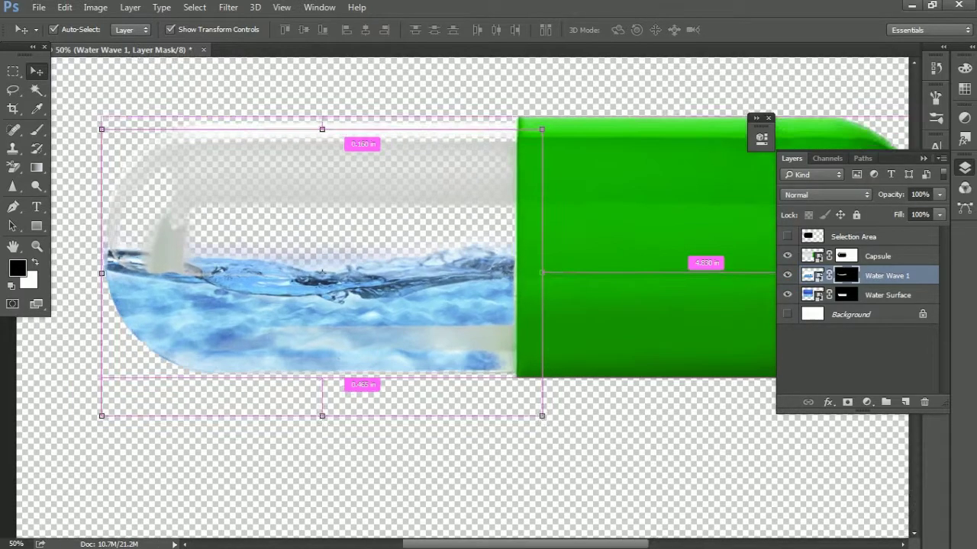
{"action": "scroll", "coordinate": [268, 263], "scroll_direction": "up", "scroll_amount": 2}
{"action": "left_click_drag", "start_coordinate": [541, 297], "coordinate": [648, 270]}
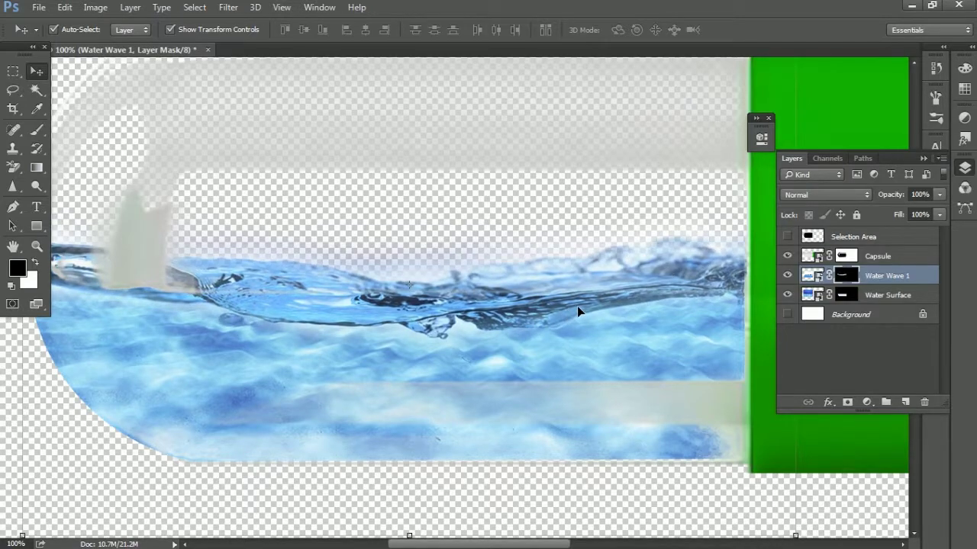
{"action": "scroll", "coordinate": [577, 306], "scroll_direction": "down", "scroll_amount": 1}
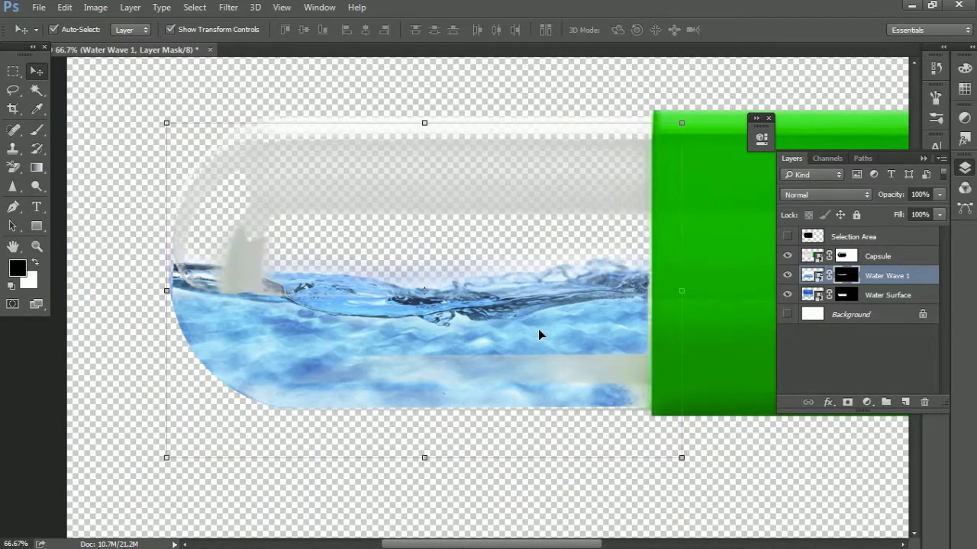
- Brush the wave mask with white to blend its lower edge into the water, then zoom out
{"action": "left_click", "coordinate": [35, 263]}
{"action": "left_click", "coordinate": [37, 130]}
{"action": "mouse_move", "coordinate": [610, 320]}
{"action": "left_mouse_down"}
{"action": "mouse_move", "coordinate": [573, 316]}
{"action": "mouse_move", "coordinate": [633, 305]}
{"action": "mouse_move", "coordinate": [549, 323]}
{"action": "mouse_move", "coordinate": [370, 331]}
{"action": "mouse_move", "coordinate": [360, 320]}
{"action": "mouse_move", "coordinate": [367, 310]}
{"action": "mouse_move", "coordinate": [222, 295]}
{"action": "left_mouse_up"}
{"action": "key", "text": "bracketleft"}
{"action": "key", "text": "bracketleft"}
{"action": "key", "text": "bracketleft"}
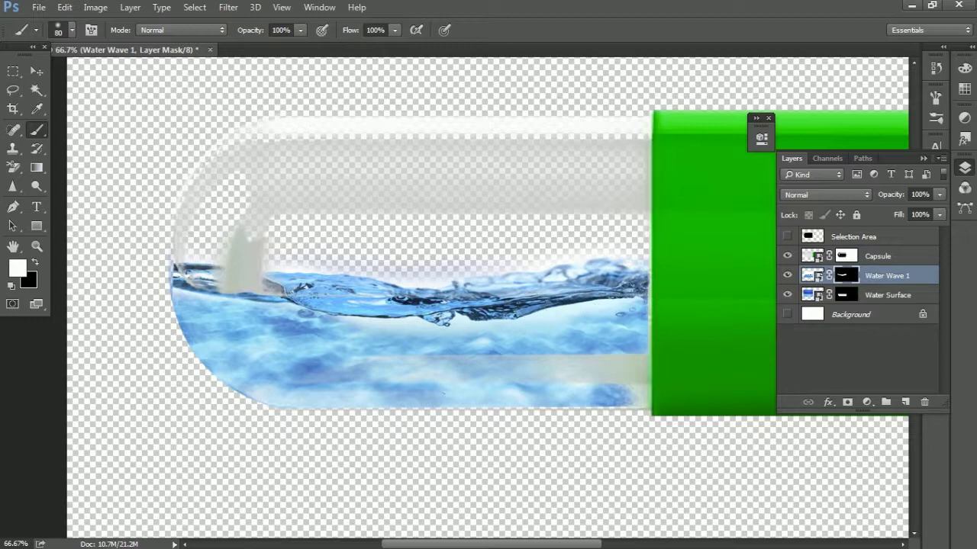
{"action": "key", "text": "ctrl+minus"}
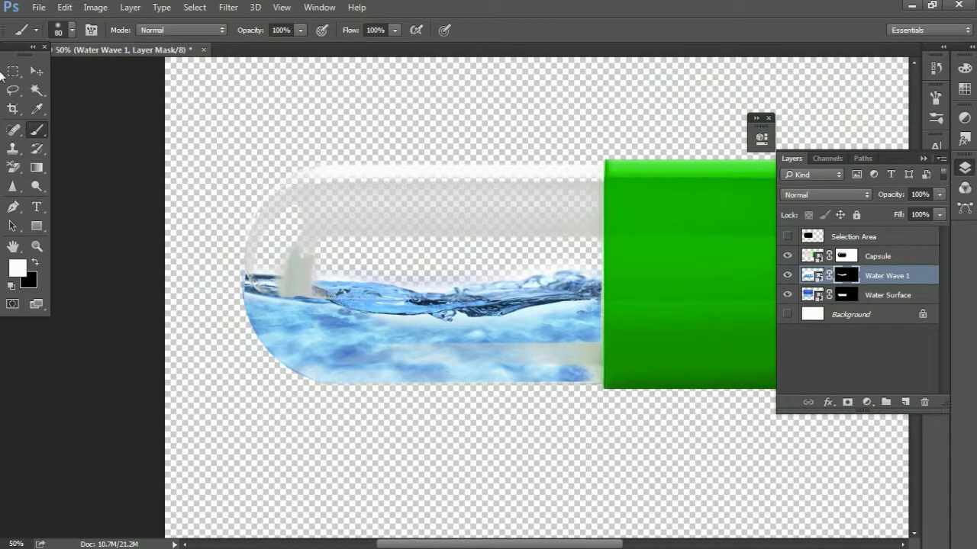
{"action": "left_click", "coordinate": [36, 69]}
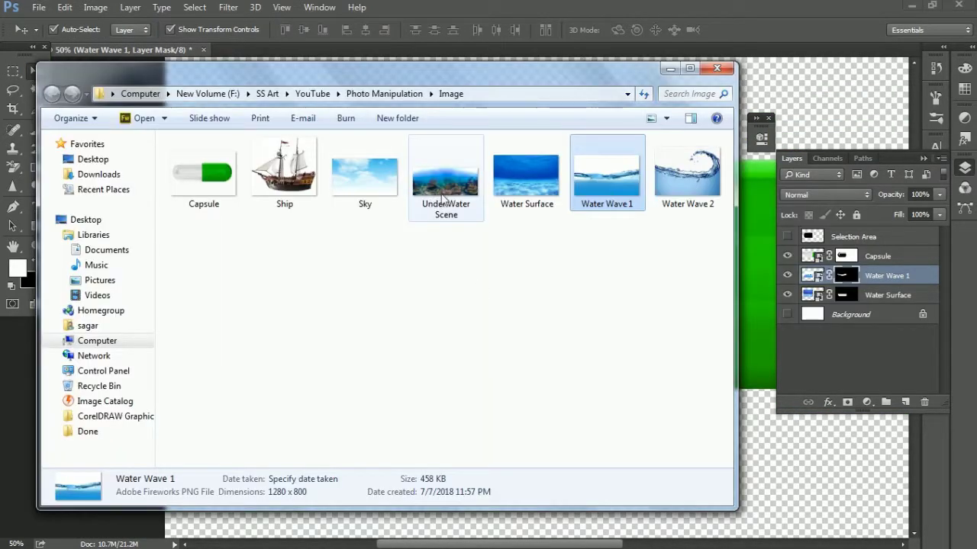
- Place the Under Water Scene reef photo and stretch it across the clear half to the green cap
{"action": "left_click", "coordinate": [446, 206]}
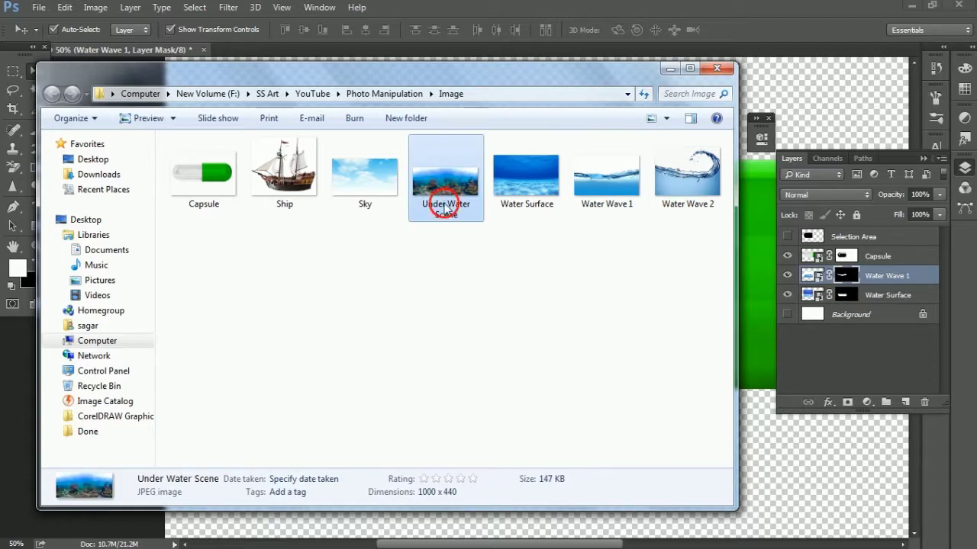
{"action": "left_click_drag", "start_coordinate": [446, 208], "coordinate": [460, 259]}
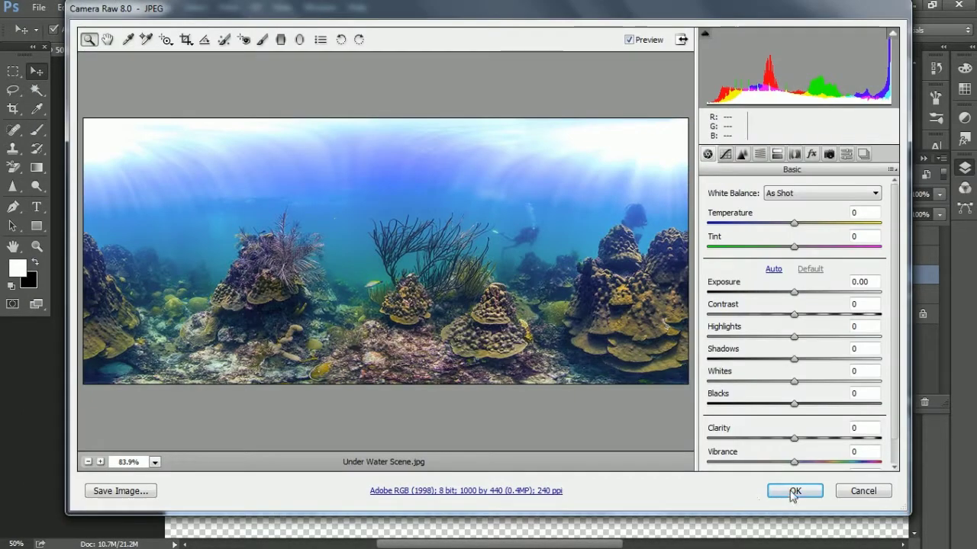
{"action": "left_click", "coordinate": [797, 490]}
{"action": "mouse_move", "coordinate": [429, 292]}
{"action": "left_mouse_down"}
{"action": "mouse_move", "coordinate": [441, 389]}
{"action": "mouse_move", "coordinate": [434, 363]}
{"action": "left_mouse_up"}
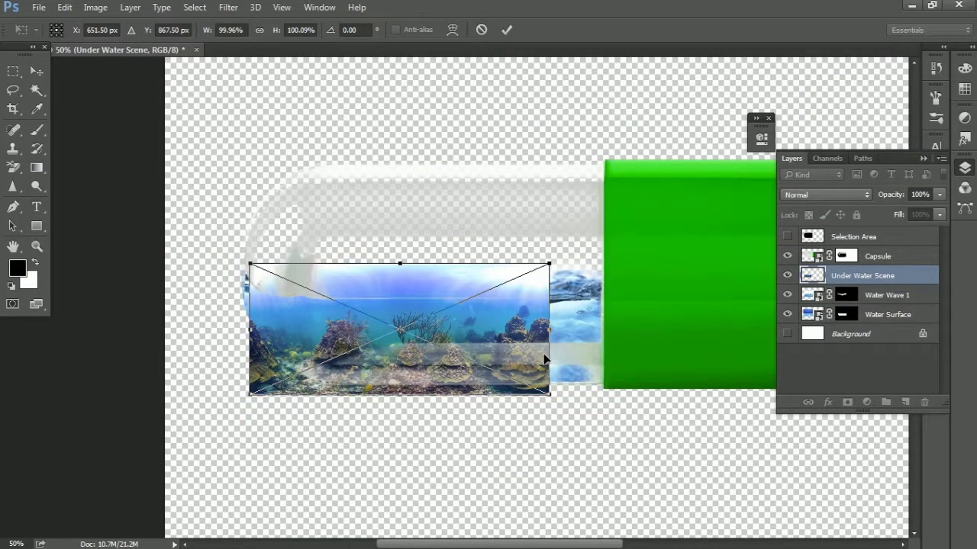
{"action": "left_click_drag", "start_coordinate": [614, 346], "coordinate": [616, 346]}
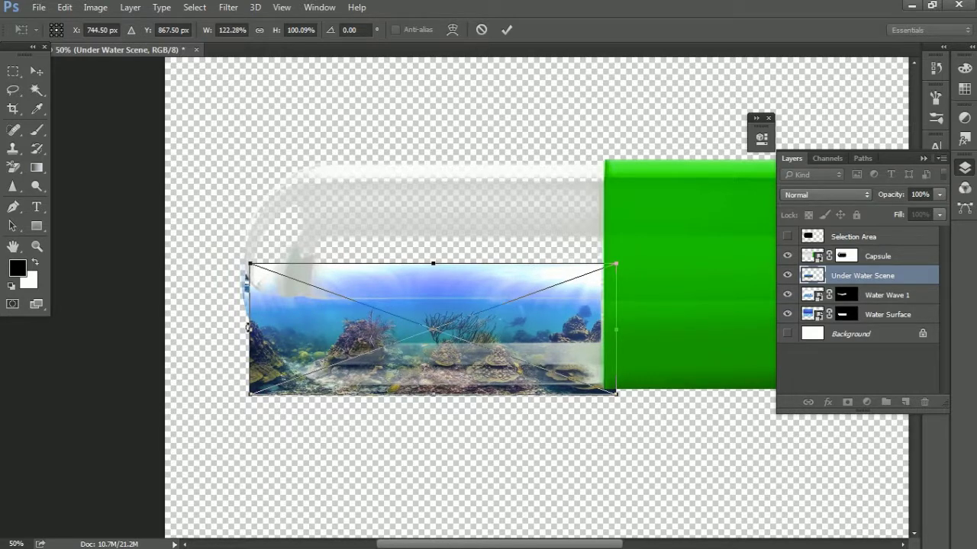
{"action": "left_click_drag", "start_coordinate": [246, 333], "coordinate": [242, 333]}
{"action": "key", "text": "Return"}
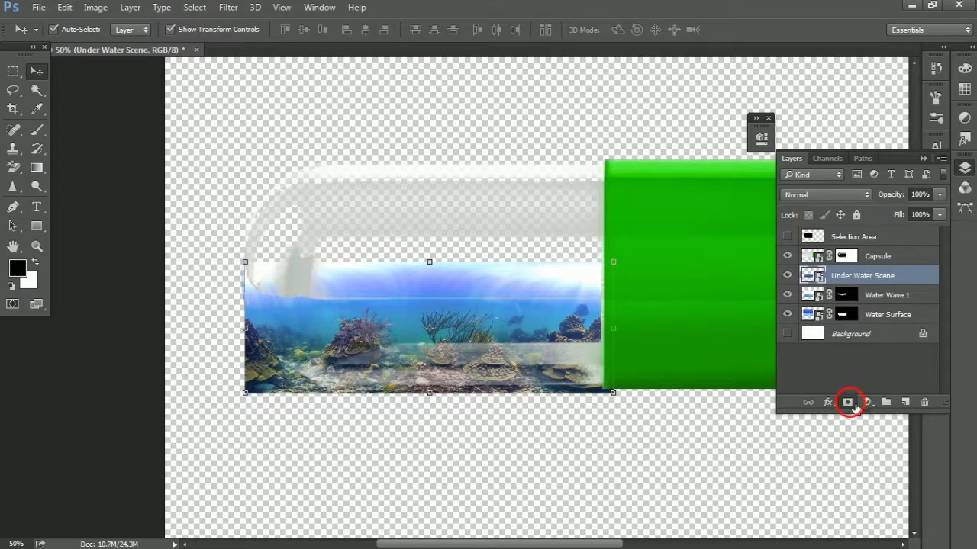
- Mask the Under Water Scene layer to the capsule shape from Selection Area
{"action": "left_click", "coordinate": [848, 403]}
{"action": "left_click", "coordinate": [811, 237], "text": "ctrl"}
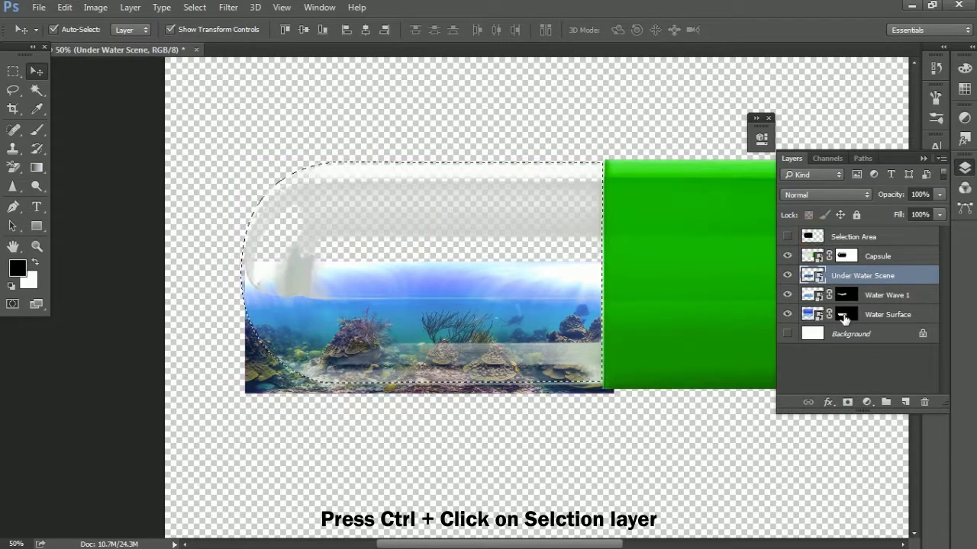
{"action": "left_click", "coordinate": [847, 294]}
{"action": "left_click", "coordinate": [848, 277]}
{"action": "left_click", "coordinate": [847, 402]}
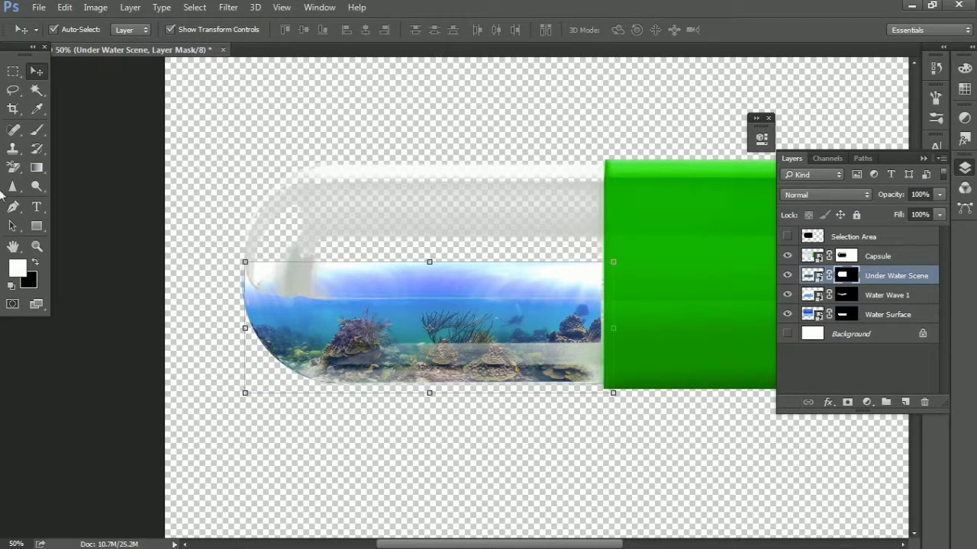
- Paint the reef mask so the Water Wave 1 splash shows across the top
{"action": "left_click", "coordinate": [34, 135]}
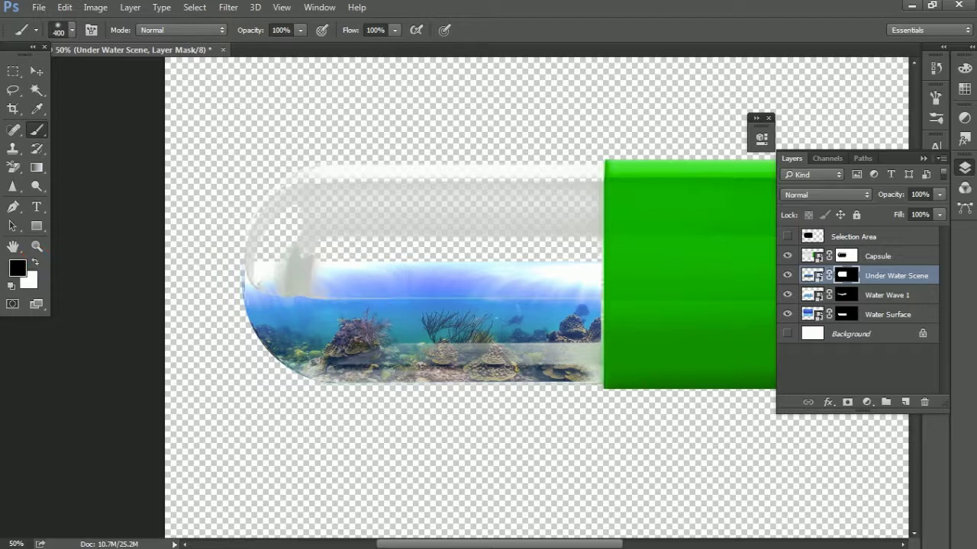
{"action": "mouse_move", "coordinate": [327, 316]}
{"action": "left_mouse_down"}
{"action": "mouse_move", "coordinate": [316, 283]}
{"action": "mouse_move", "coordinate": [428, 315]}
{"action": "mouse_move", "coordinate": [366, 305]}
{"action": "mouse_move", "coordinate": [599, 322]}
{"action": "mouse_move", "coordinate": [544, 309]}
{"action": "left_mouse_up"}
{"action": "key", "text": "bracketleft"}
{"action": "key", "text": "bracketleft"}
{"action": "key", "text": "bracketleft"}
{"action": "key", "text": "bracketleft"}
{"action": "key", "text": "bracketleft"}
{"action": "mouse_move", "coordinate": [635, 313]}
{"action": "left_mouse_down"}
{"action": "mouse_move", "coordinate": [382, 317]}
{"action": "mouse_move", "coordinate": [263, 305]}
{"action": "mouse_move", "coordinate": [592, 324]}
{"action": "mouse_move", "coordinate": [351, 328]}
{"action": "left_mouse_up"}
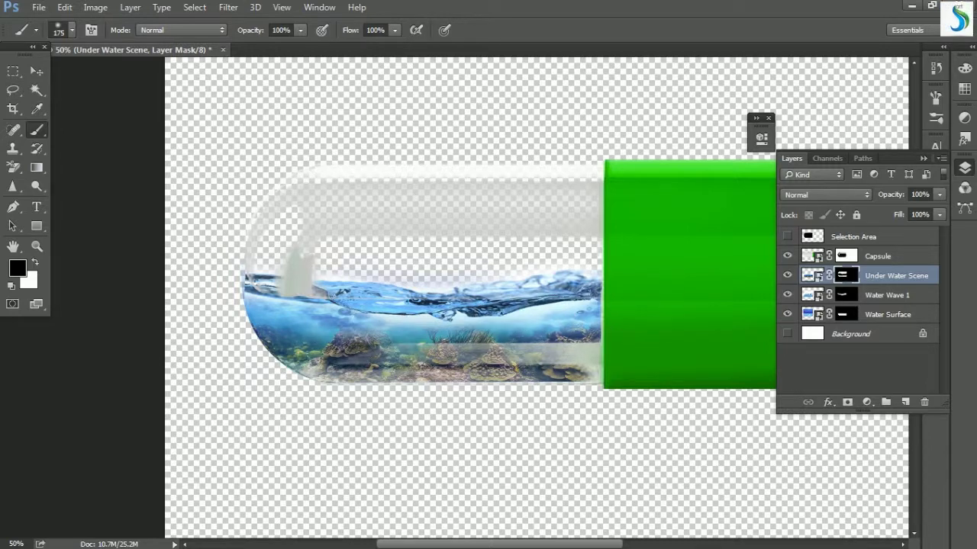
{"action": "mouse_move", "coordinate": [439, 331]}
{"action": "left_mouse_down"}
{"action": "mouse_move", "coordinate": [580, 305]}
{"action": "mouse_move", "coordinate": [413, 324]}
{"action": "mouse_move", "coordinate": [602, 305]}
{"action": "mouse_move", "coordinate": [517, 284]}
{"action": "mouse_move", "coordinate": [474, 328]}
{"action": "mouse_move", "coordinate": [290, 312]}
{"action": "mouse_move", "coordinate": [525, 319]}
{"action": "left_mouse_up"}
{"action": "left_click_drag", "start_coordinate": [392, 295], "coordinate": [252, 281]}
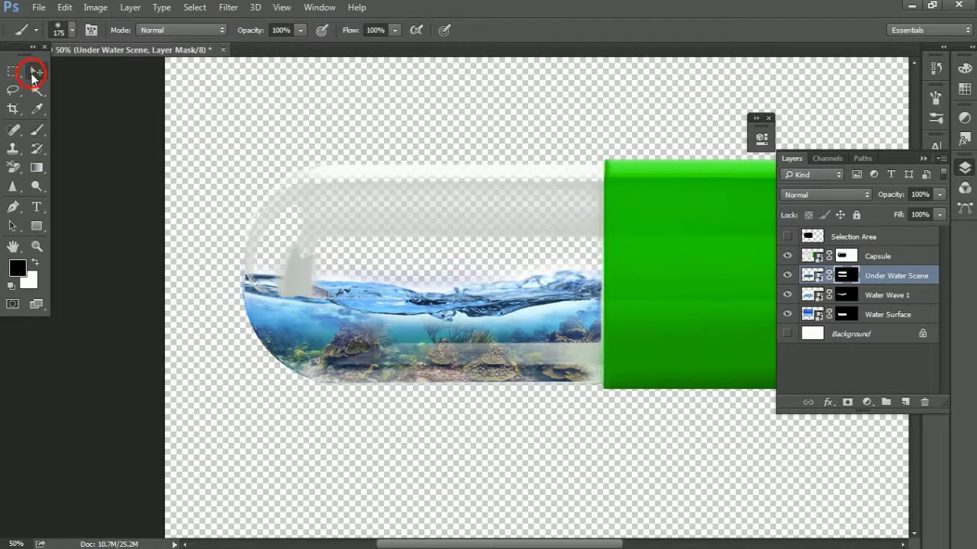
- Toggle the Capsule layer's visibility to check the scene
{"action": "left_click", "coordinate": [31, 74]}
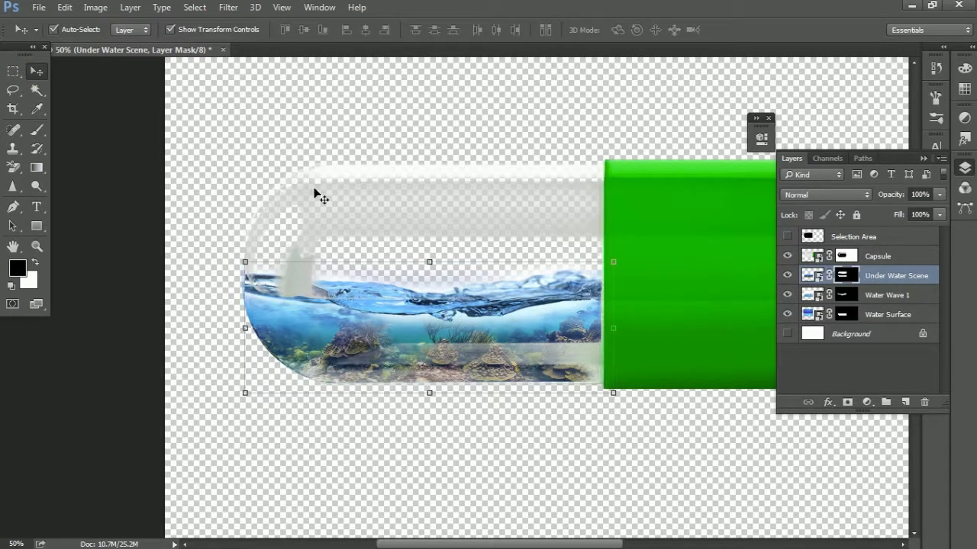
{"action": "left_click", "coordinate": [791, 256]}
{"action": "left_click", "coordinate": [789, 257]}
{"action": "left_click", "coordinate": [789, 256]}
{"action": "left_click", "coordinate": [789, 257]}
- Place the Water Wave 2 splash photo into the document and shift it right
{"action": "key", "text": "alt+Tab"}
{"action": "left_click", "coordinate": [631, 236]}
{"action": "left_click", "coordinate": [680, 188]}
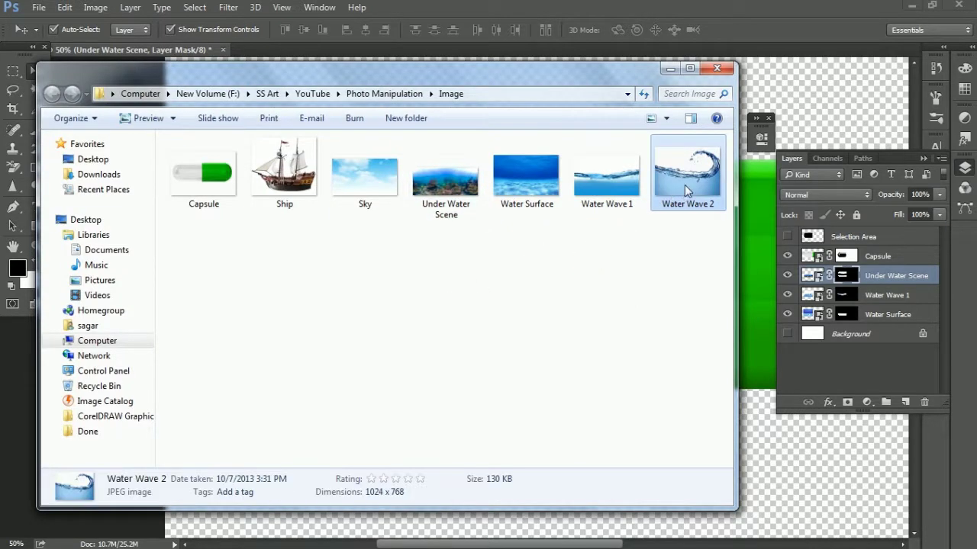
{"action": "mouse_move", "coordinate": [695, 200]}
{"action": "left_mouse_down"}
{"action": "mouse_move", "coordinate": [631, 281]}
{"action": "mouse_move", "coordinate": [473, 300]}
{"action": "left_mouse_up"}
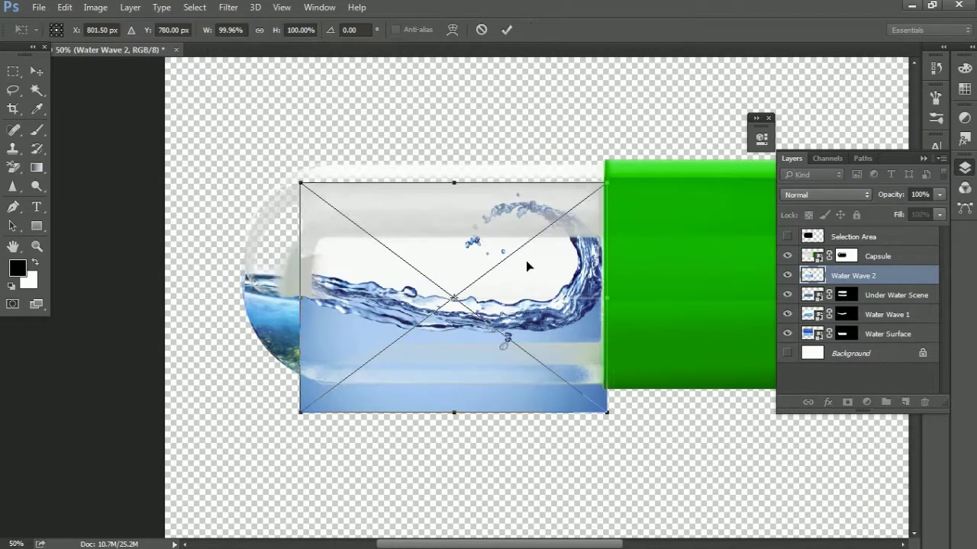
{"action": "left_click_drag", "start_coordinate": [560, 321], "coordinate": [578, 317]}
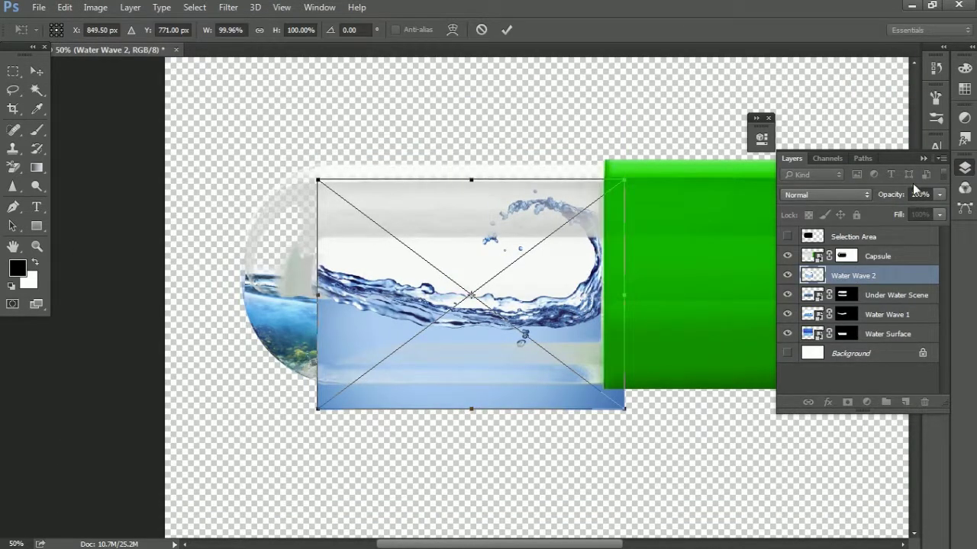
- Lower Water Wave 2 to 72% opacity, try scaling and tilting it, then cancel the transform
{"action": "left_click", "coordinate": [938, 196]}
{"action": "left_click_drag", "start_coordinate": [923, 214], "coordinate": [918, 215]}
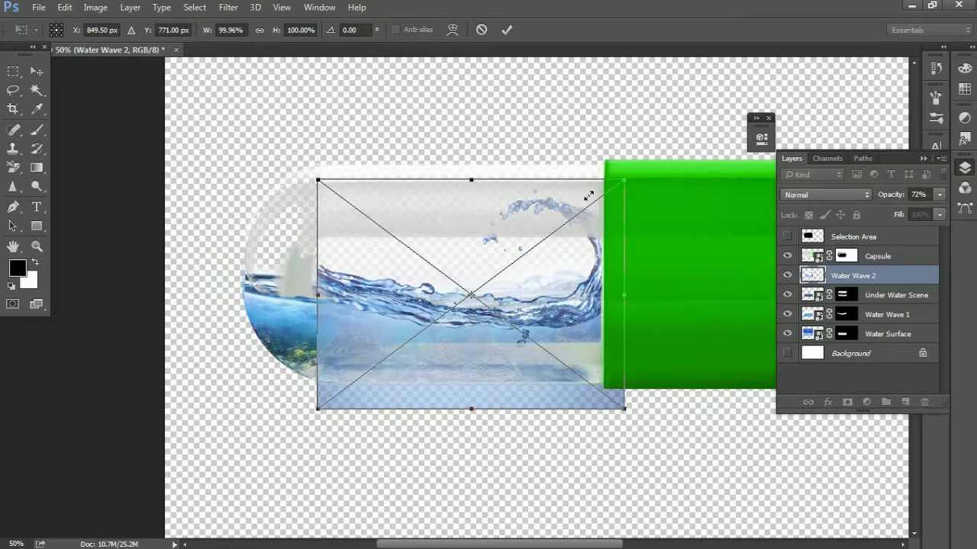
{"action": "left_click_drag", "start_coordinate": [634, 185], "coordinate": [578, 191]}
{"action": "key", "text": "ctrl+plus"}
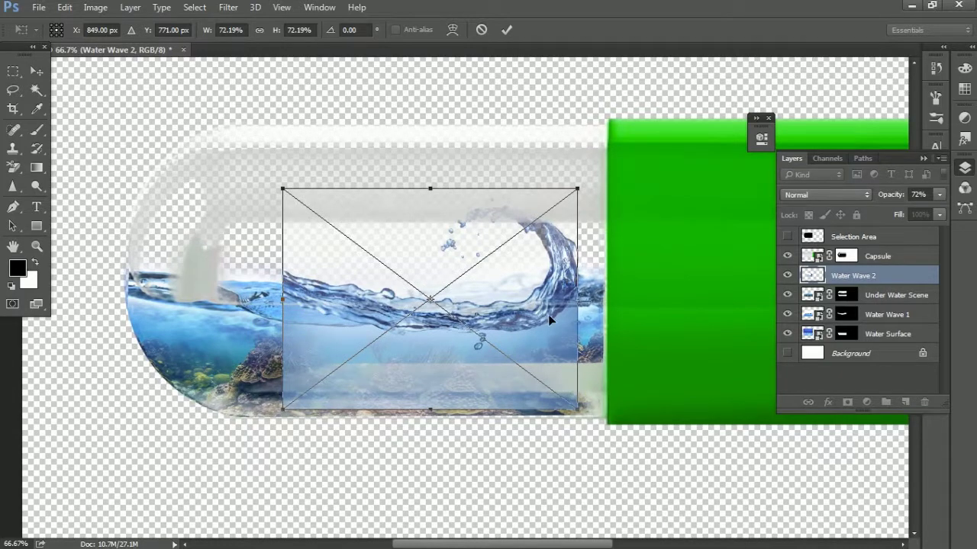
{"action": "left_click_drag", "start_coordinate": [551, 315], "coordinate": [574, 298]}
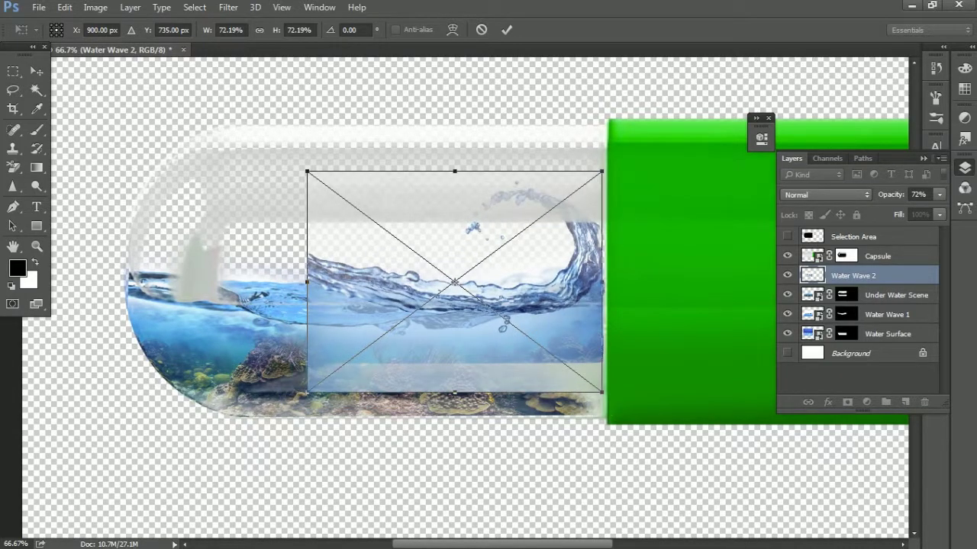
{"action": "left_click_drag", "start_coordinate": [611, 407], "coordinate": [587, 326]}
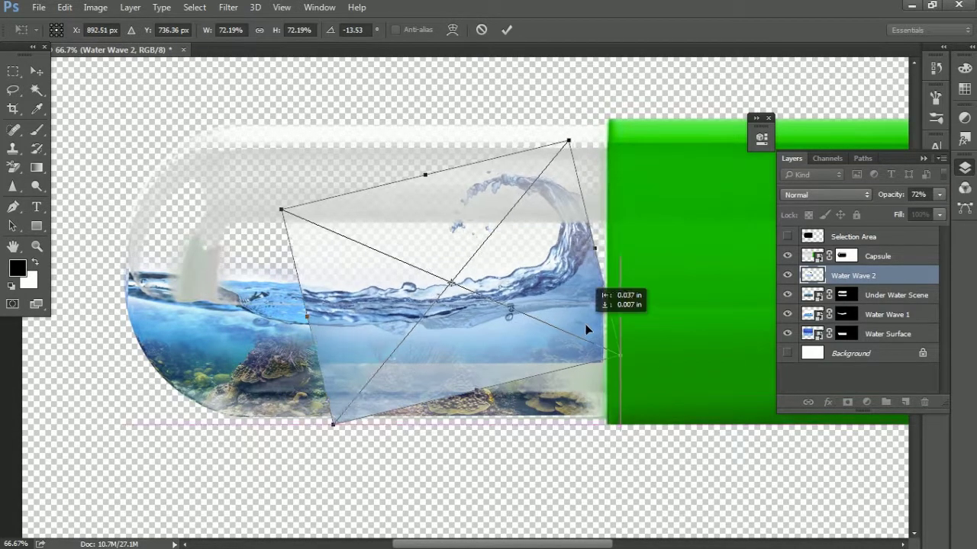
{"action": "left_click_drag", "start_coordinate": [348, 446], "coordinate": [363, 422]}
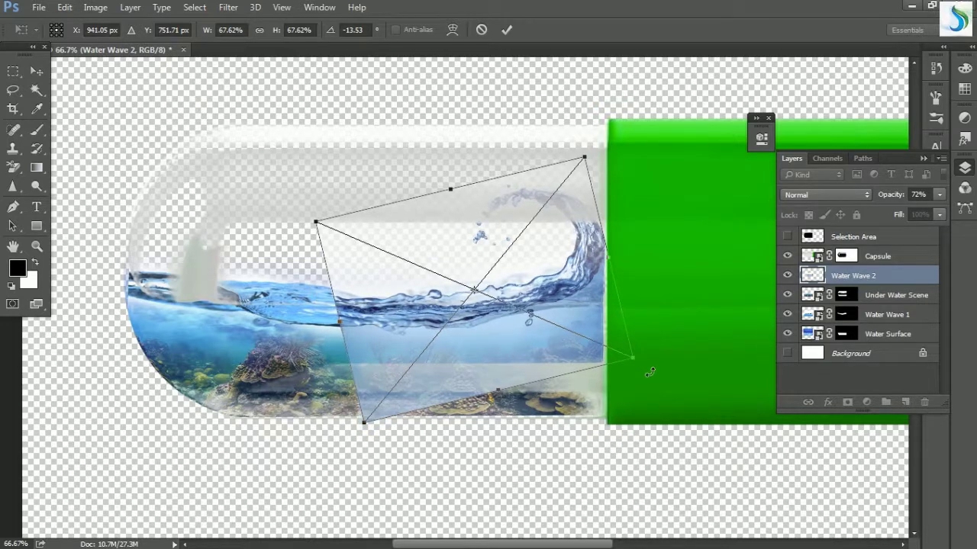
{"action": "left_click_drag", "start_coordinate": [609, 333], "coordinate": [633, 365]}
{"action": "key", "text": "Escape"}
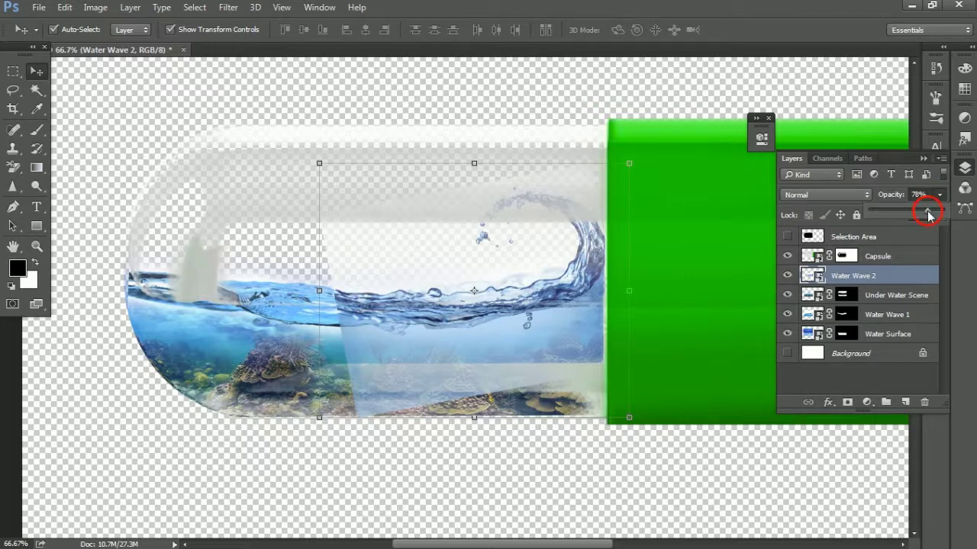
- Raise Water Wave 2 to 78% opacity, add a mask, and paint out its white edges
{"action": "left_click_drag", "start_coordinate": [939, 201], "coordinate": [965, 207]}
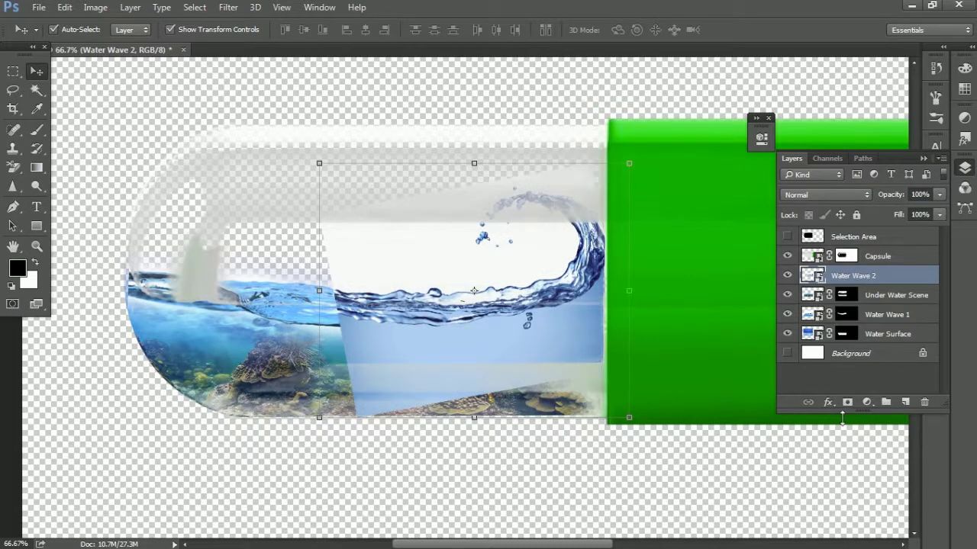
{"action": "left_click", "coordinate": [853, 403]}
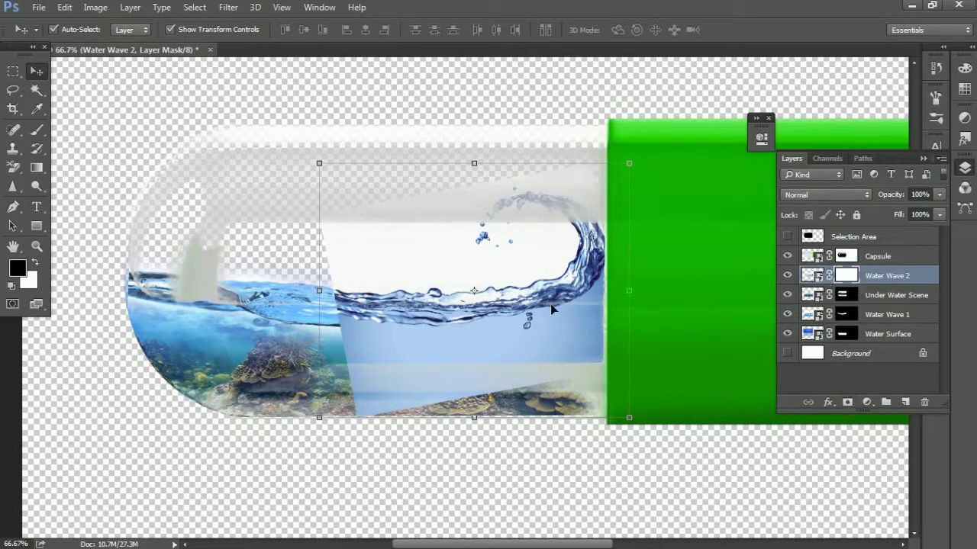
{"action": "left_click", "coordinate": [37, 130]}
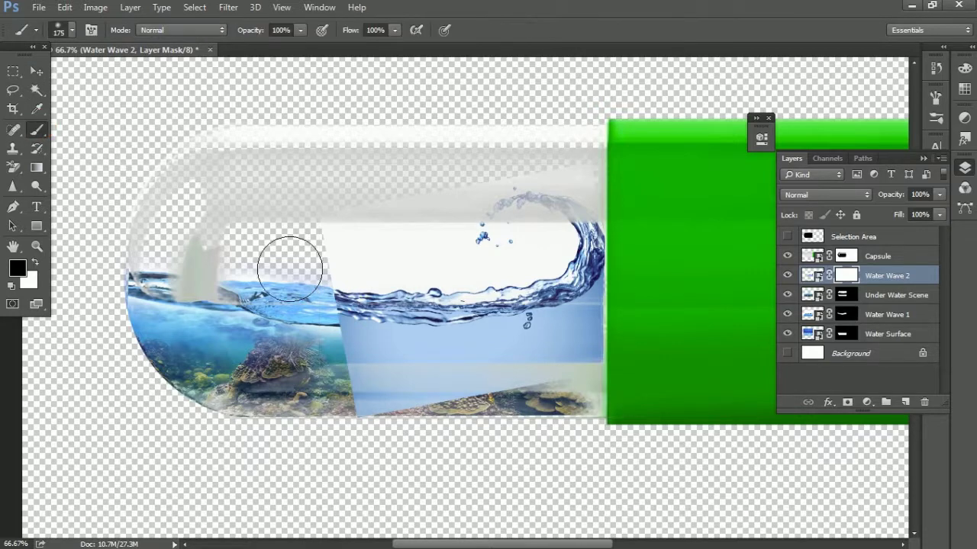
{"action": "mouse_move", "coordinate": [323, 262]}
{"action": "left_mouse_down"}
{"action": "mouse_move", "coordinate": [374, 257]}
{"action": "mouse_move", "coordinate": [338, 293]}
{"action": "mouse_move", "coordinate": [348, 294]}
{"action": "mouse_move", "coordinate": [366, 399]}
{"action": "mouse_move", "coordinate": [483, 408]}
{"action": "mouse_move", "coordinate": [647, 369]}
{"action": "left_mouse_up"}
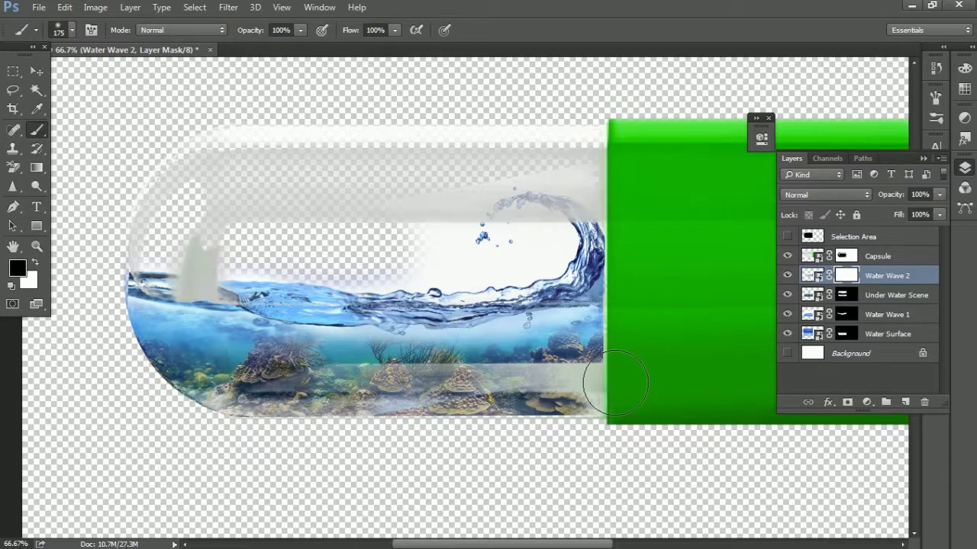
{"action": "left_click_drag", "start_coordinate": [588, 381], "coordinate": [585, 432]}
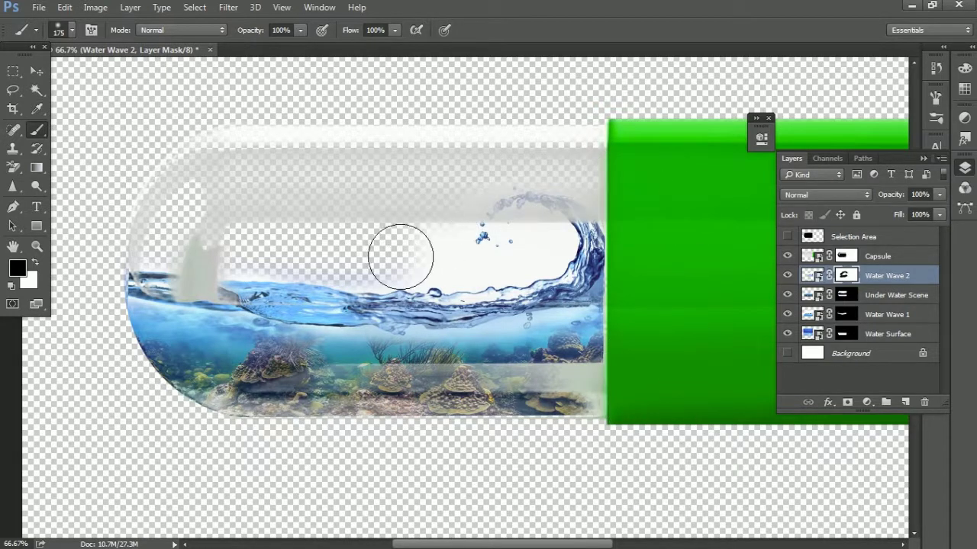
{"action": "key", "text": "bracketleft"}
{"action": "key", "text": "bracketleft"}
{"action": "mouse_move", "coordinate": [501, 211]}
{"action": "left_mouse_down"}
{"action": "mouse_move", "coordinate": [441, 258]}
{"action": "mouse_move", "coordinate": [510, 271]}
{"action": "mouse_move", "coordinate": [468, 284]}
{"action": "left_mouse_up"}
{"action": "key", "text": "bracketleft"}
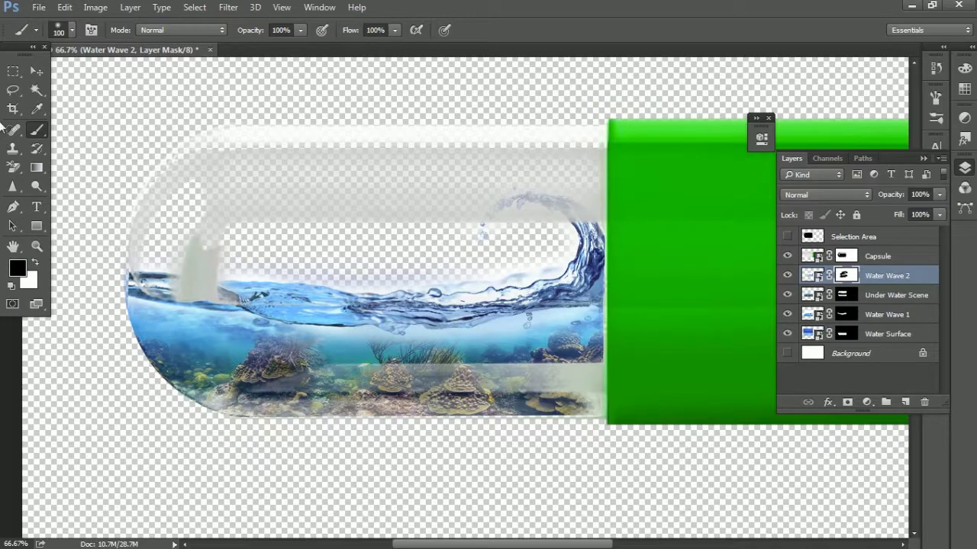
- Check the wave with Capsule hidden, then soften its mask along the water line
{"action": "left_click", "coordinate": [36, 71]}
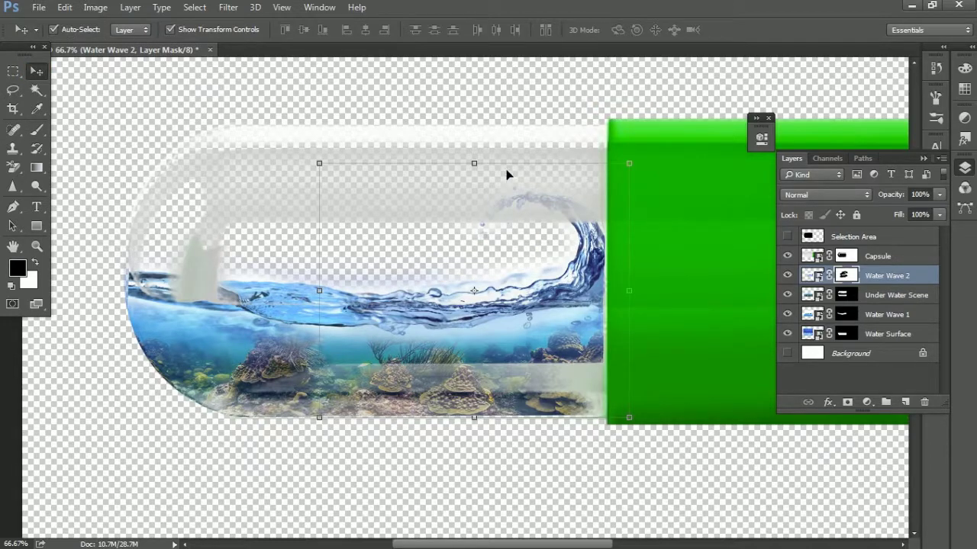
{"action": "key", "text": "ctrl+minus"}
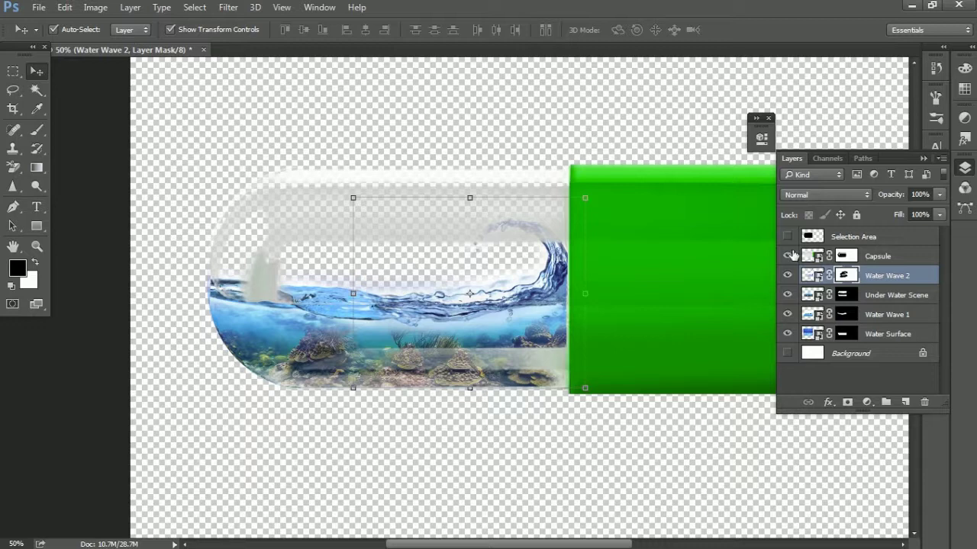
{"action": "left_click", "coordinate": [788, 255]}
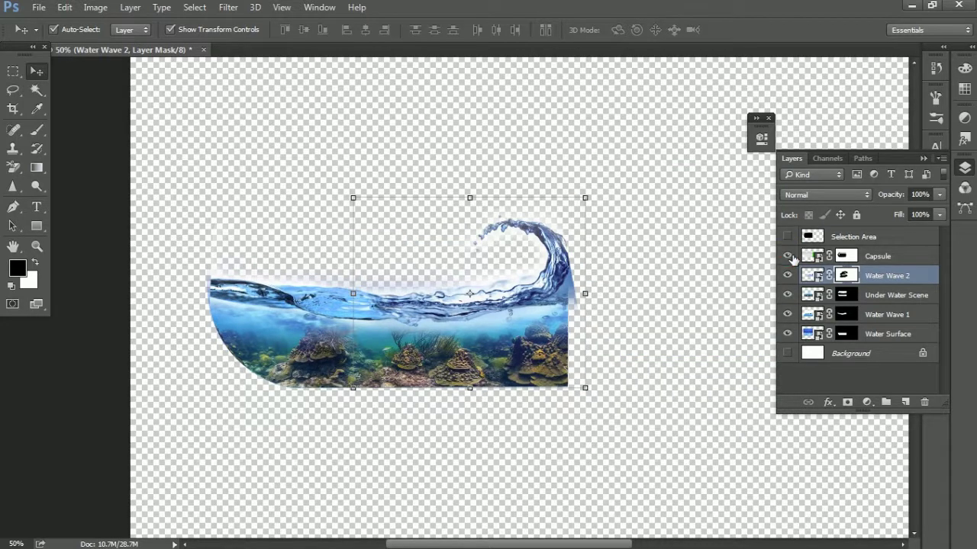
{"action": "left_click", "coordinate": [789, 256]}
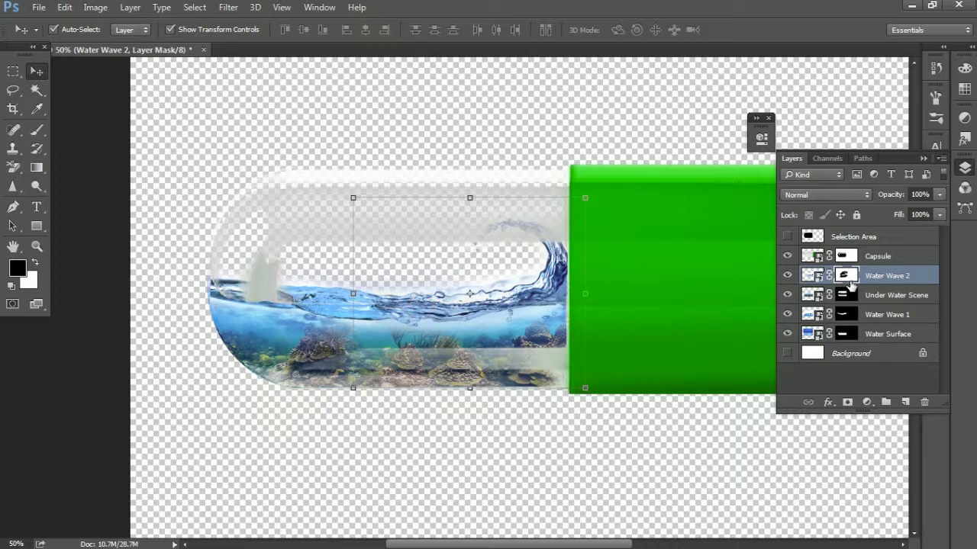
{"action": "left_click", "coordinate": [35, 130]}
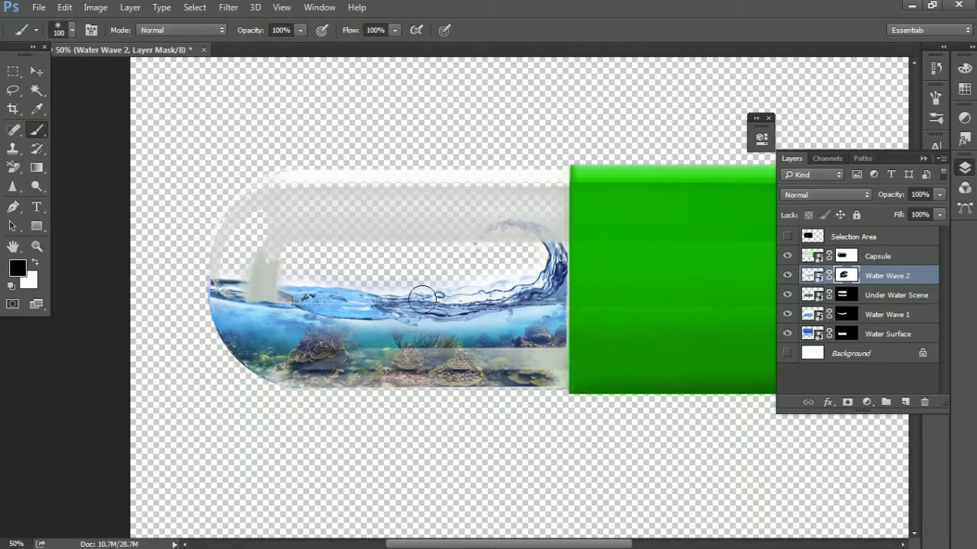
{"action": "left_click_drag", "start_coordinate": [435, 313], "coordinate": [339, 308]}
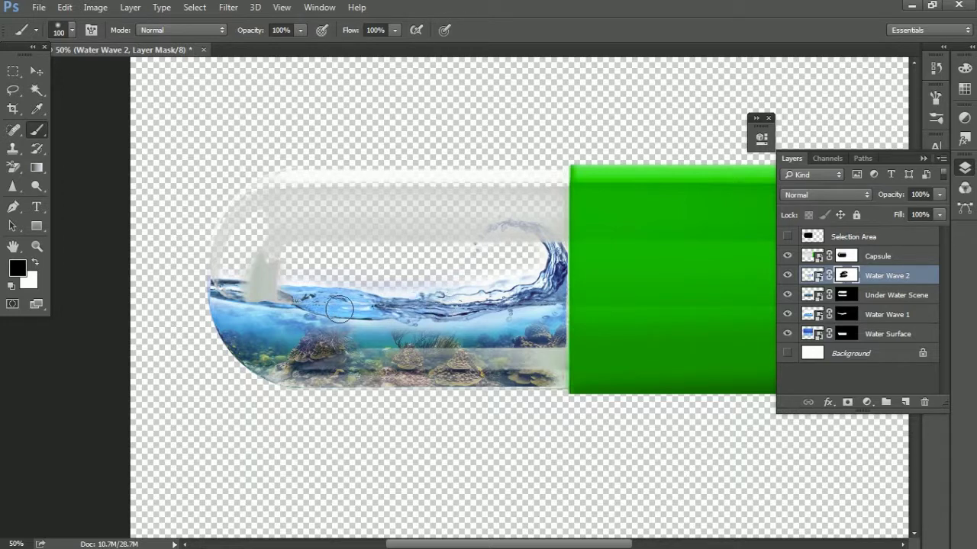
{"action": "mouse_move", "coordinate": [401, 341]}
{"action": "left_mouse_down"}
{"action": "mouse_move", "coordinate": [436, 323]}
{"action": "mouse_move", "coordinate": [505, 348]}
{"action": "left_mouse_up"}
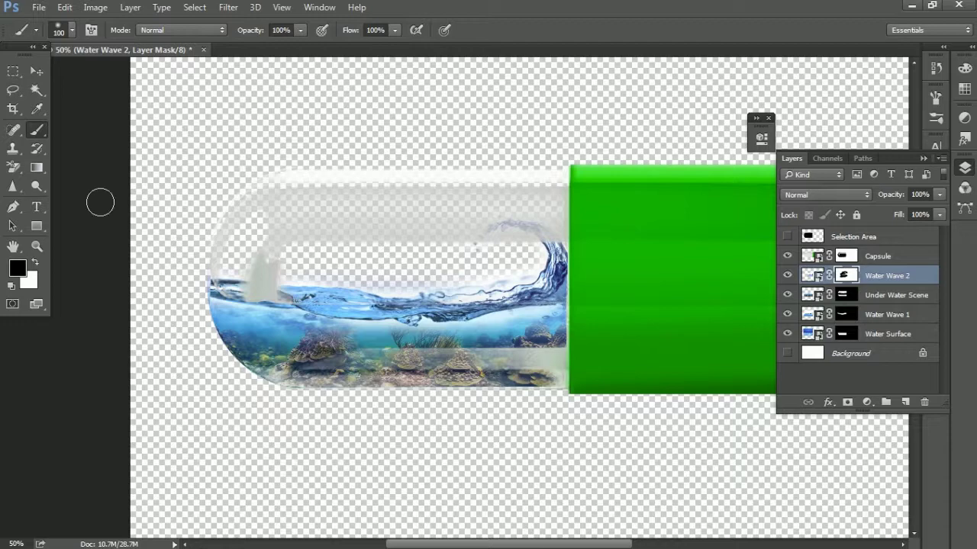
{"action": "left_click", "coordinate": [35, 73]}
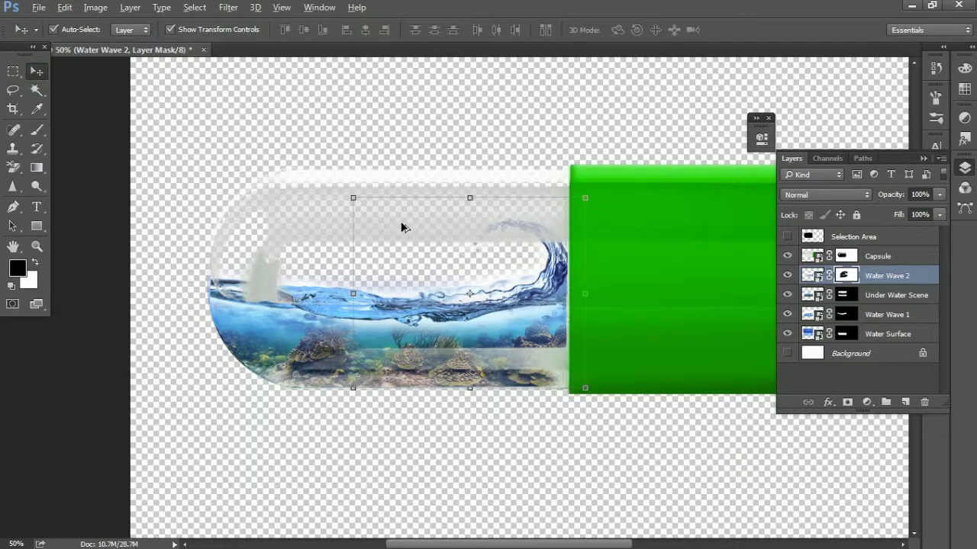
- Place Sky.jpg with default Camera Raw settings and stretch it across the capsule's top above the water
{"action": "key", "text": "alt+Tab"}
{"action": "type", "text": "sky"}
{"action": "key", "text": "alt+Tab"}
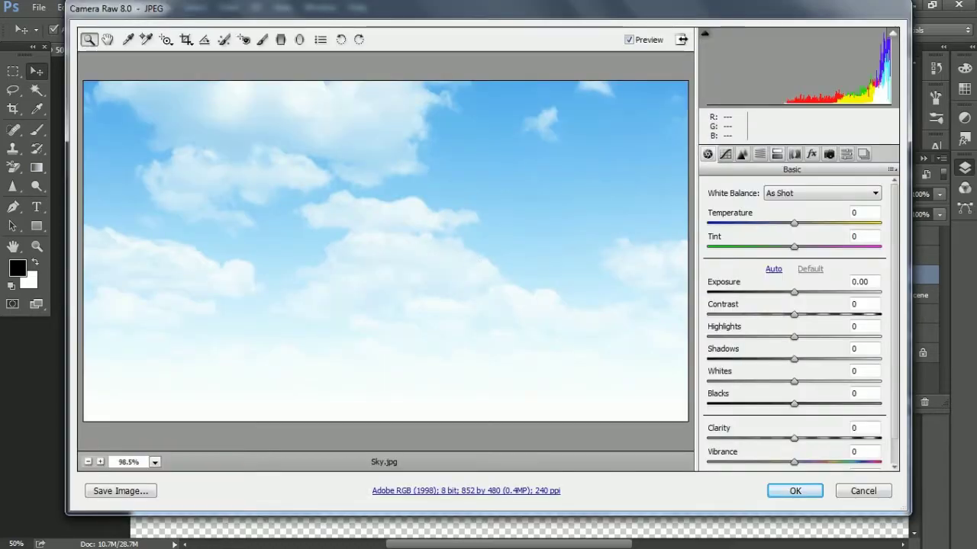
{"action": "left_click", "coordinate": [770, 482]}
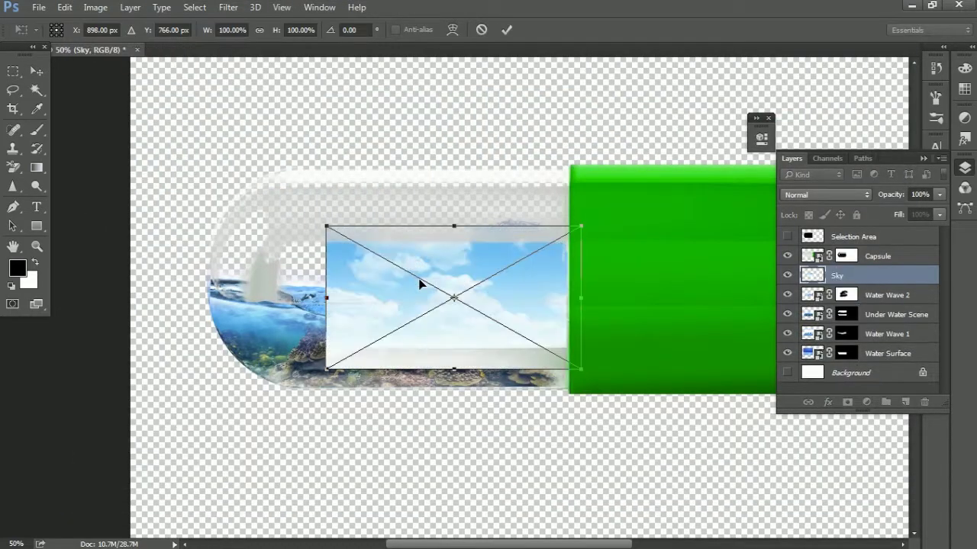
{"action": "left_click_drag", "start_coordinate": [350, 306], "coordinate": [254, 238]}
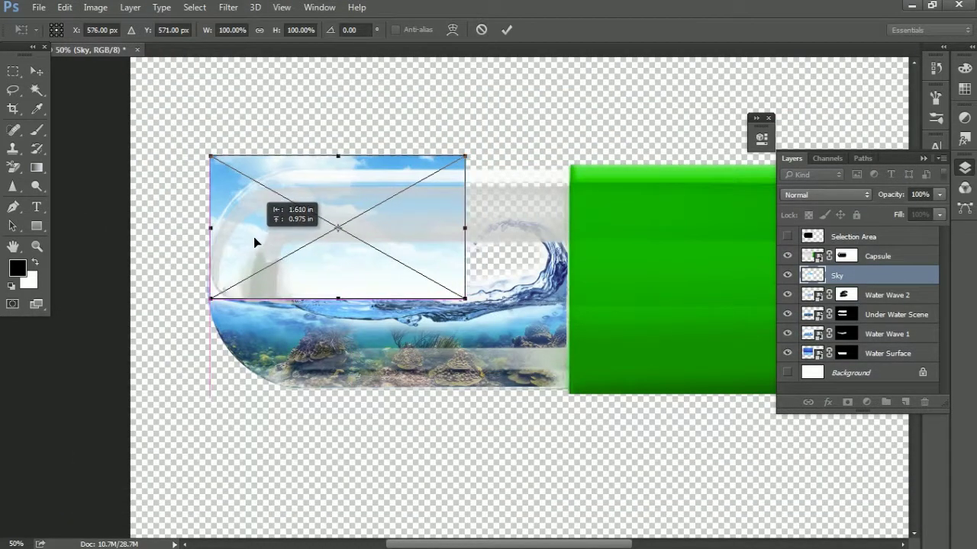
{"action": "left_click_drag", "start_coordinate": [338, 155], "coordinate": [338, 164]}
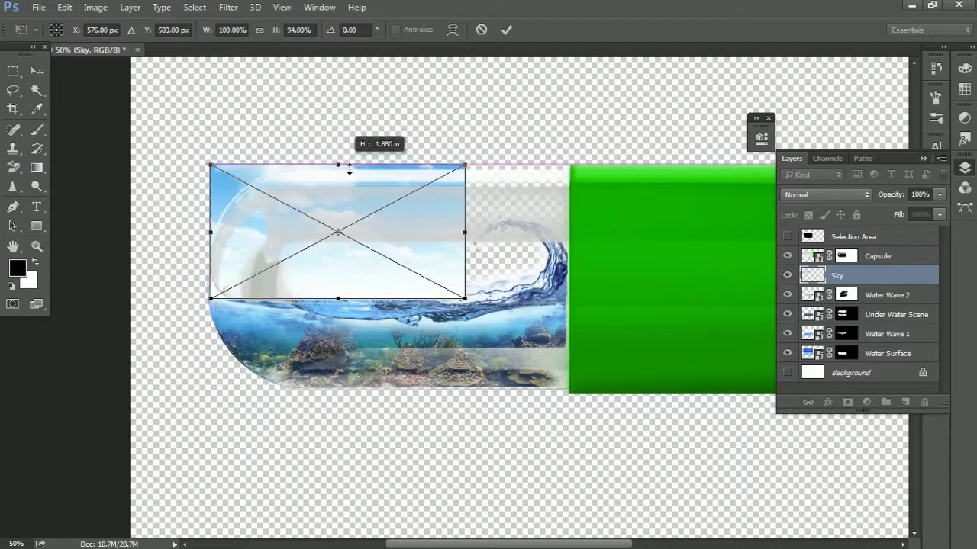
{"action": "left_click_drag", "start_coordinate": [474, 235], "coordinate": [594, 248]}
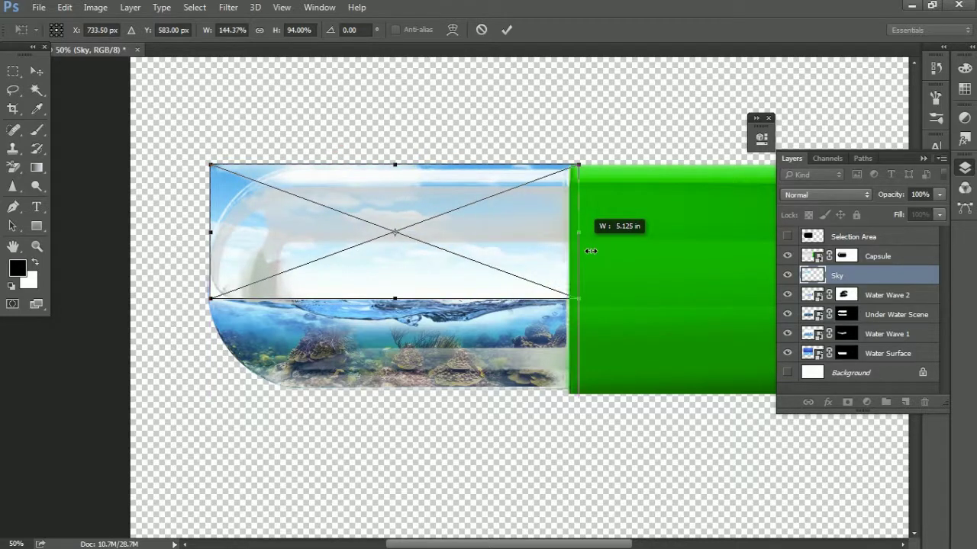
{"action": "key", "text": "Return"}
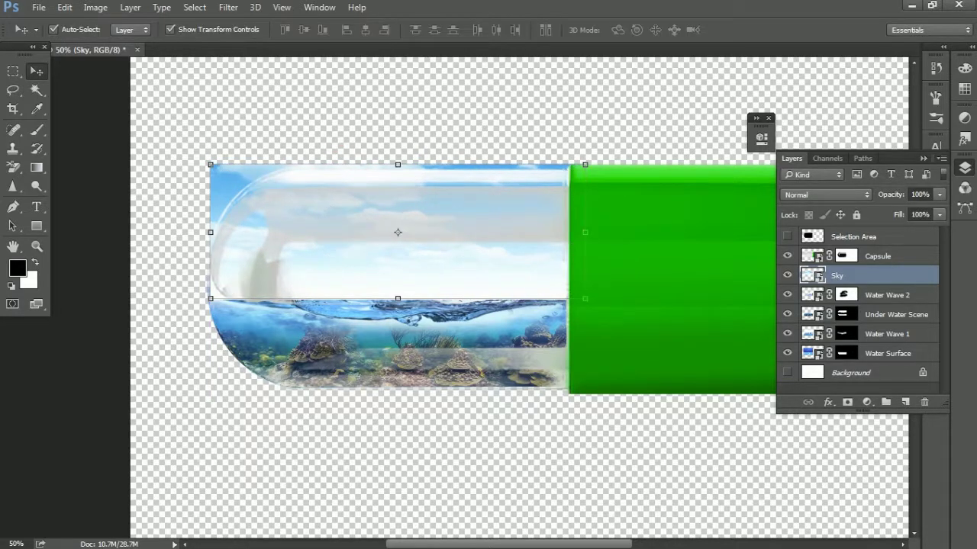
- Mask Sky to the capsule outline, move it below Under Water Scene, and show Capsule again
{"action": "left_click", "coordinate": [812, 236], "text": "ctrl"}
{"action": "left_click", "coordinate": [847, 403]}
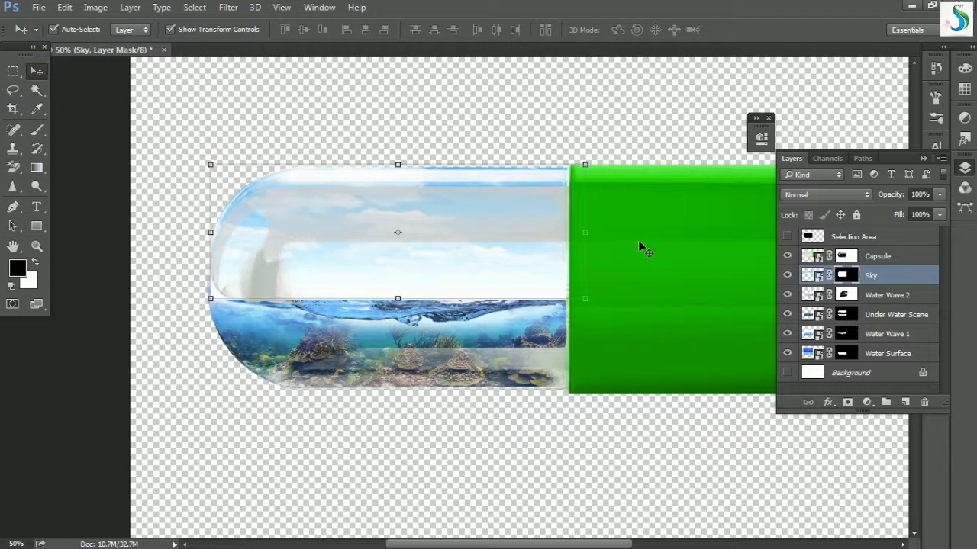
{"action": "key", "text": "ctrl+bracketleft"}
{"action": "key", "text": "ctrl+bracketleft"}
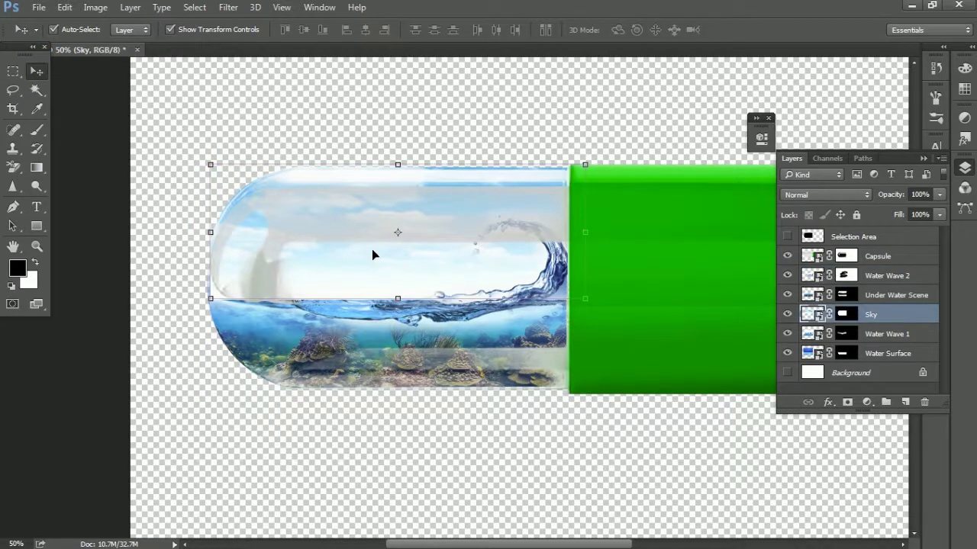
{"action": "left_click", "coordinate": [787, 257]}
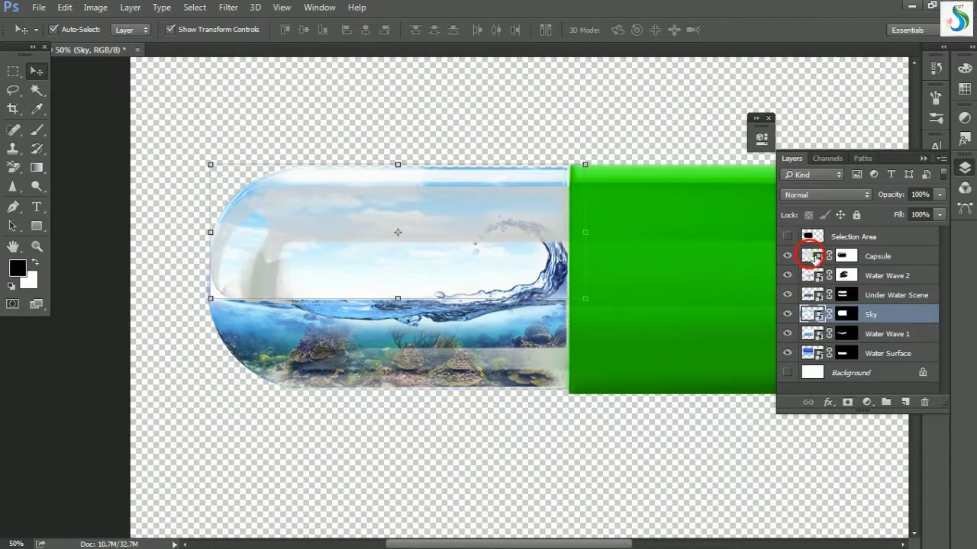
- Paint black on the Capsule layer mask to reveal the coral in the lower capsule
{"action": "left_click", "coordinate": [814, 257]}
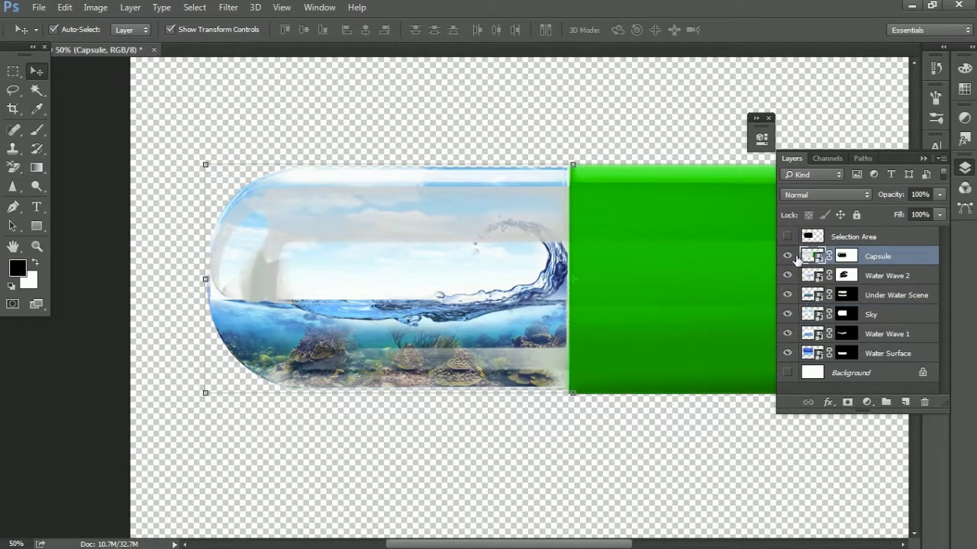
{"action": "left_click", "coordinate": [841, 260]}
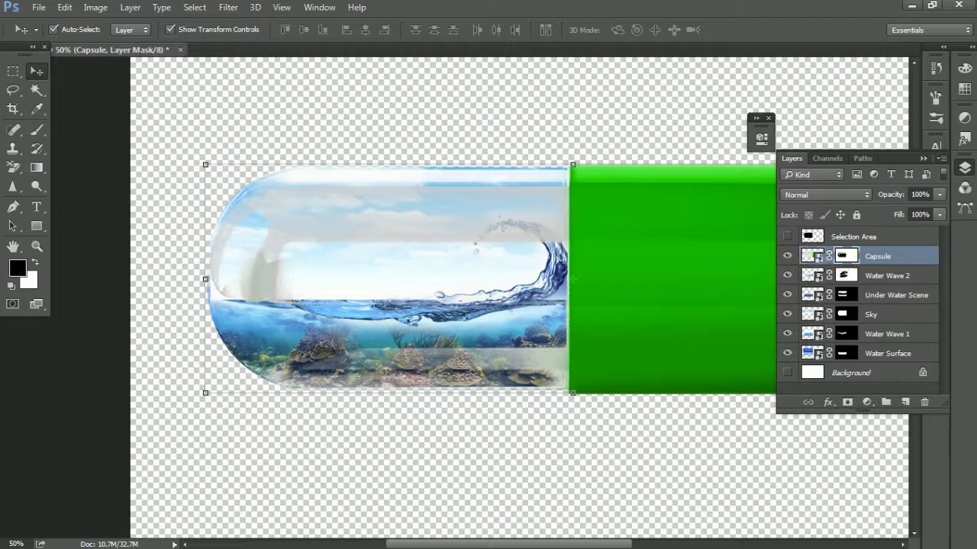
{"action": "left_click", "coordinate": [37, 131]}
{"action": "key", "text": "bracketright"}
{"action": "key", "text": "bracketright"}
{"action": "key", "text": "bracketright"}
{"action": "key", "text": "bracketright"}
{"action": "mouse_move", "coordinate": [355, 351]}
{"action": "left_mouse_down"}
{"action": "mouse_move", "coordinate": [387, 377]}
{"action": "mouse_move", "coordinate": [528, 374]}
{"action": "mouse_move", "coordinate": [505, 370]}
{"action": "mouse_move", "coordinate": [567, 359]}
{"action": "mouse_move", "coordinate": [504, 374]}
{"action": "left_mouse_up"}
{"action": "key", "text": "ctrl+z"}
{"action": "key", "text": "bracketleft"}
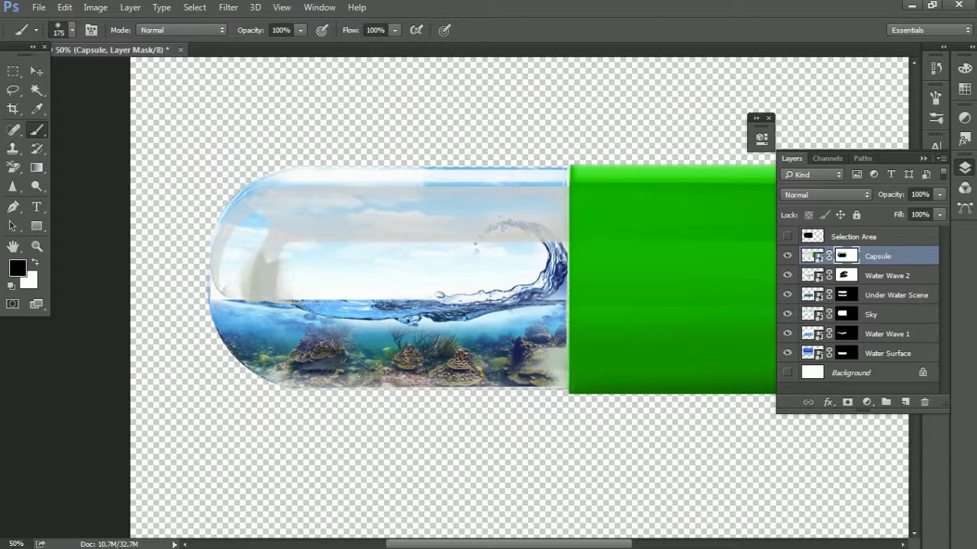
{"action": "mouse_move", "coordinate": [552, 359]}
{"action": "left_mouse_down"}
{"action": "mouse_move", "coordinate": [562, 385]}
{"action": "mouse_move", "coordinate": [471, 378]}
{"action": "left_mouse_up"}
- Lower brush opacity and paint out the grey vertical streak and the wave at the right
{"action": "key", "text": "bracketright"}
{"action": "key", "text": "bracketright"}
{"action": "left_click", "coordinate": [394, 30]}
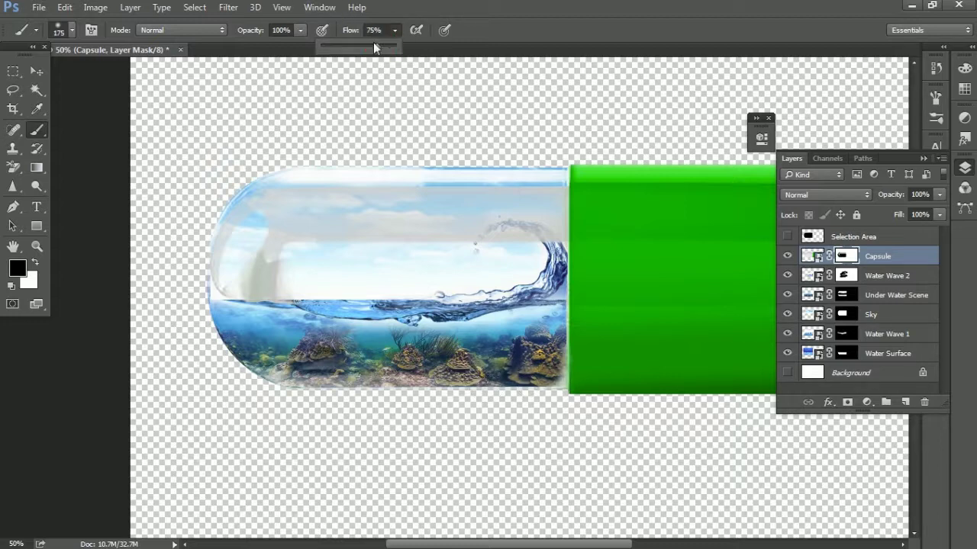
{"action": "key", "text": "bracketright"}
{"action": "key", "text": "bracketright"}
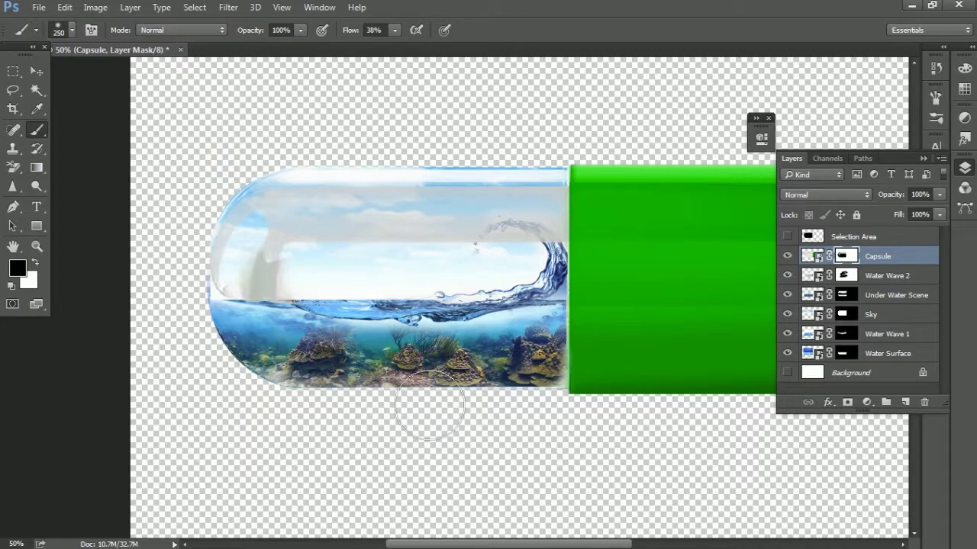
{"action": "left_click_drag", "start_coordinate": [286, 327], "coordinate": [305, 252]}
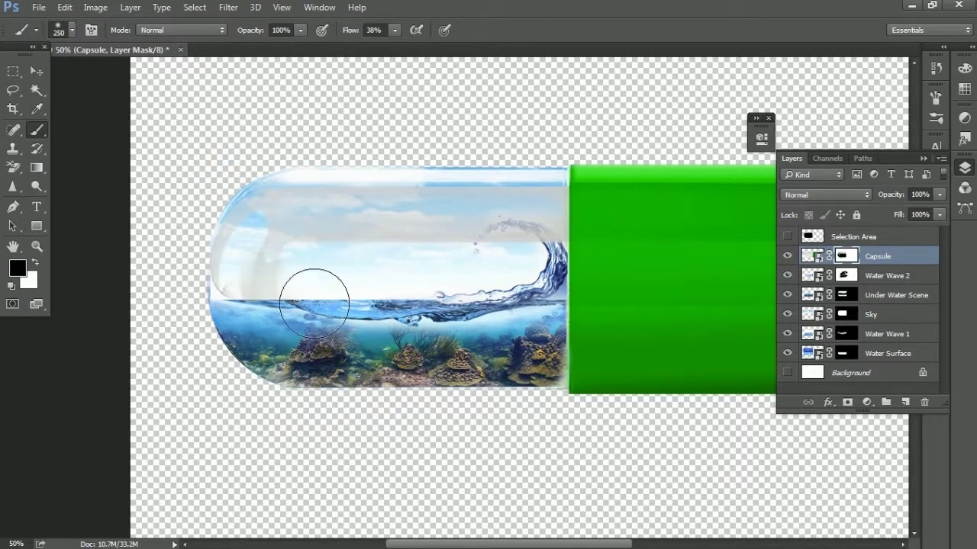
{"action": "key", "text": "bracketleft"}
- Set the brush to 100, try softening the sky band (undone), then hide Capsule to compare
{"action": "key", "text": "bracketleft"}
{"action": "key", "text": "bracketleft"}
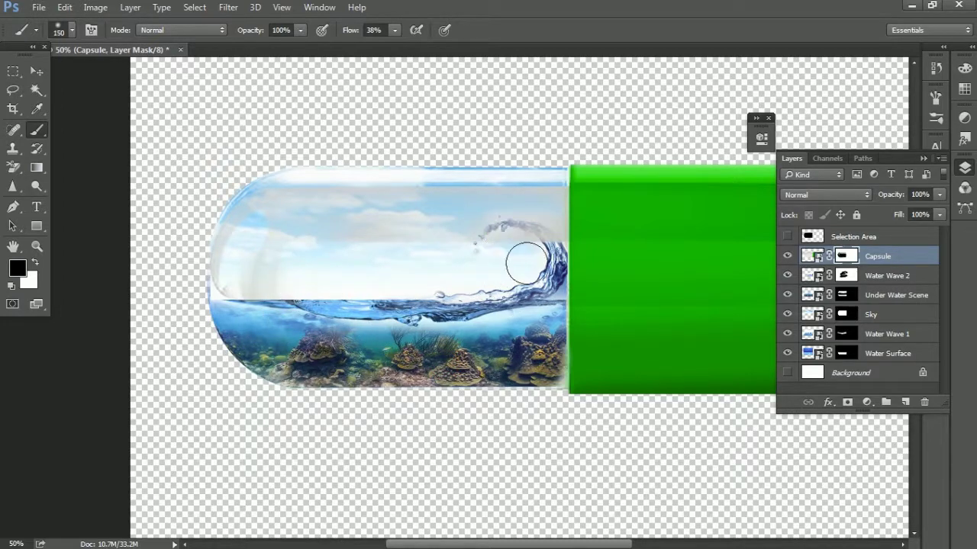
{"action": "mouse_move", "coordinate": [548, 259]}
{"action": "left_mouse_down"}
{"action": "mouse_move", "coordinate": [554, 275]}
{"action": "mouse_move", "coordinate": [557, 263]}
{"action": "left_mouse_up"}
{"action": "key", "text": "bracketleft"}
{"action": "key", "text": "bracketleft"}
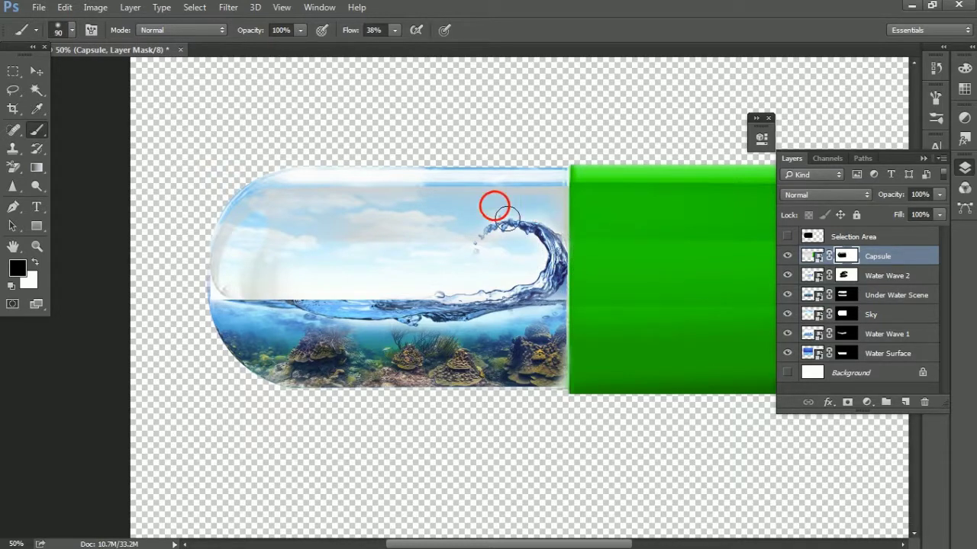
{"action": "key", "text": "bracketright"}
{"action": "key", "text": "bracketright"}
{"action": "key", "text": "bracketright"}
{"action": "key", "text": "bracketleft"}
{"action": "key", "text": "bracketleft"}
{"action": "key", "text": "bracketleft"}
{"action": "key", "text": "bracketleft"}
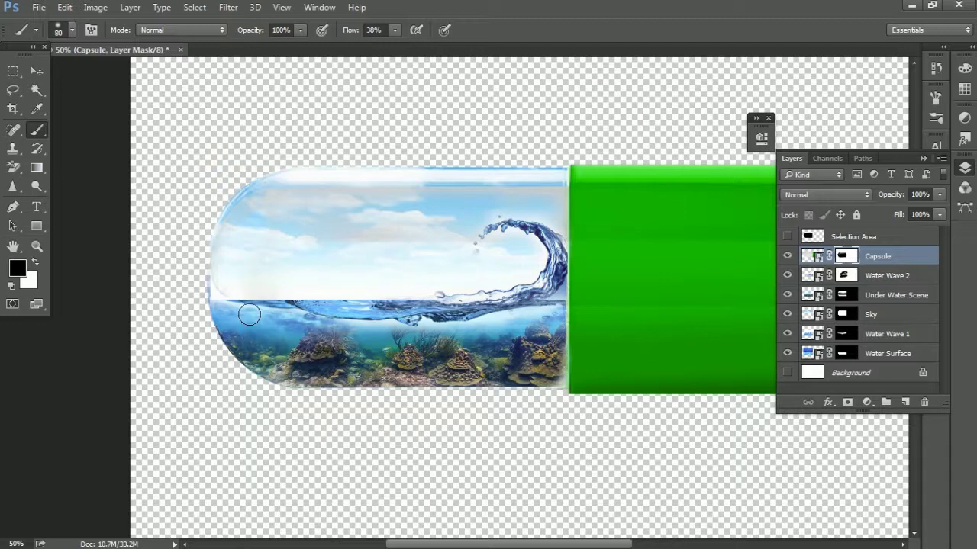
{"action": "key", "text": "bracketright"}
{"action": "mouse_move", "coordinate": [529, 200]}
{"action": "left_mouse_down"}
{"action": "mouse_move", "coordinate": [433, 200]}
{"action": "mouse_move", "coordinate": [571, 203]}
{"action": "left_mouse_up"}
{"action": "key", "text": "ctrl+z"}
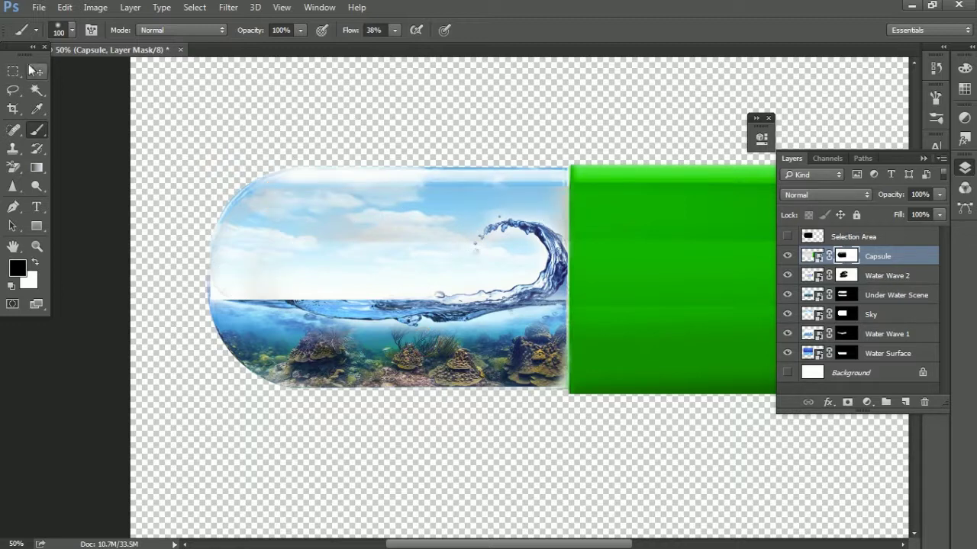
{"action": "left_click", "coordinate": [32, 71]}
{"action": "left_click", "coordinate": [788, 256]}
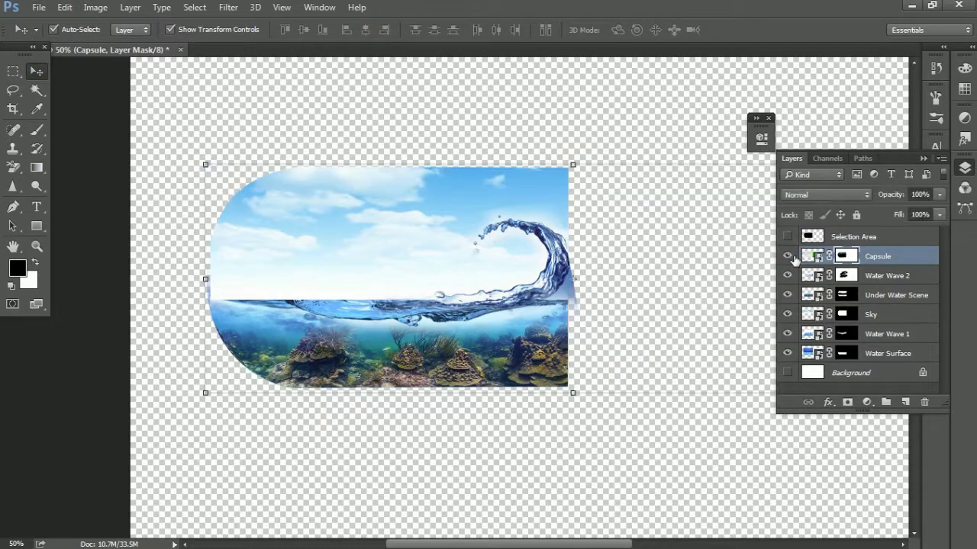
- Show Capsule, toggle Water Wave 2 to compare, and brush its layer mask
{"action": "left_click", "coordinate": [787, 256]}
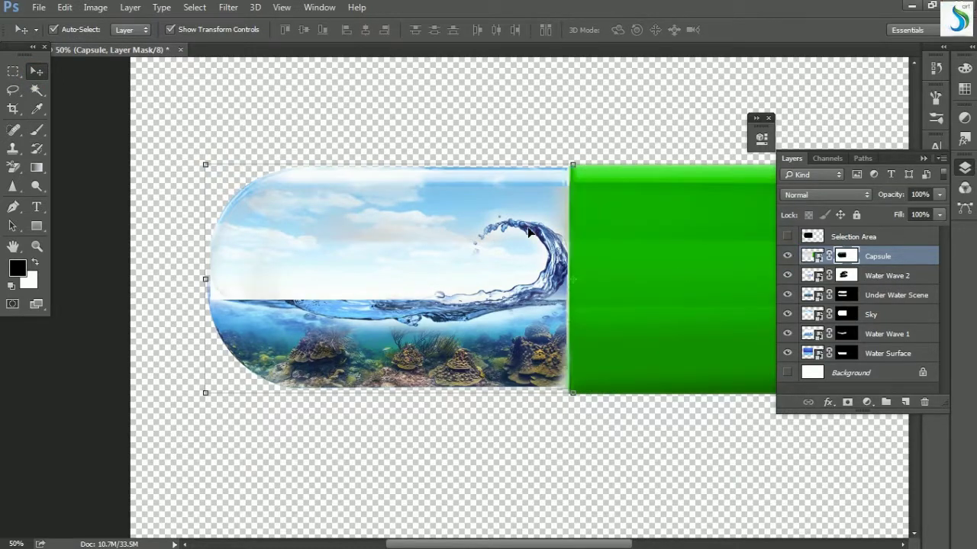
{"action": "scroll", "coordinate": [528, 232], "scroll_direction": "up", "scroll_amount": 1, "text": "alt"}
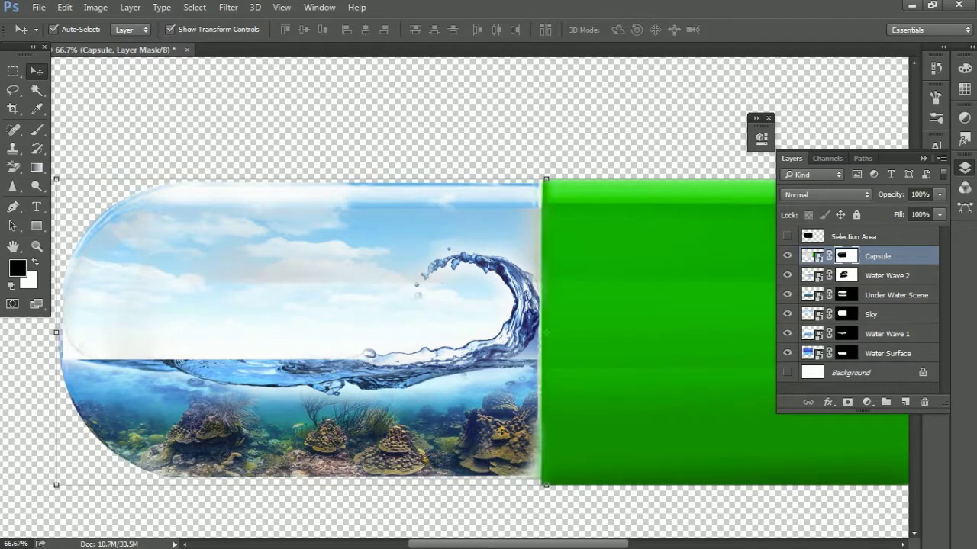
{"action": "left_click", "coordinate": [786, 275]}
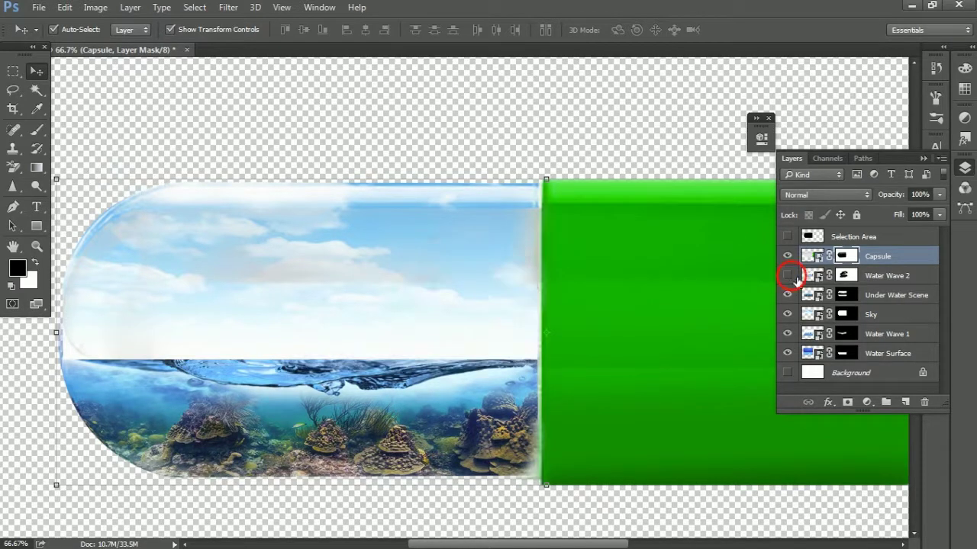
{"action": "left_click", "coordinate": [787, 276]}
{"action": "left_click", "coordinate": [787, 275]}
{"action": "left_click", "coordinate": [794, 276]}
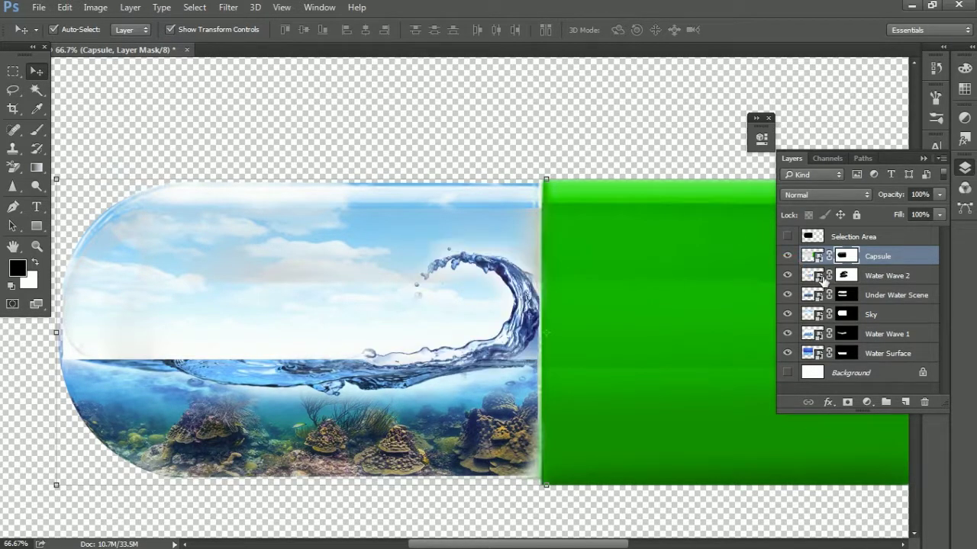
{"action": "left_click", "coordinate": [885, 276]}
{"action": "left_click", "coordinate": [38, 132]}
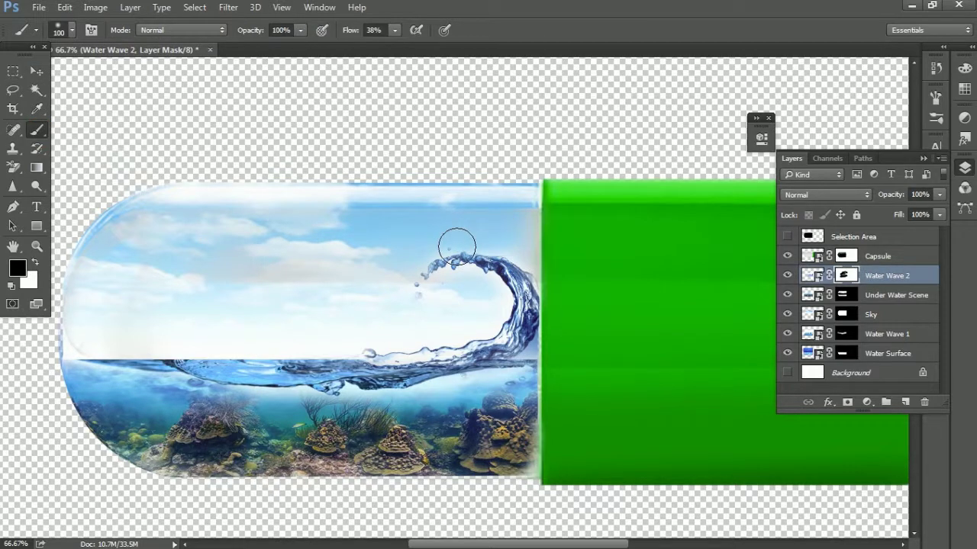
{"action": "left_click", "coordinate": [37, 71]}
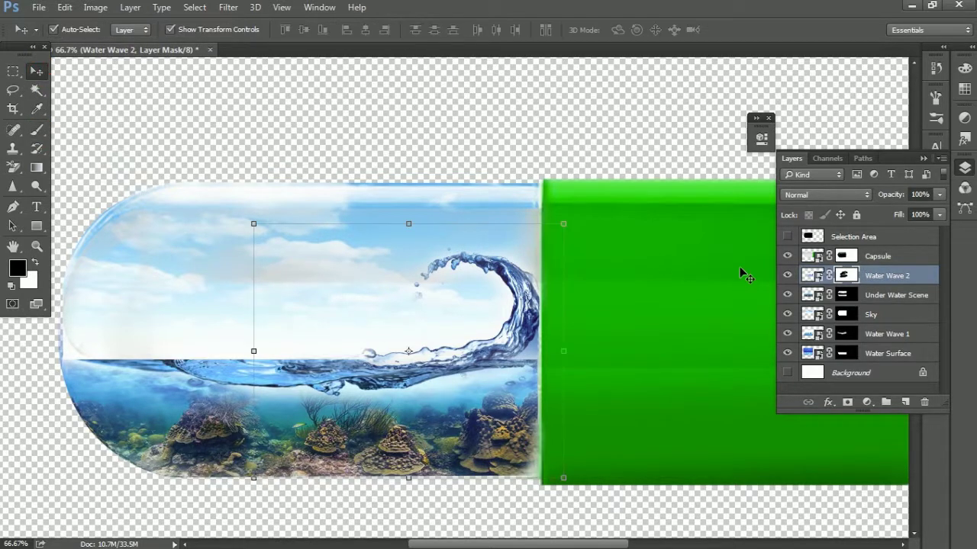
- Touch up the Capsule mask along the seam between the clear half and green cap
{"action": "left_click", "coordinate": [847, 256]}
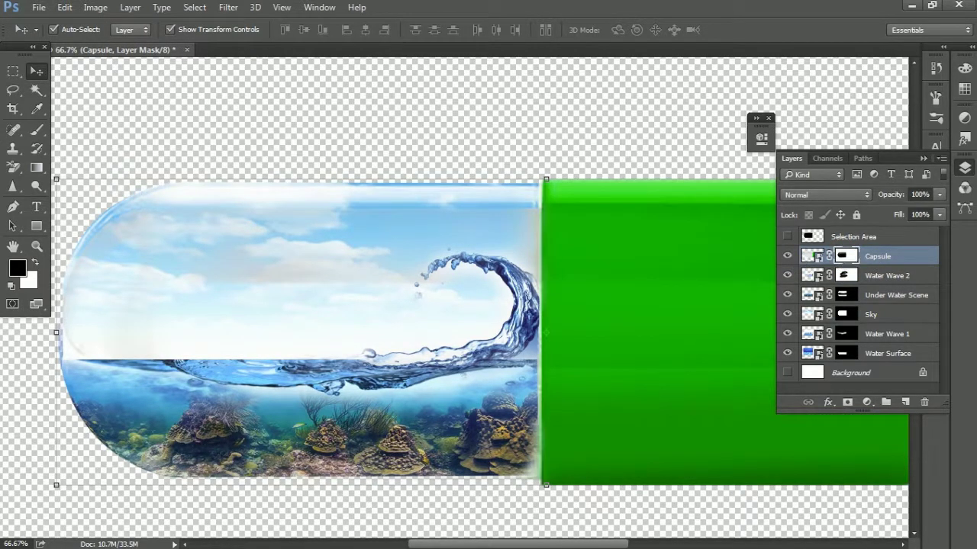
{"action": "left_click", "coordinate": [37, 130]}
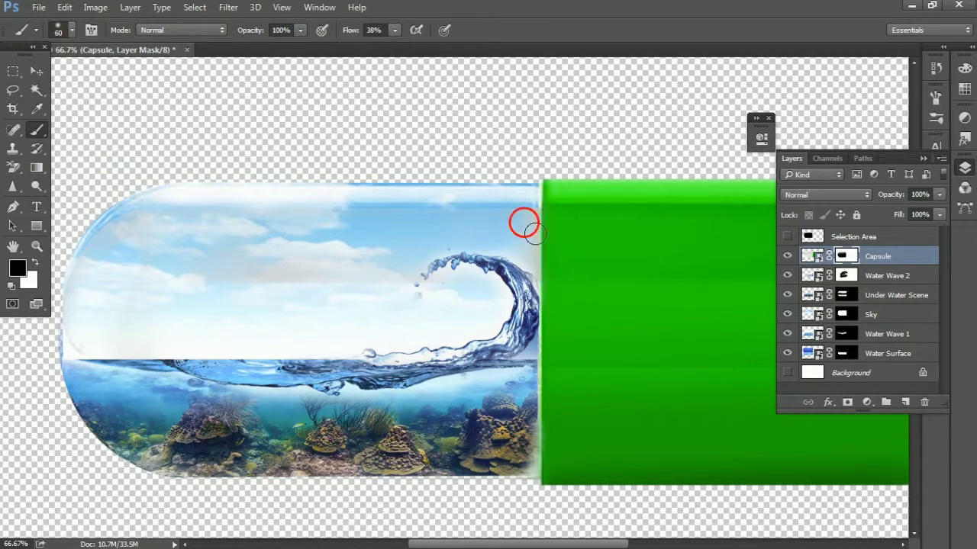
{"action": "key", "text": "ctrl+minus"}
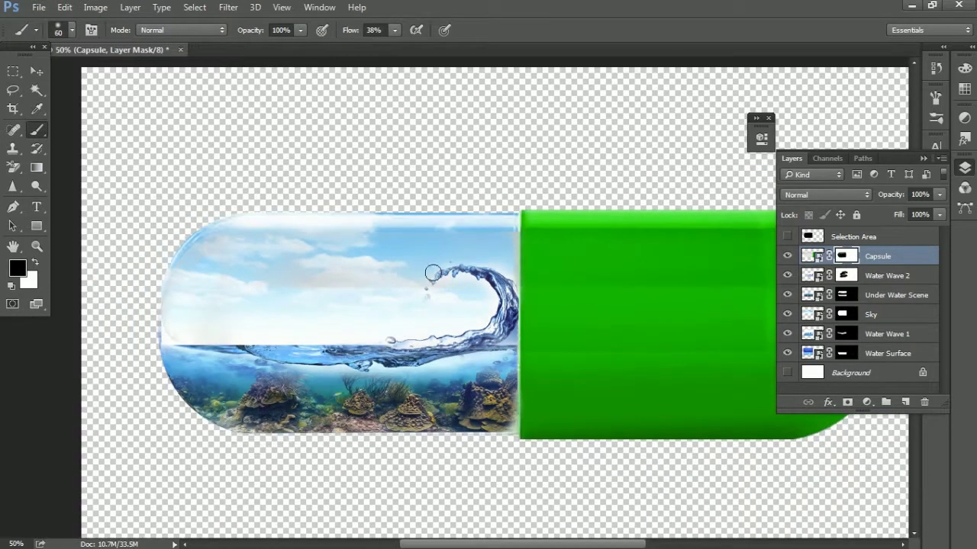
{"action": "left_click", "coordinate": [36, 71]}
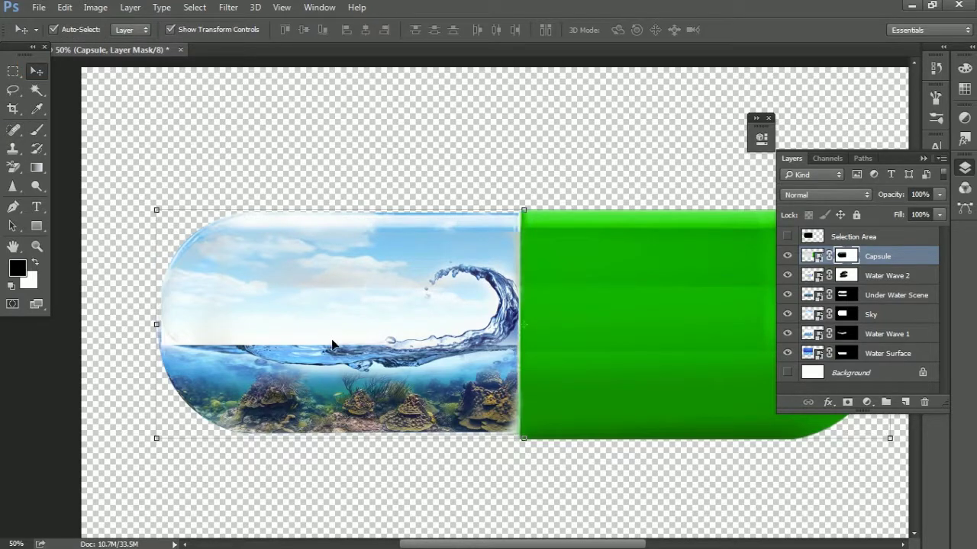
{"action": "key", "text": "alt+Tab"}
{"action": "key", "text": "alt+Tab"}
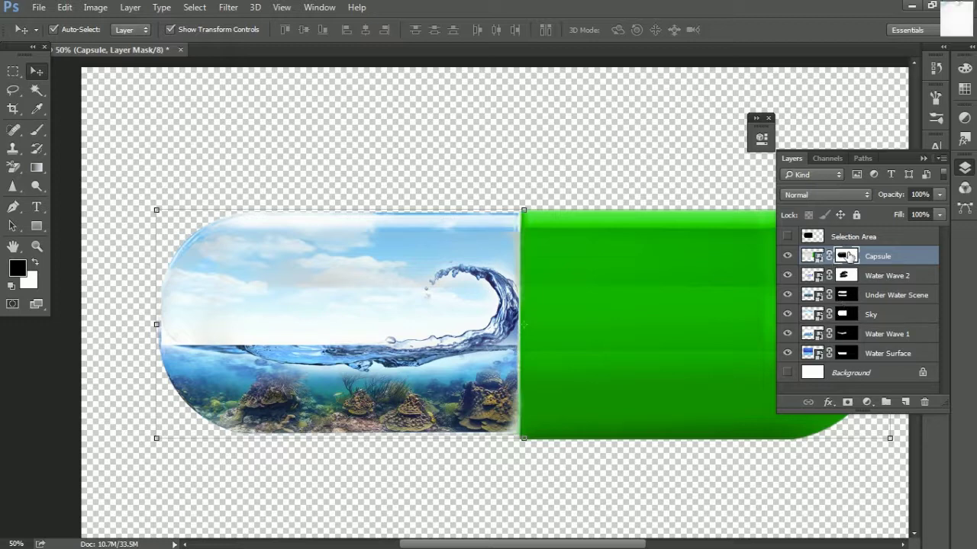
{"action": "left_click", "coordinate": [37, 130]}
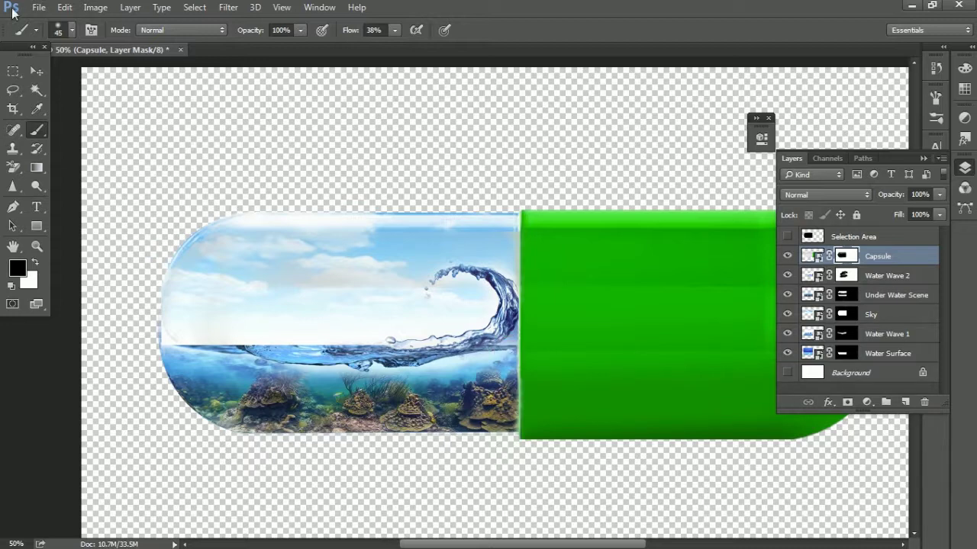
{"action": "left_click", "coordinate": [36, 71]}
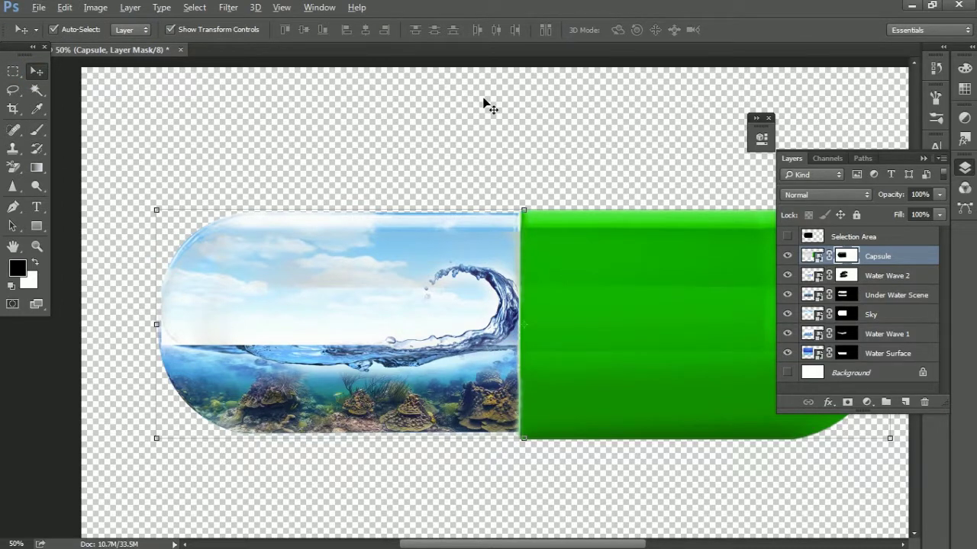
- Drag the Ship image into the document, accept Camera Raw, scale it to about 41% and commit
{"action": "key", "text": "alt+Tab"}
{"action": "left_click", "coordinate": [288, 208]}
{"action": "left_click_drag", "start_coordinate": [305, 202], "coordinate": [525, 324]}
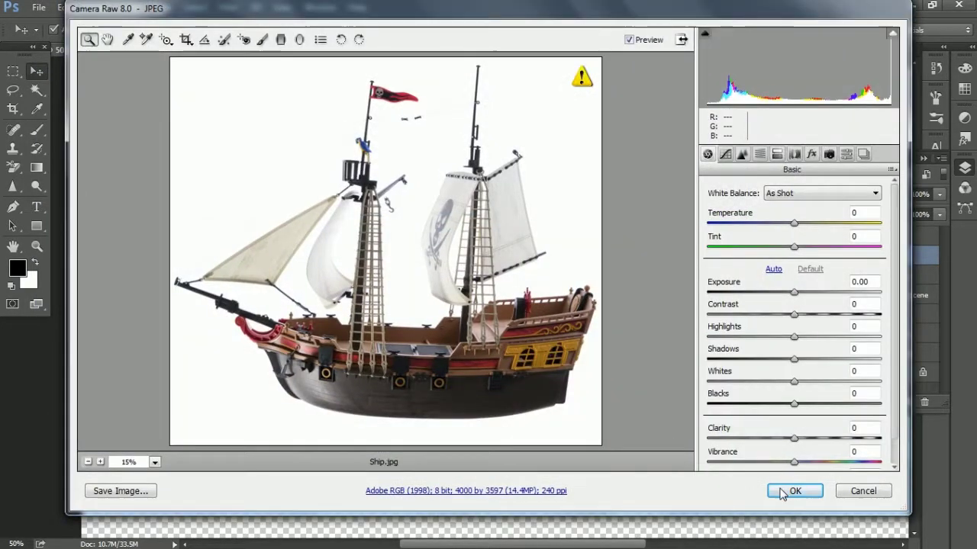
{"action": "left_click", "coordinate": [782, 495]}
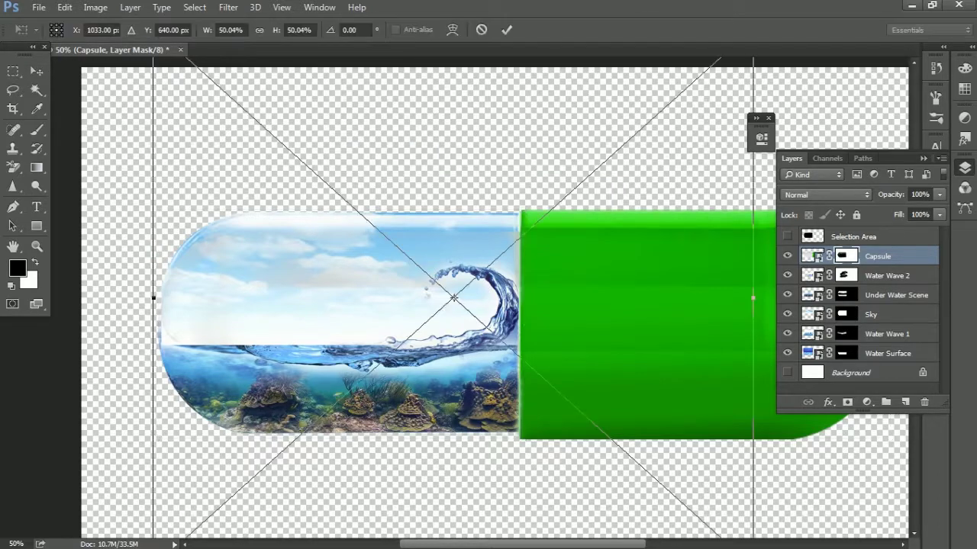
{"action": "key", "text": "ctrl+minus"}
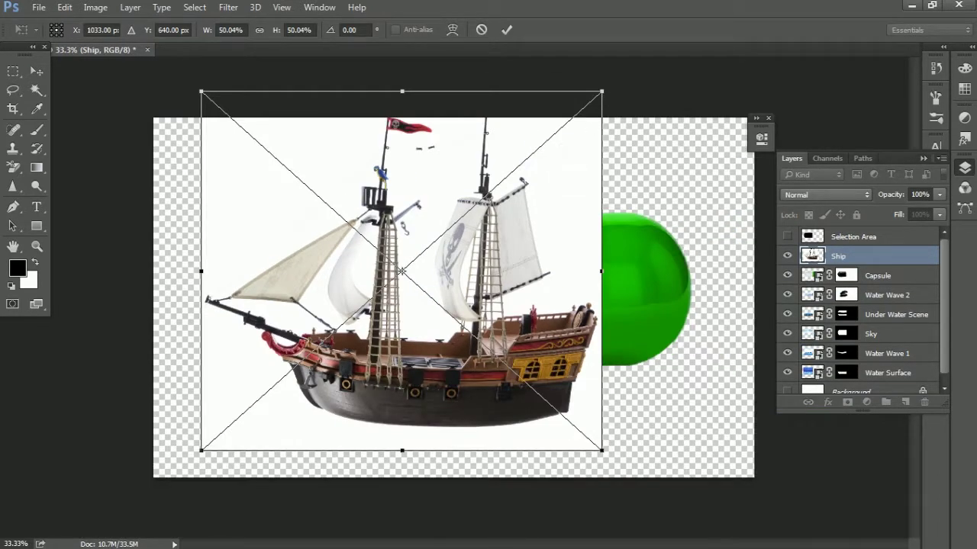
{"action": "left_click_drag", "start_coordinate": [607, 99], "coordinate": [577, 126]}
{"action": "left_click_drag", "start_coordinate": [470, 270], "coordinate": [479, 297]}
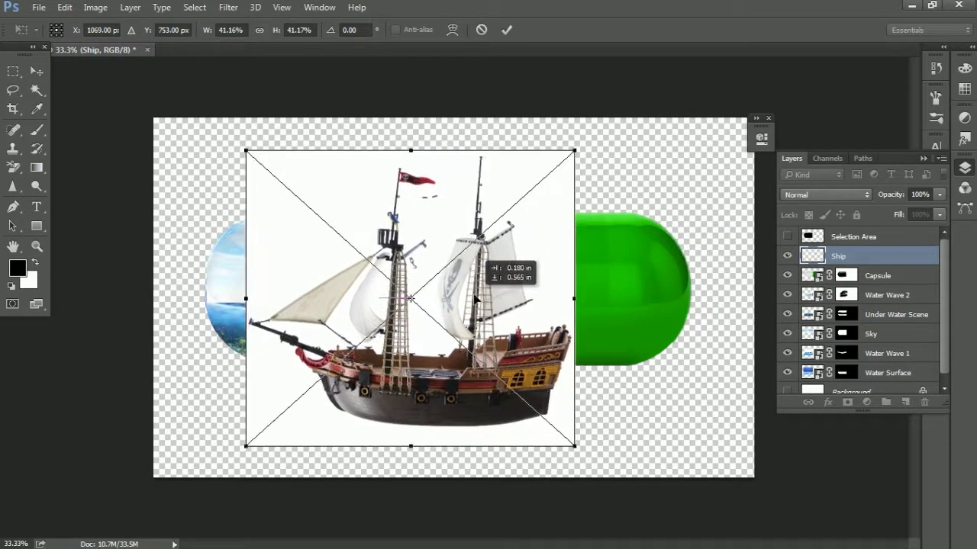
{"action": "key", "text": "Return"}
{"action": "key", "text": "ctrl+plus"}
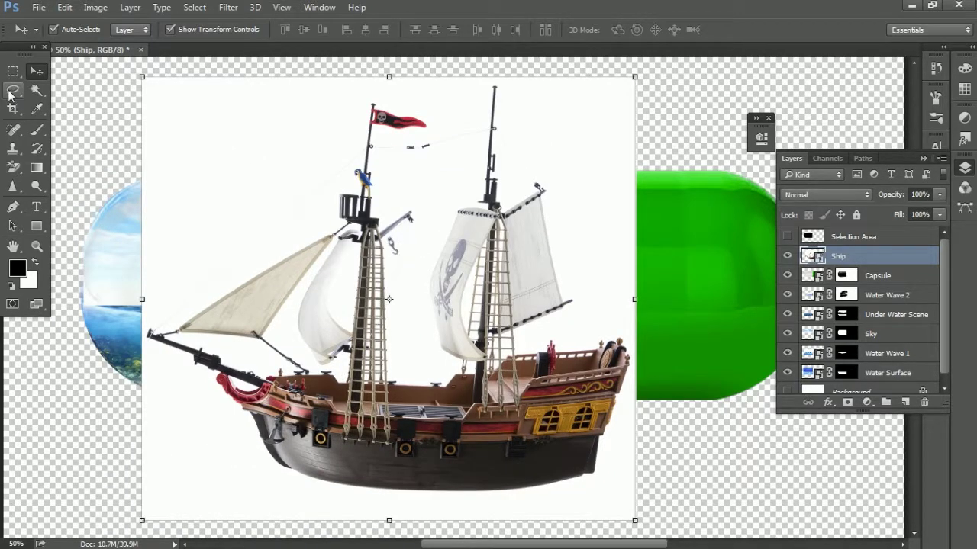
- Magic-wand the ship's white background at tolerance 10, adding the pockets between sails and beside the mast
{"action": "key", "text": "w"}
{"action": "left_click", "coordinate": [191, 133]}
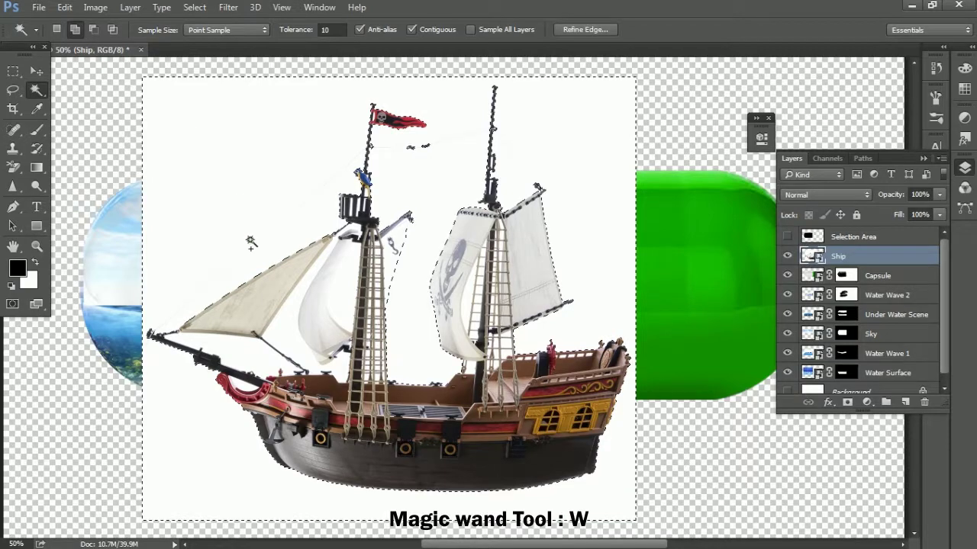
{"action": "double_click", "coordinate": [327, 29]}
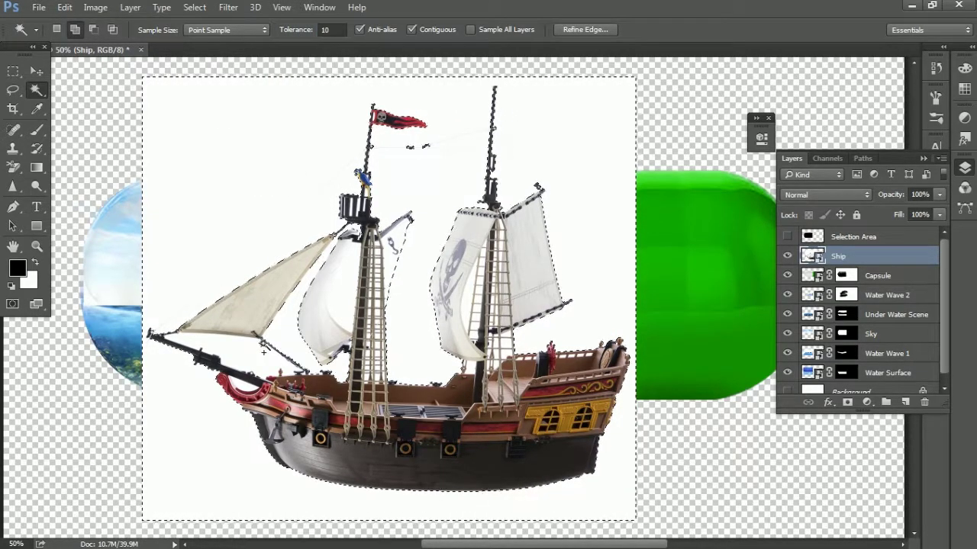
{"action": "left_click", "coordinate": [268, 347], "text": "shift"}
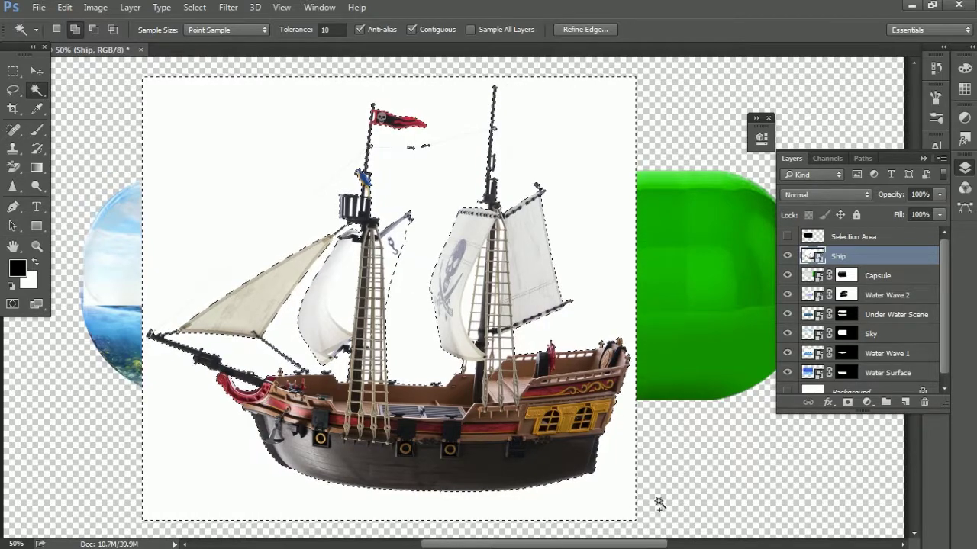
{"action": "key", "text": "ctrl+plus"}
{"action": "key", "text": "ctrl+plus"}
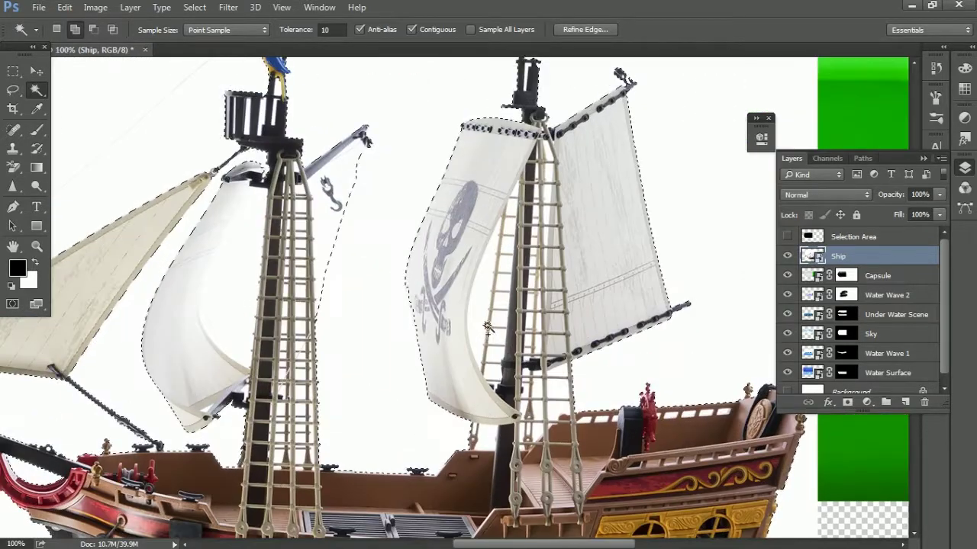
{"action": "key", "text": "ctrl+plus"}
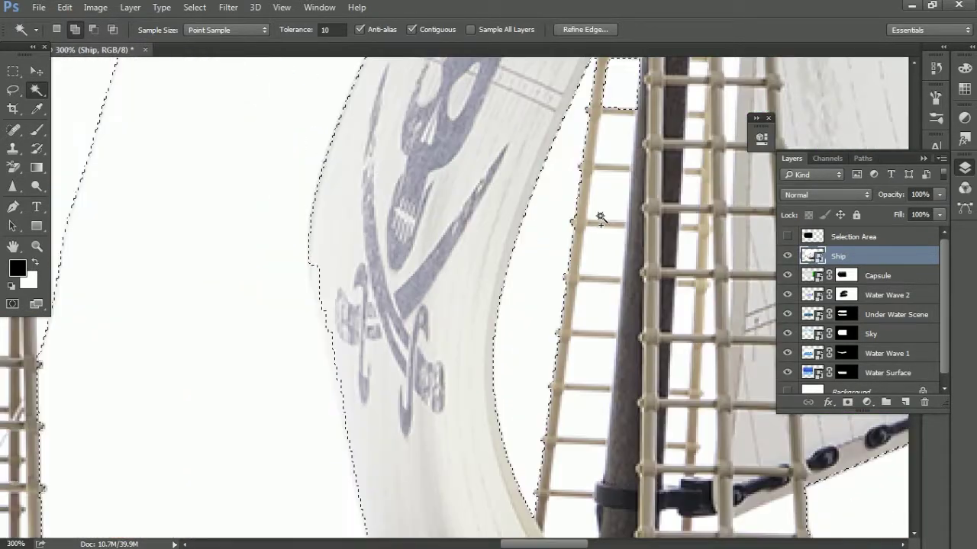
{"action": "key", "text": "ctrl+plus"}
{"action": "left_click", "coordinate": [442, 131]}
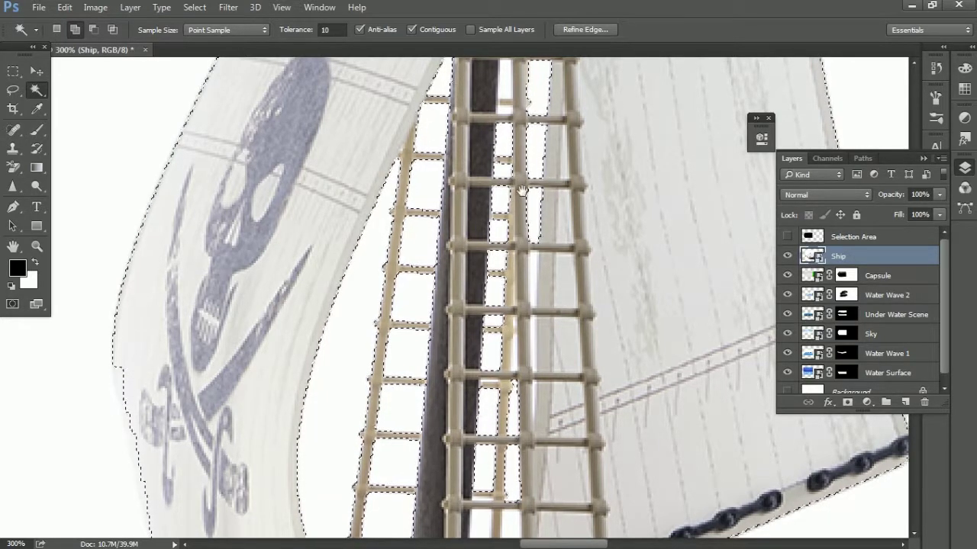
- Add the white gaps between the ladder rungs to the selection, panning across the rigging
{"action": "left_click_drag", "start_coordinate": [519, 200], "coordinate": [521, 291]}
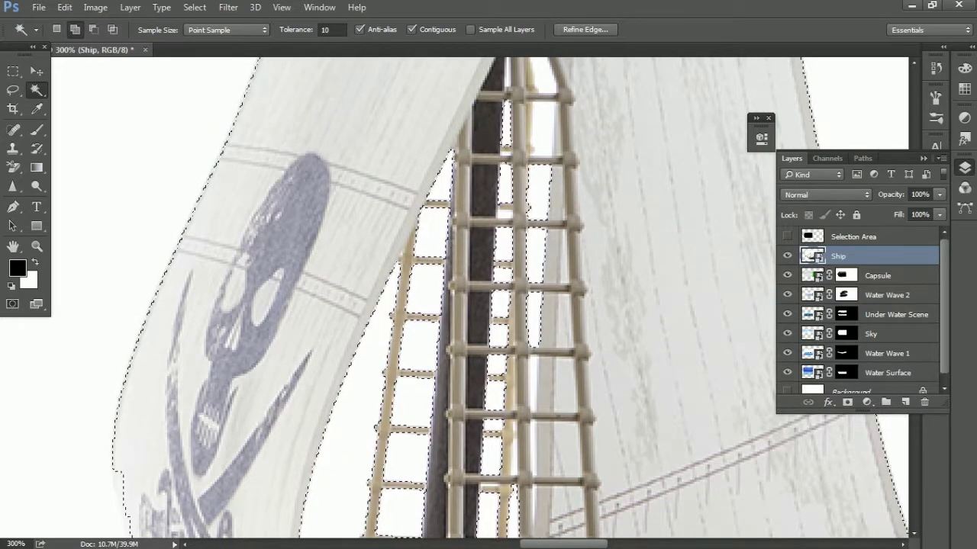
{"action": "mouse_move", "coordinate": [546, 113]}
{"action": "left_mouse_down"}
{"action": "mouse_move", "coordinate": [447, 425]}
{"action": "mouse_move", "coordinate": [449, 280]}
{"action": "left_mouse_up"}
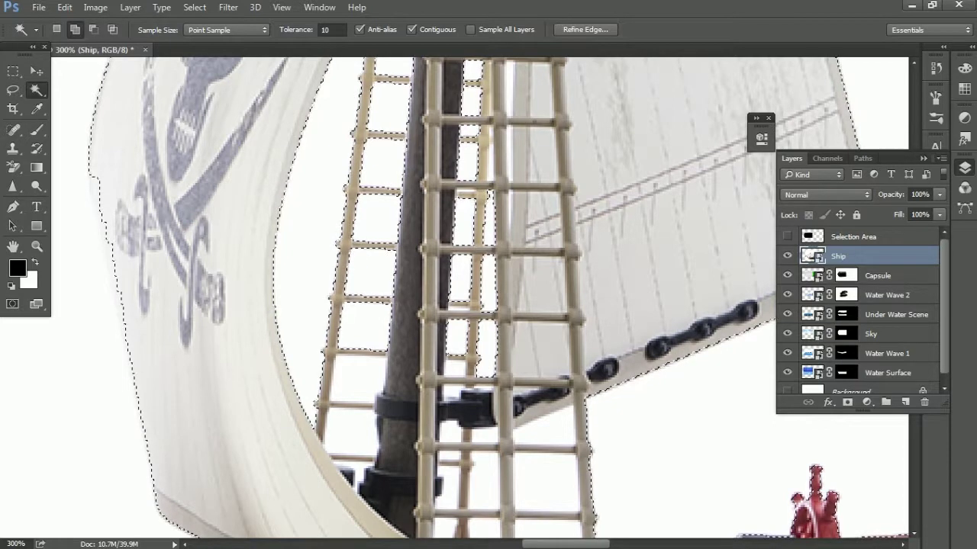
{"action": "left_click", "coordinate": [477, 486]}
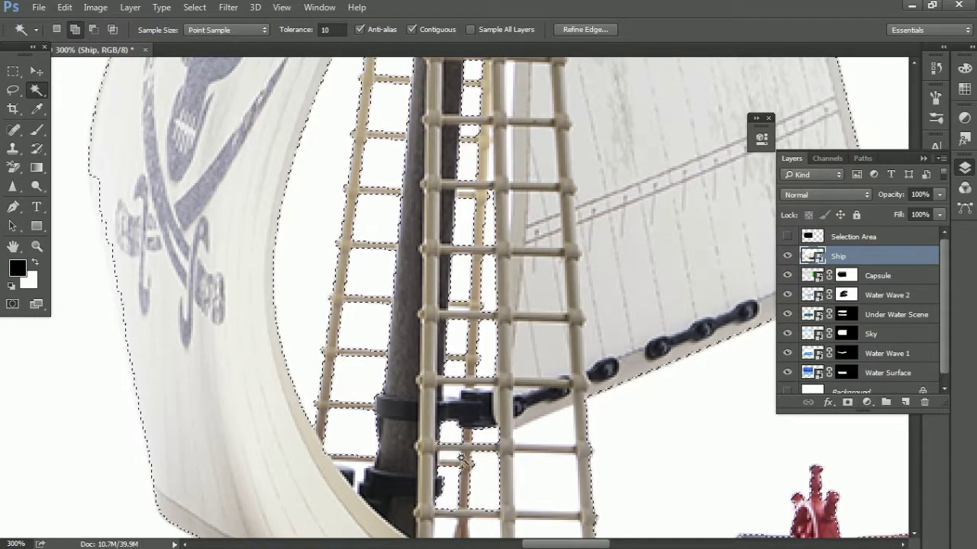
{"action": "scroll", "coordinate": [534, 396], "scroll_direction": "down", "scroll_amount": 5}
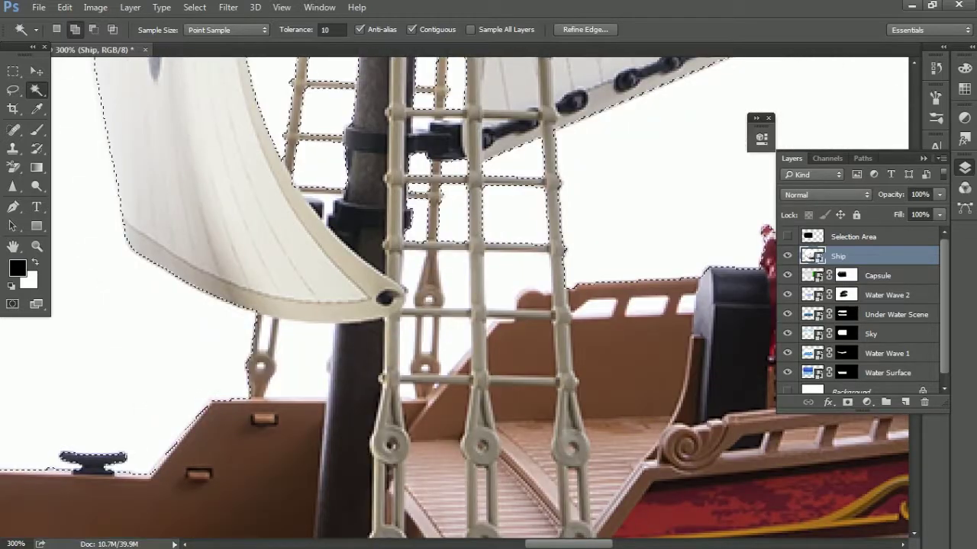
{"action": "left_click", "coordinate": [459, 348]}
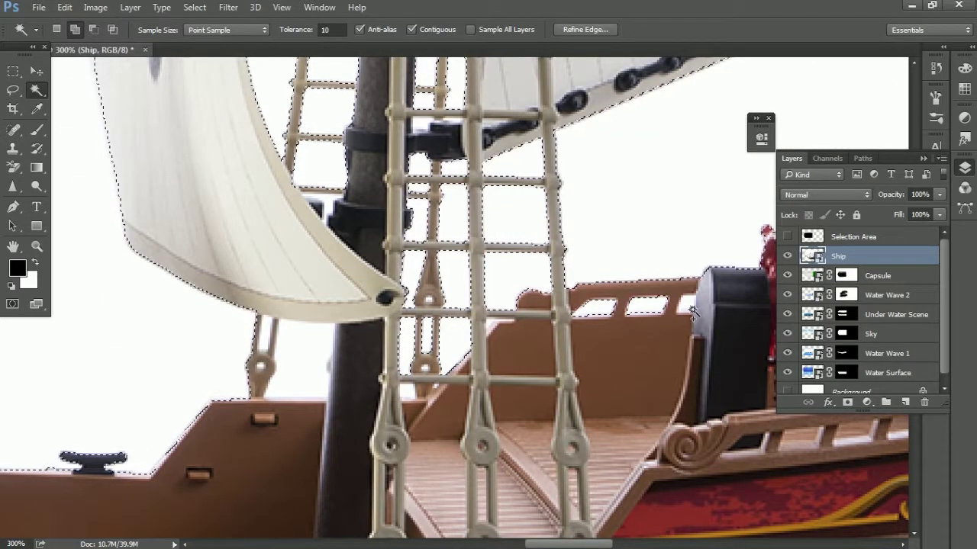
{"action": "left_click_drag", "start_coordinate": [228, 390], "coordinate": [435, 359]}
{"action": "key", "text": "ctrl+d"}
{"action": "scroll", "coordinate": [509, 303], "scroll_direction": "up", "scroll_amount": 2}
{"action": "scroll", "coordinate": [514, 316], "scroll_direction": "down", "scroll_amount": 2}
{"action": "scroll", "coordinate": [539, 264], "scroll_direction": "left", "scroll_amount": 5}
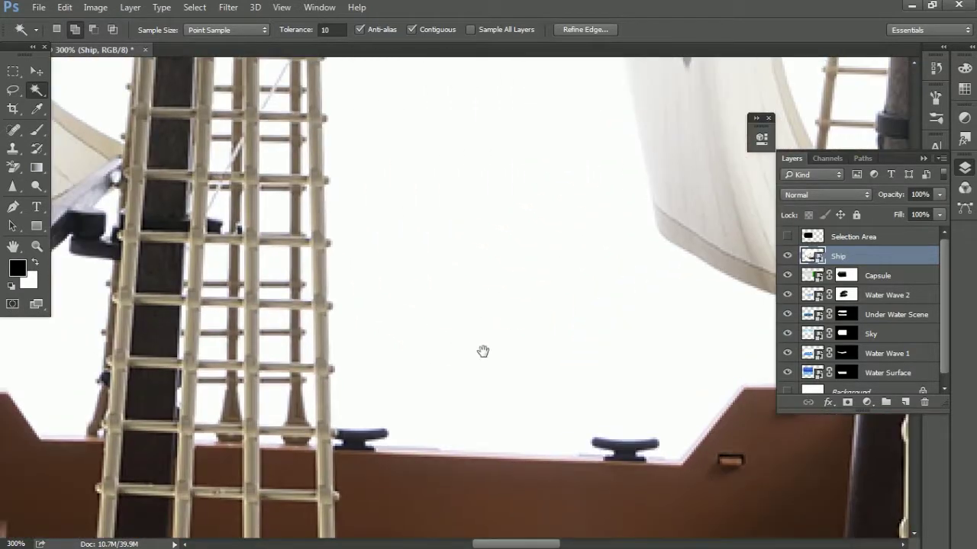
{"action": "scroll", "coordinate": [409, 369], "scroll_direction": "down", "scroll_amount": 3}
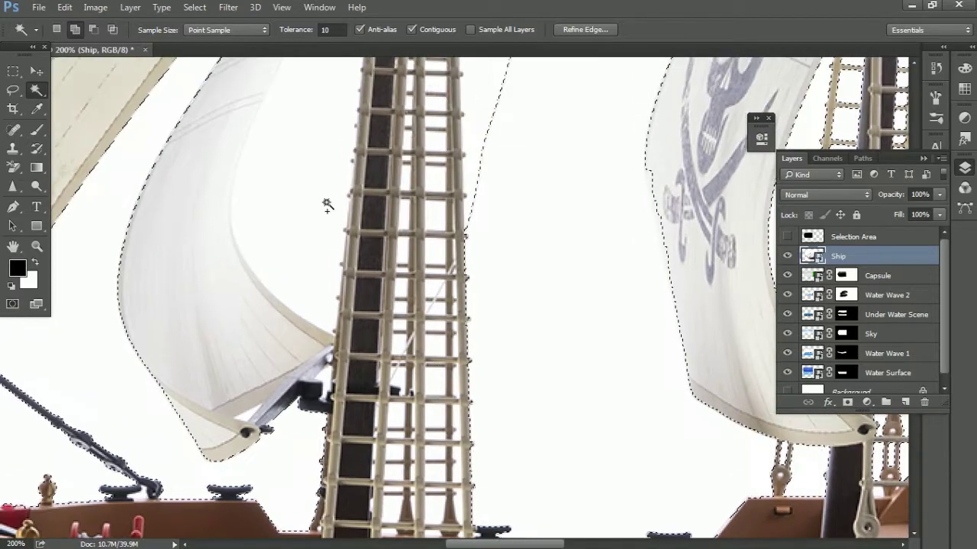
{"action": "scroll", "coordinate": [372, 295], "scroll_direction": "up", "scroll_amount": 2}
{"action": "scroll", "coordinate": [372, 295], "scroll_direction": "up", "scroll_amount": 5}
{"action": "left_click_drag", "start_coordinate": [374, 310], "coordinate": [375, 344]}
{"action": "key", "text": "shift+ctrl+d"}
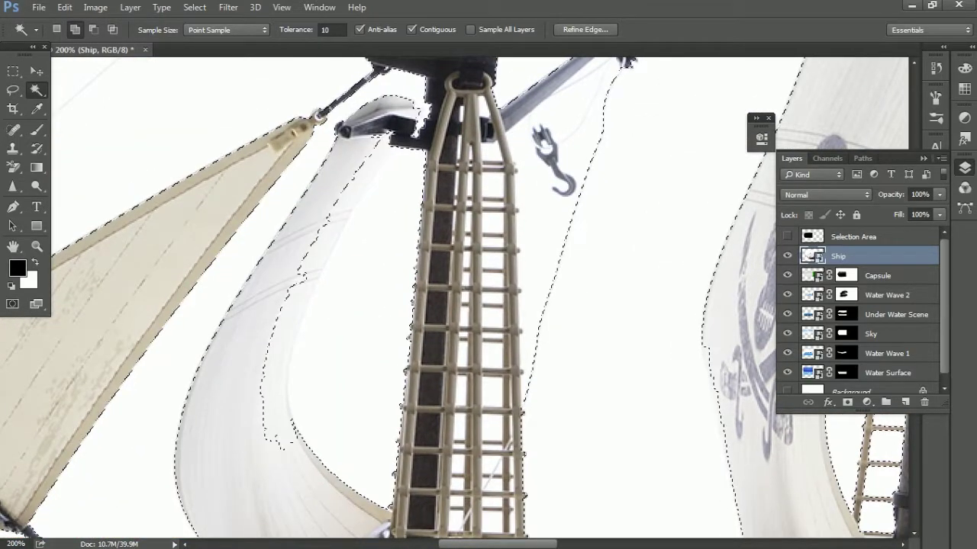
- Correct the selection outline around the upper white sail with the Lasso tool
{"action": "left_click", "coordinate": [13, 90]}
{"action": "mouse_move", "coordinate": [374, 178]}
{"action": "left_mouse_down"}
{"action": "mouse_move", "coordinate": [323, 214]}
{"action": "mouse_move", "coordinate": [389, 145]}
{"action": "left_mouse_up"}
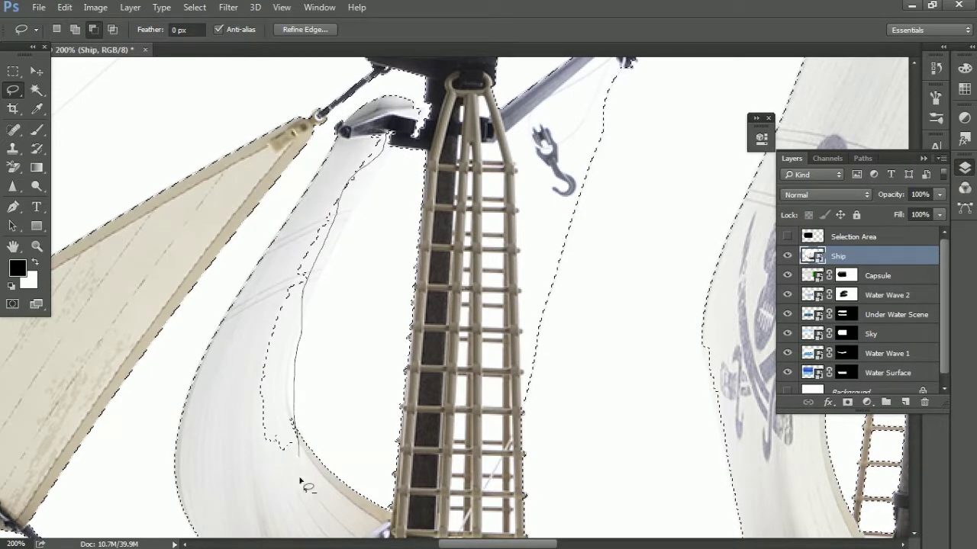
{"action": "left_click_drag", "start_coordinate": [385, 137], "coordinate": [383, 141]}
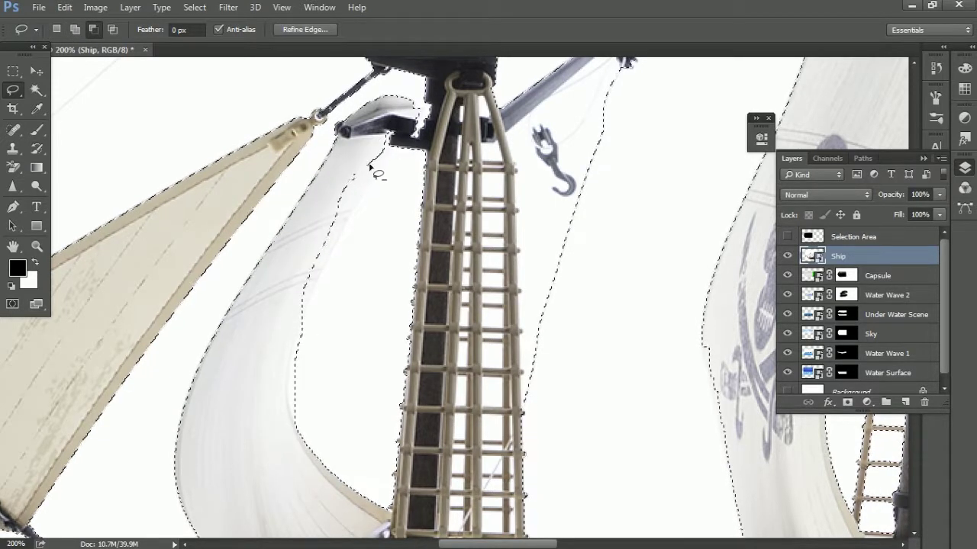
{"action": "left_click_drag", "start_coordinate": [294, 277], "coordinate": [381, 153]}
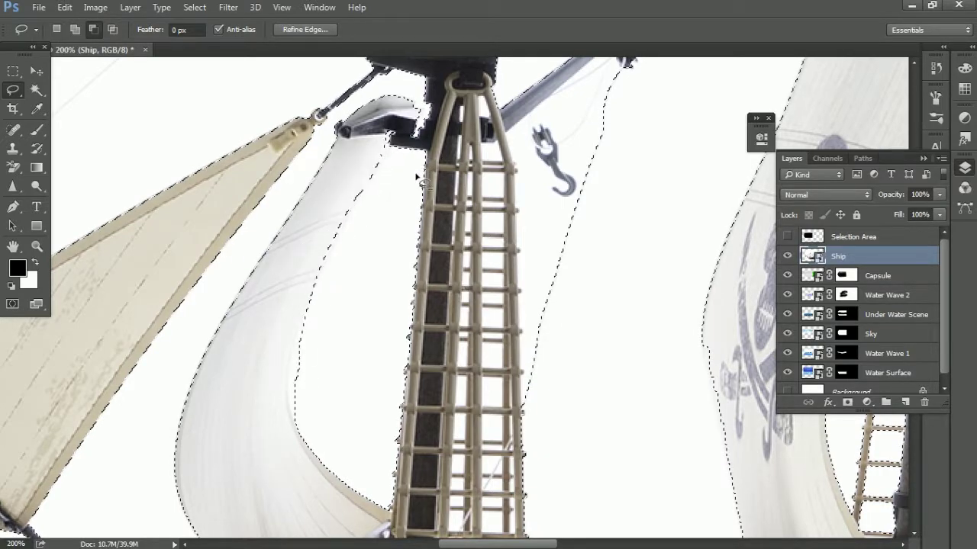
{"action": "scroll", "coordinate": [381, 180], "scroll_direction": "down", "scroll_amount": 1}
{"action": "scroll", "coordinate": [416, 186], "scroll_direction": "down", "scroll_amount": 2}
{"action": "scroll", "coordinate": [489, 206], "scroll_direction": "down", "scroll_amount": 2}
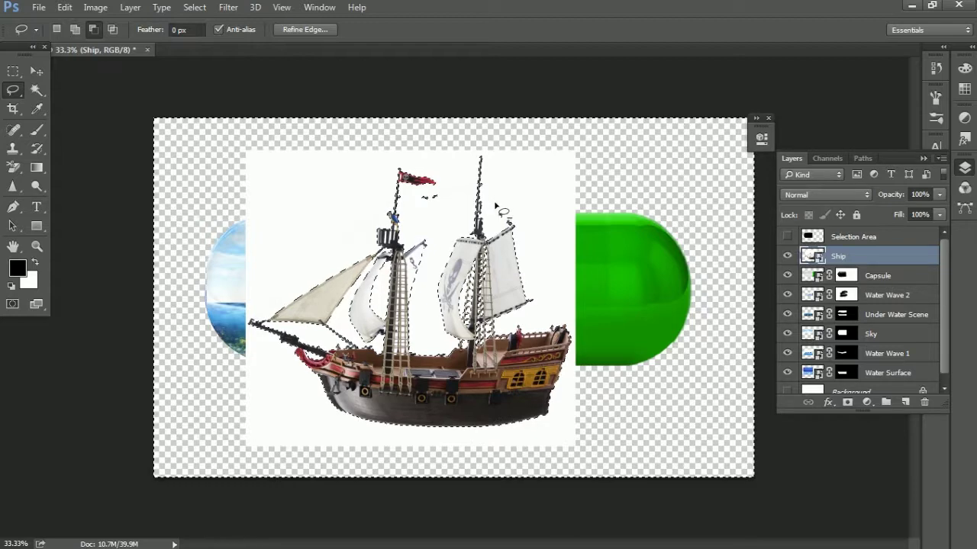
- Invert the selection and add a layer mask hiding Ship's white background
{"action": "key", "text": "Delete"}
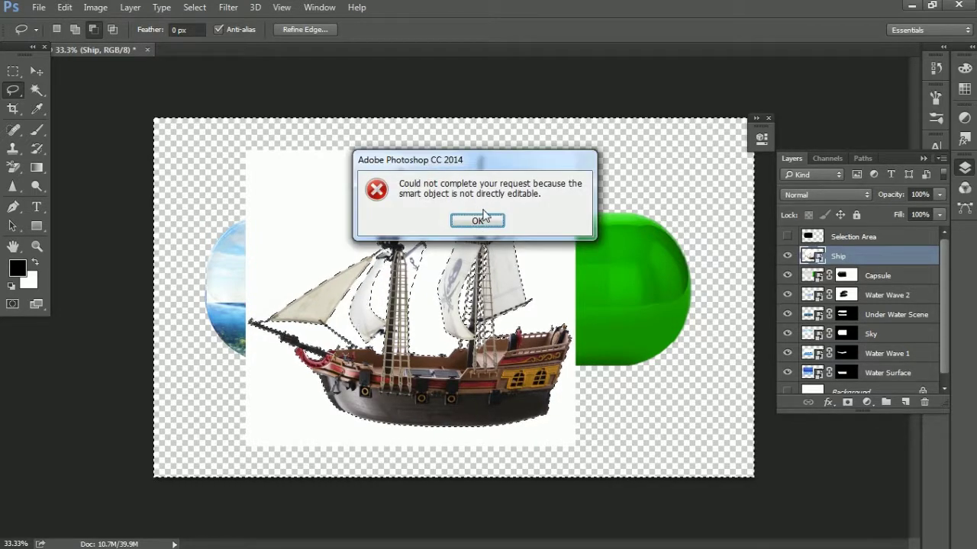
{"action": "left_click", "coordinate": [477, 220]}
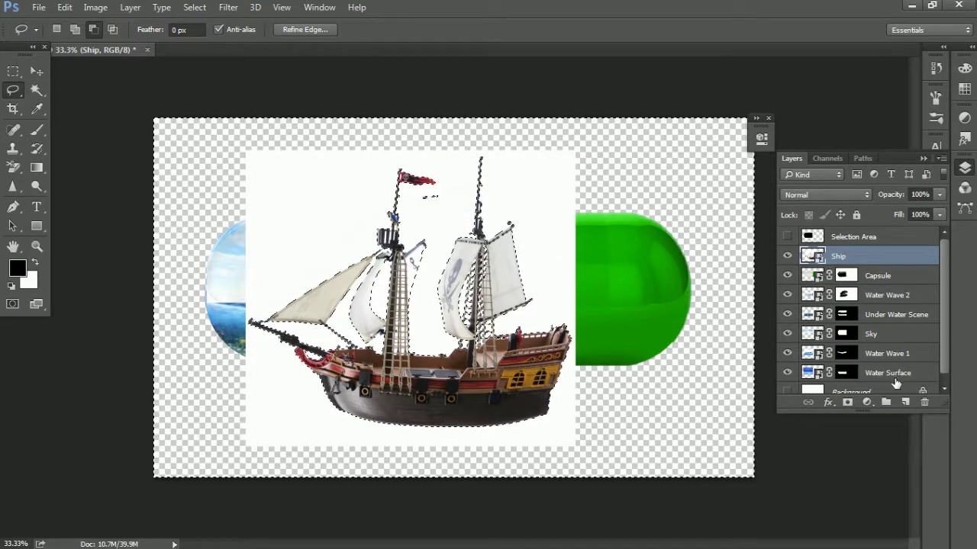
{"action": "left_click", "coordinate": [847, 402], "text": "alt"}
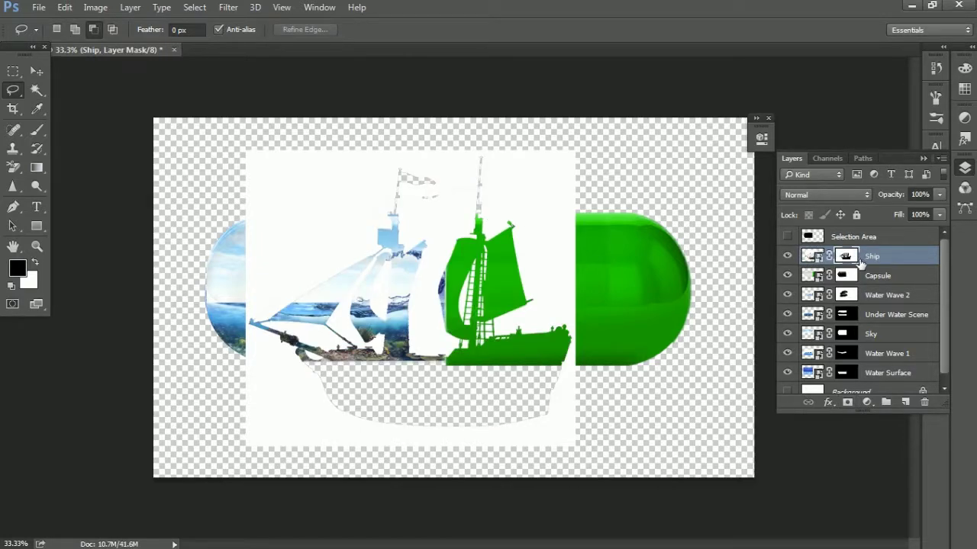
{"action": "key", "text": "ctrl+z"}
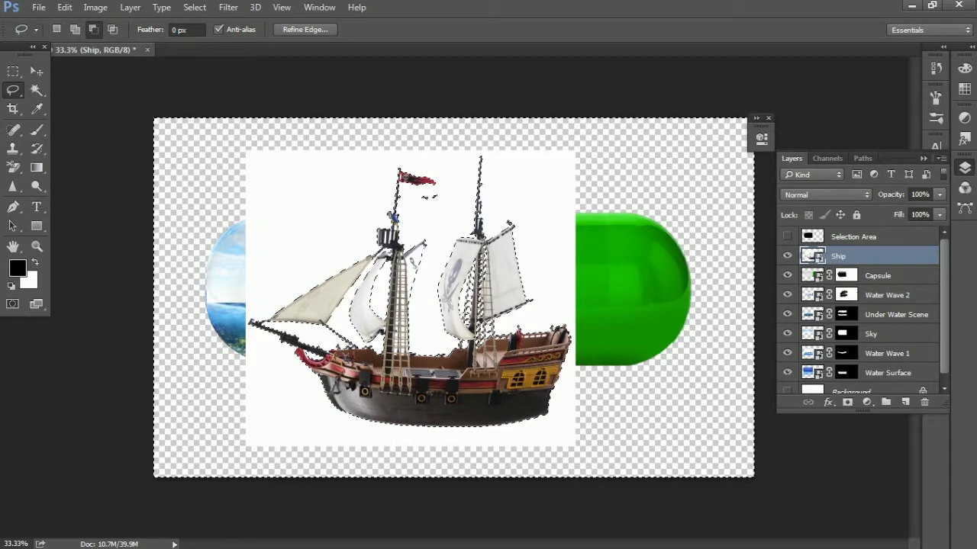
{"action": "key", "text": "ctrl+shift+i"}
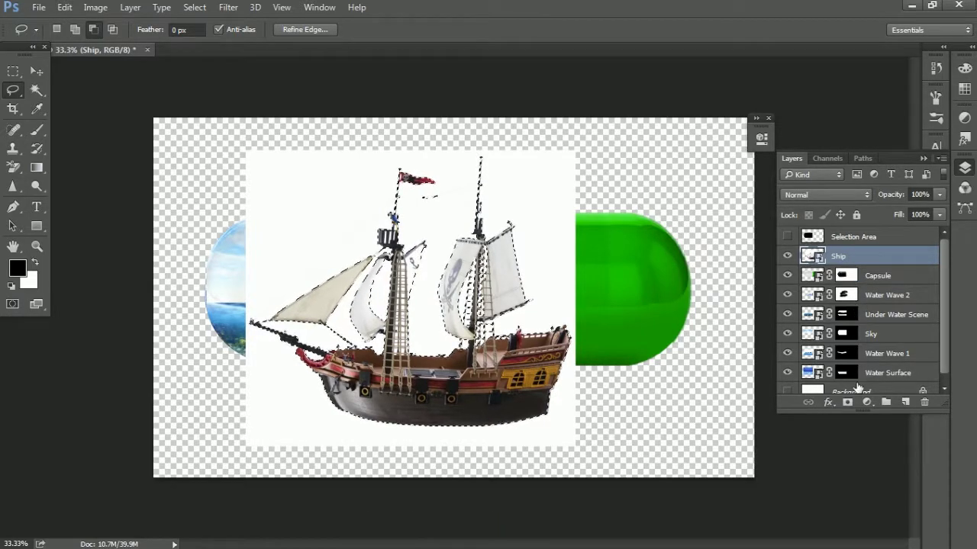
{"action": "left_click", "coordinate": [847, 402]}
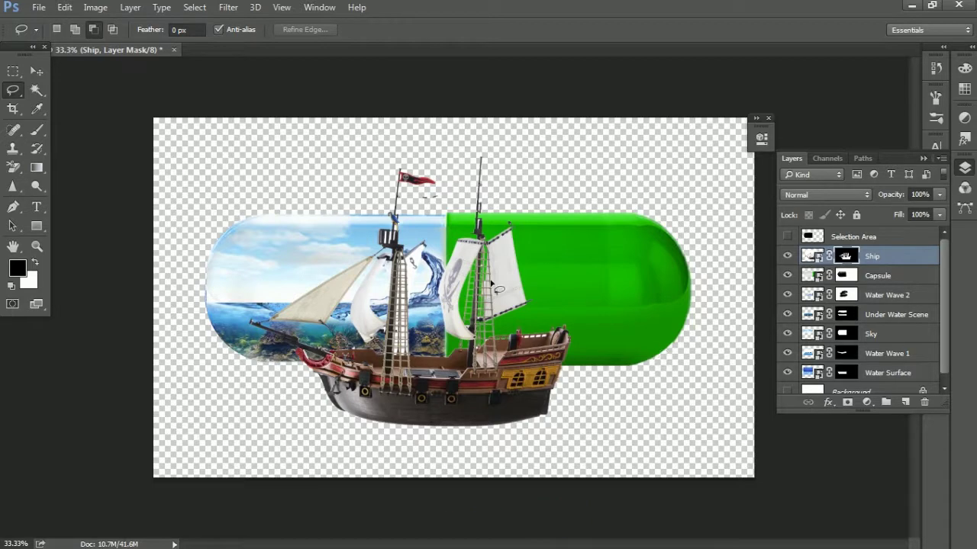
- Move the ship over the capsule, shrink it to about a third, and set it on the water
{"action": "left_click", "coordinate": [36, 71]}
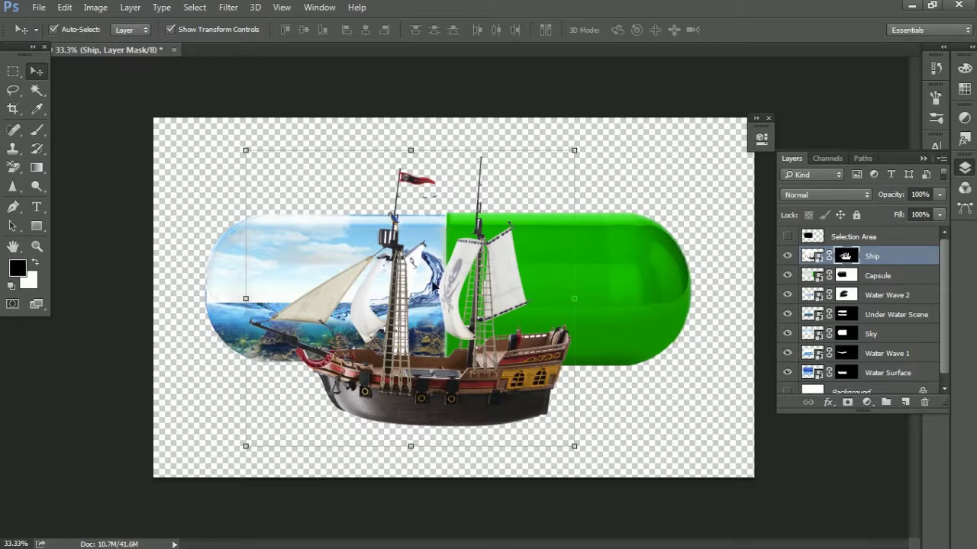
{"action": "left_click_drag", "start_coordinate": [397, 340], "coordinate": [344, 263]}
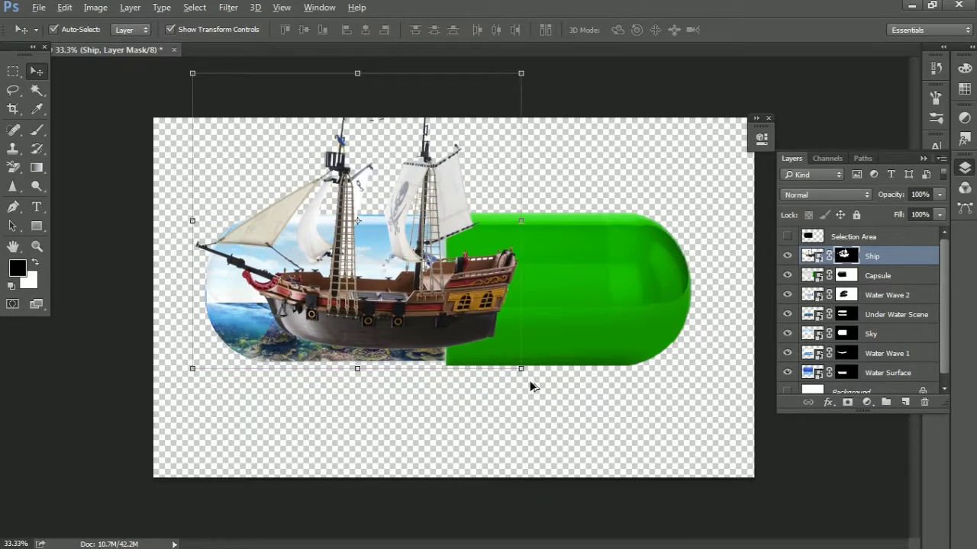
{"action": "left_click_drag", "start_coordinate": [528, 375], "coordinate": [412, 268]}
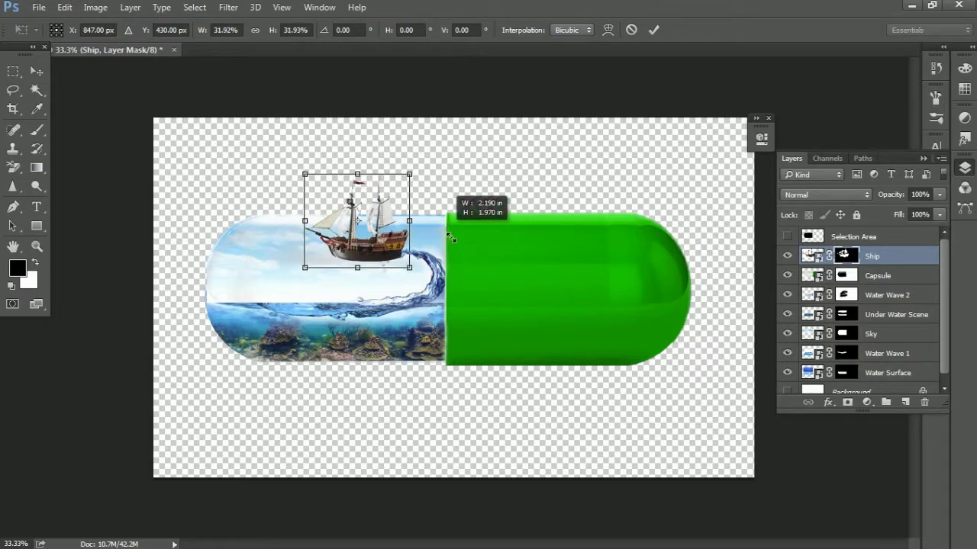
{"action": "key", "text": "ctrl+plus"}
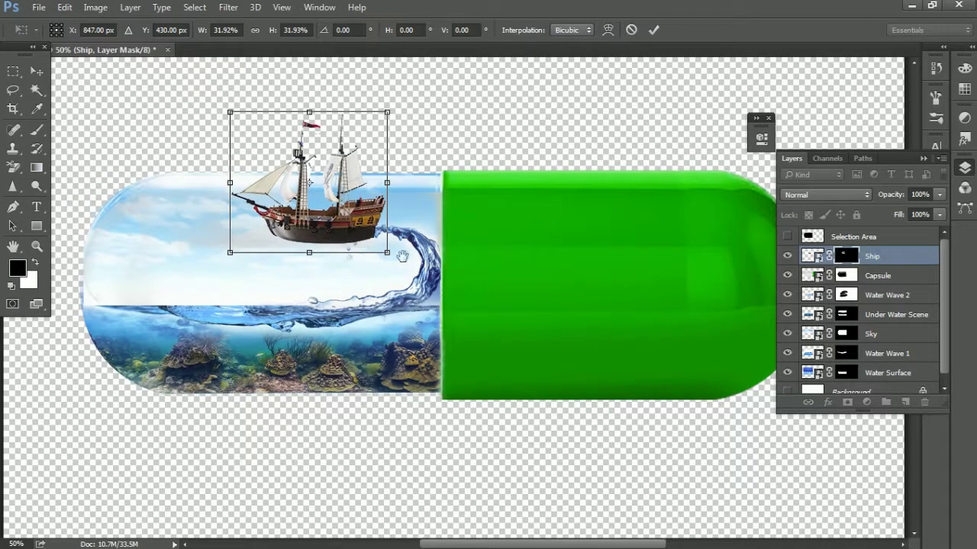
{"action": "left_click_drag", "start_coordinate": [350, 234], "coordinate": [422, 268]}
{"action": "left_click_drag", "start_coordinate": [415, 210], "coordinate": [349, 284]}
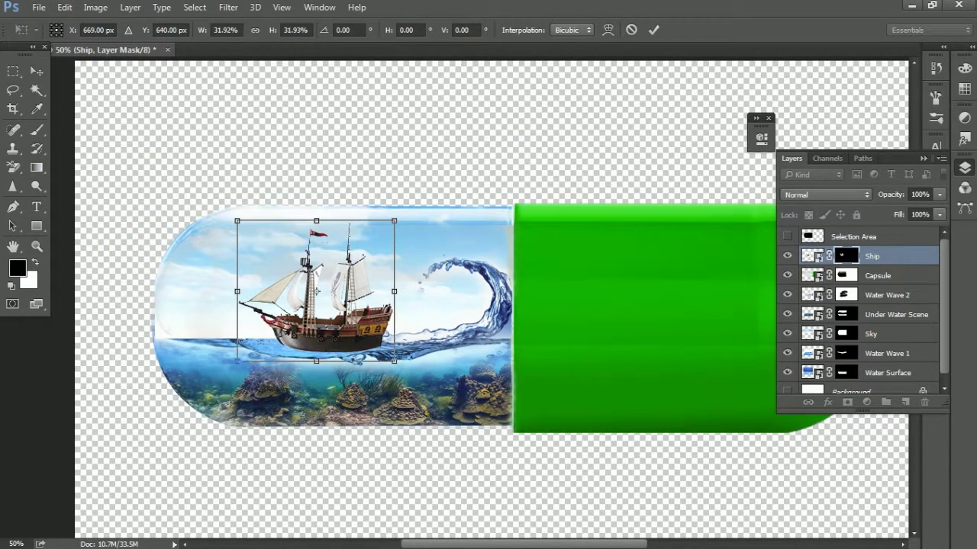
- Squash the ship's height, widen it, commit, and nudge it onto the waterline
{"action": "left_click_drag", "start_coordinate": [346, 223], "coordinate": [346, 249]}
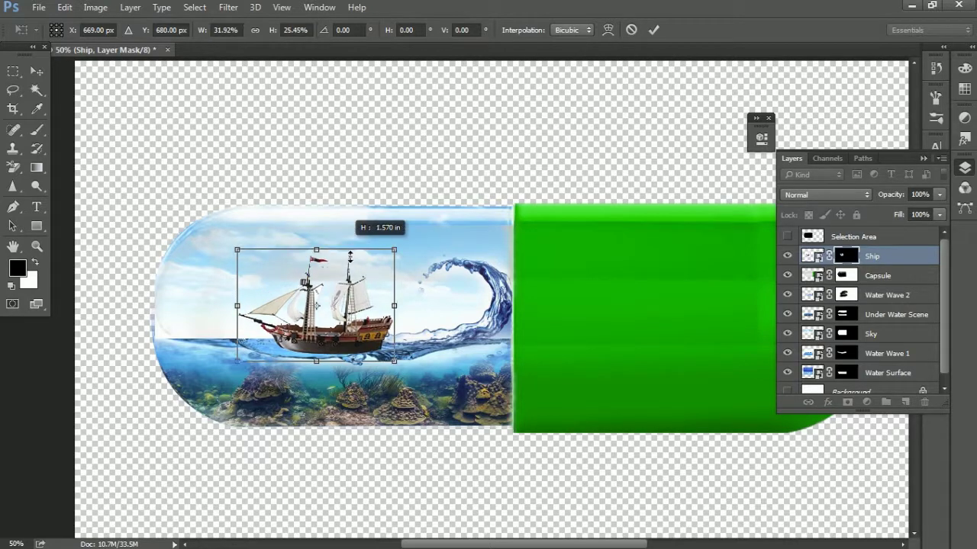
{"action": "left_click_drag", "start_coordinate": [411, 316], "coordinate": [412, 316]}
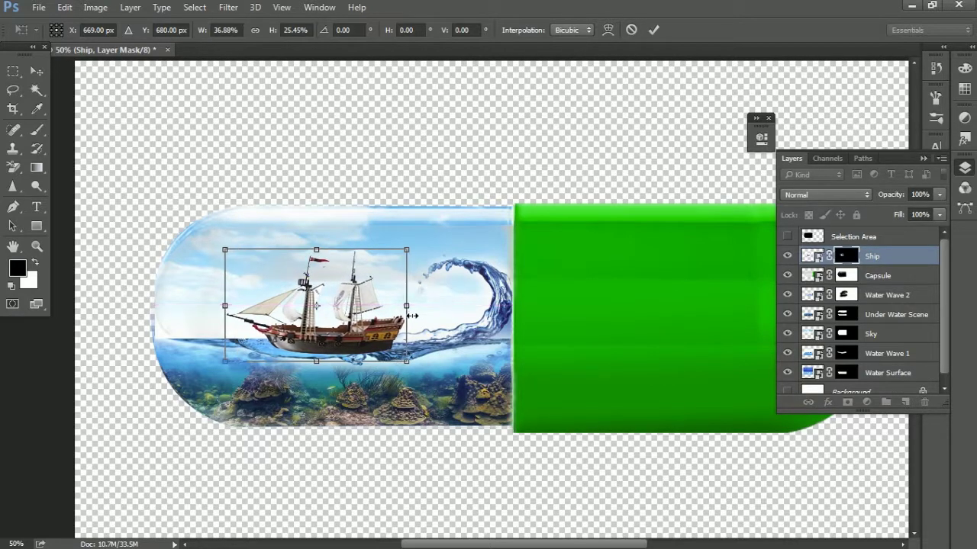
{"action": "scroll", "coordinate": [412, 315], "scroll_direction": "up", "scroll_amount": 5}
{"action": "scroll", "coordinate": [565, 354], "scroll_direction": "down", "scroll_amount": 3}
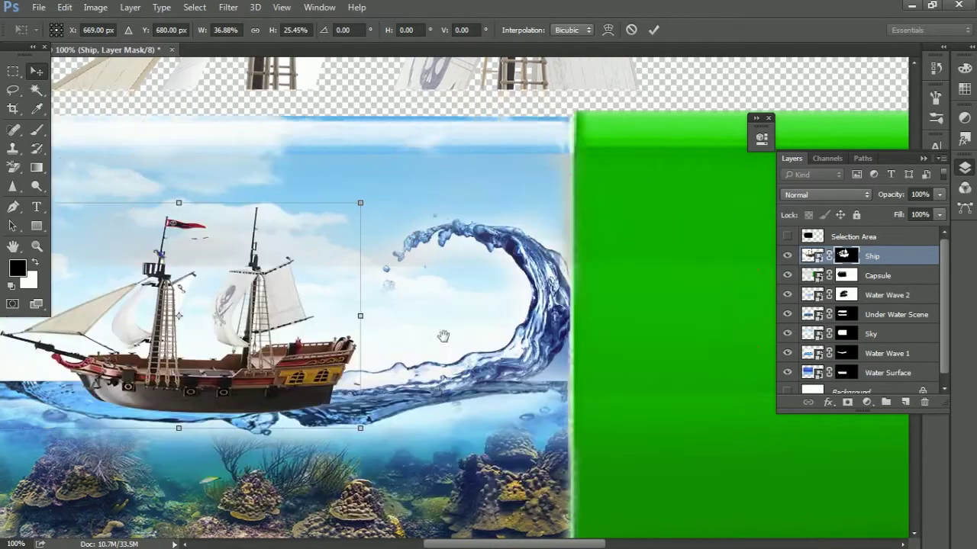
{"action": "key", "text": "Return"}
{"action": "scroll", "coordinate": [565, 353], "scroll_direction": "up", "scroll_amount": 2}
{"action": "left_click_drag", "start_coordinate": [429, 359], "coordinate": [434, 363]}
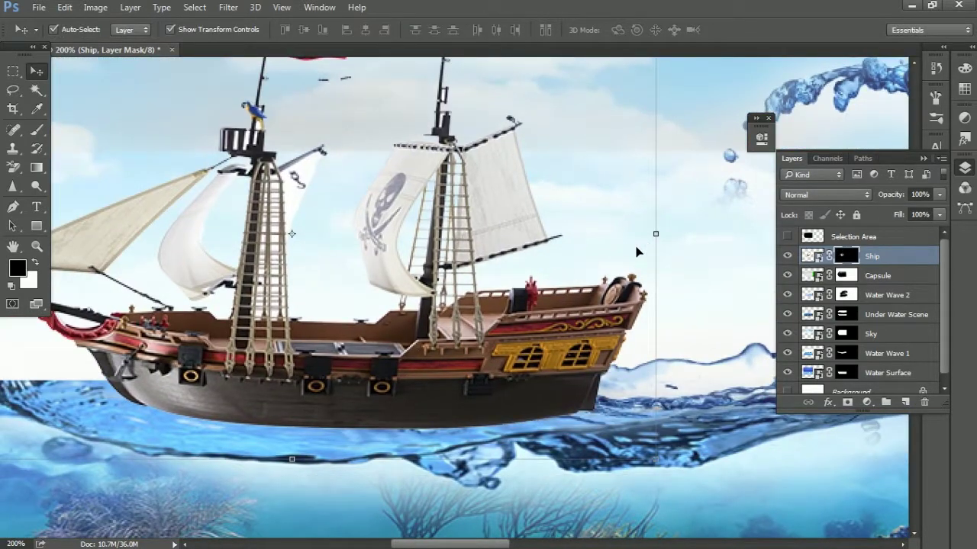
{"action": "scroll", "coordinate": [472, 290], "scroll_direction": "down", "scroll_amount": 2}
{"action": "key", "text": "Up"}
{"action": "key", "text": "Up"}
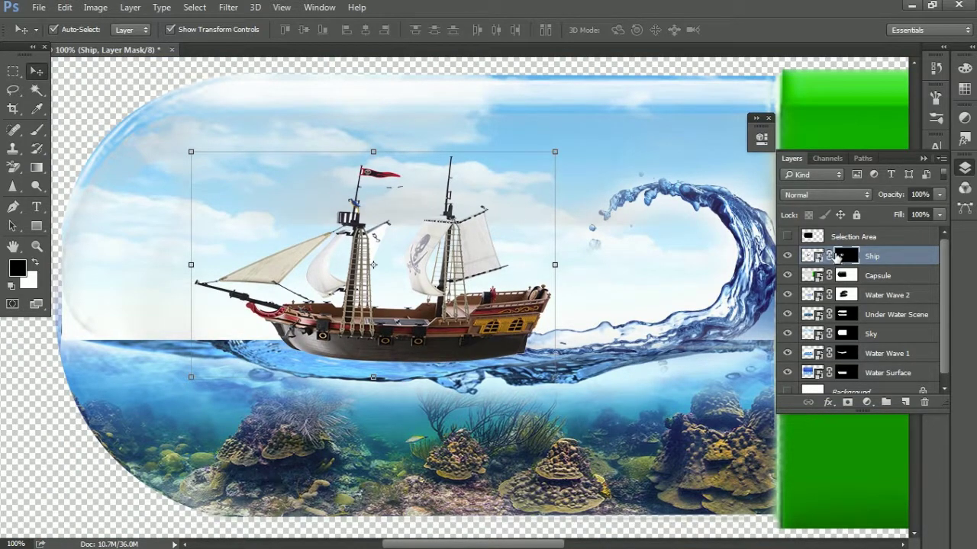
{"action": "left_click", "coordinate": [787, 255]}
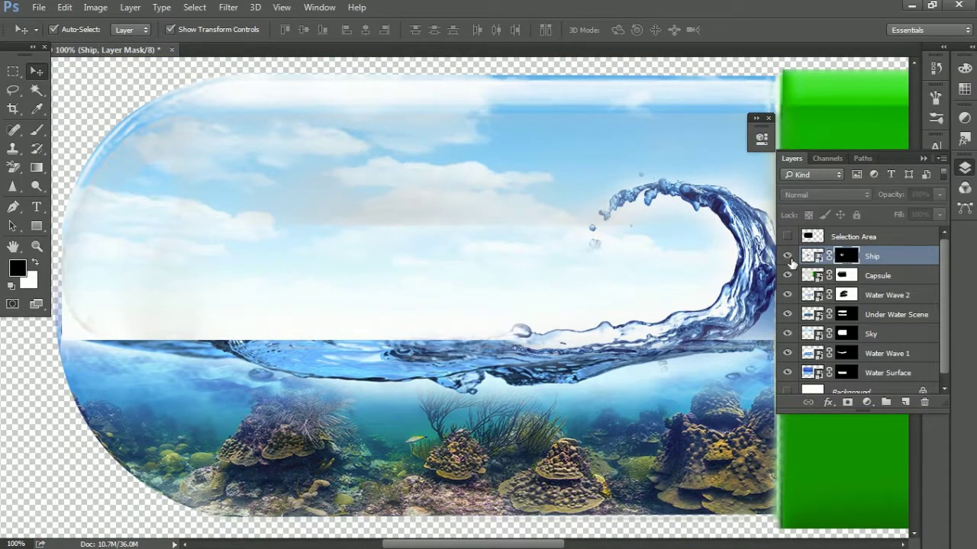
{"action": "left_click", "coordinate": [787, 256]}
{"action": "left_click", "coordinate": [35, 131]}
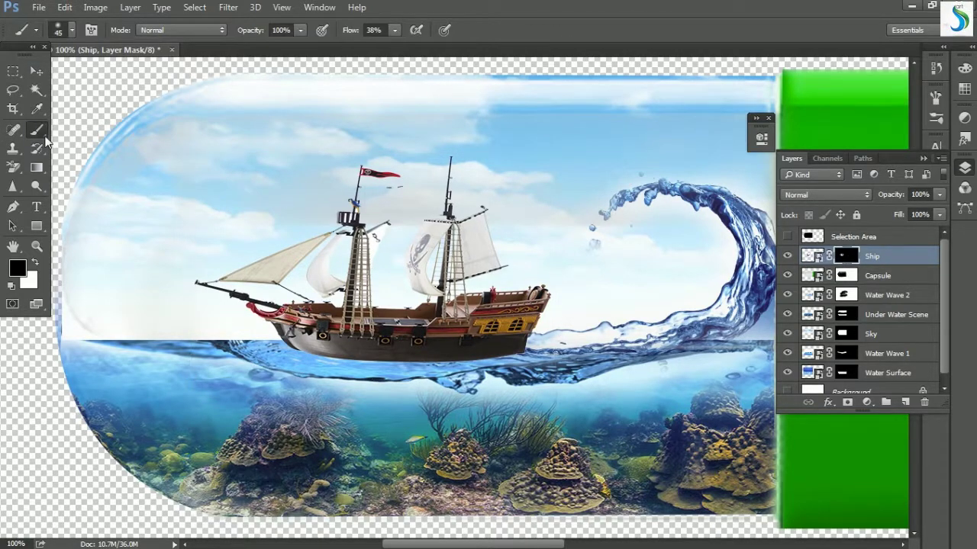
- Paint black along the hull's underside on the Ship mask so it blends into the water
{"action": "scroll", "coordinate": [320, 373], "scroll_direction": "up", "scroll_amount": 2}
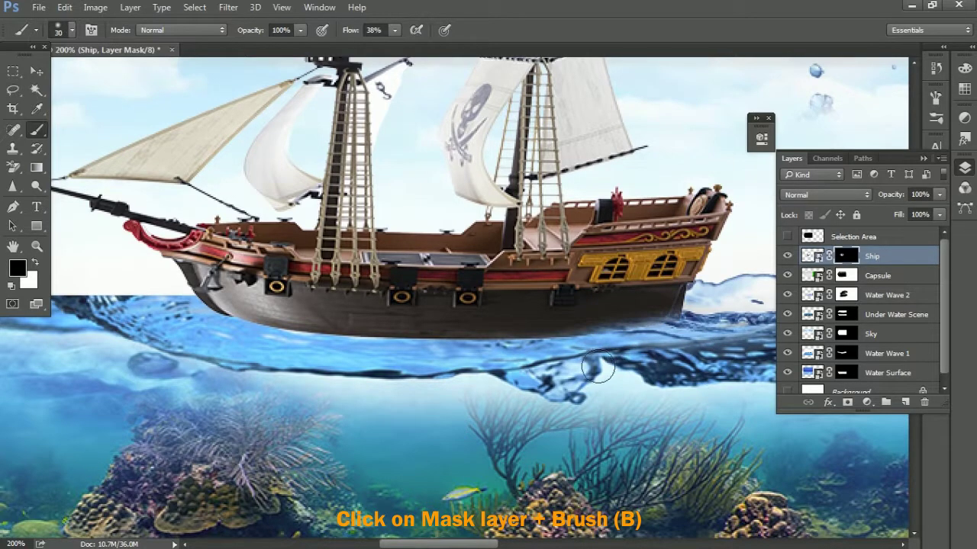
{"action": "key", "text": "bracketright"}
{"action": "mouse_move", "coordinate": [591, 368]}
{"action": "left_mouse_down"}
{"action": "mouse_move", "coordinate": [324, 368]}
{"action": "mouse_move", "coordinate": [228, 338]}
{"action": "mouse_move", "coordinate": [257, 364]}
{"action": "mouse_move", "coordinate": [219, 356]}
{"action": "mouse_move", "coordinate": [371, 375]}
{"action": "mouse_move", "coordinate": [473, 372]}
{"action": "left_mouse_up"}
{"action": "left_click_drag", "start_coordinate": [564, 375], "coordinate": [357, 377]}
{"action": "left_click", "coordinate": [37, 71]}
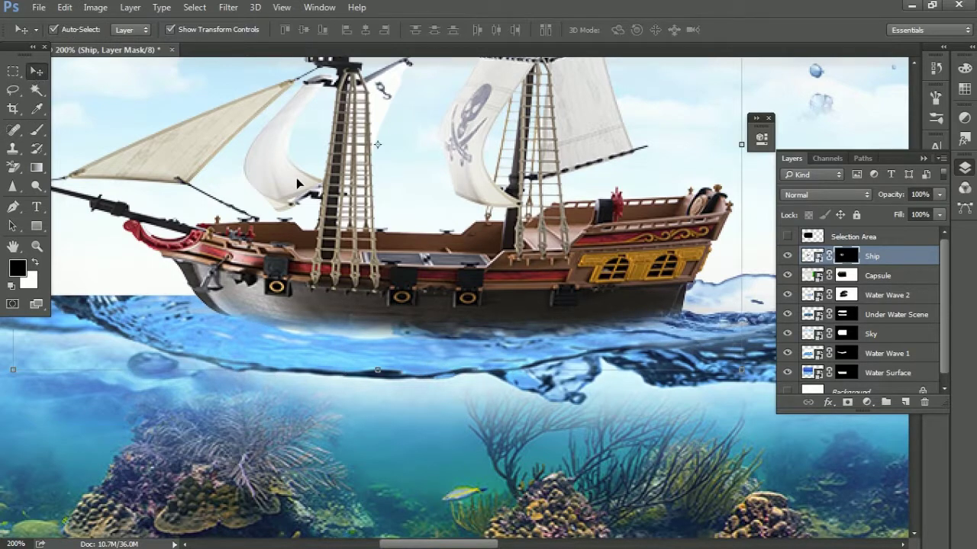
{"action": "key", "text": "ctrl+0"}
{"action": "key", "text": "ctrl+1"}
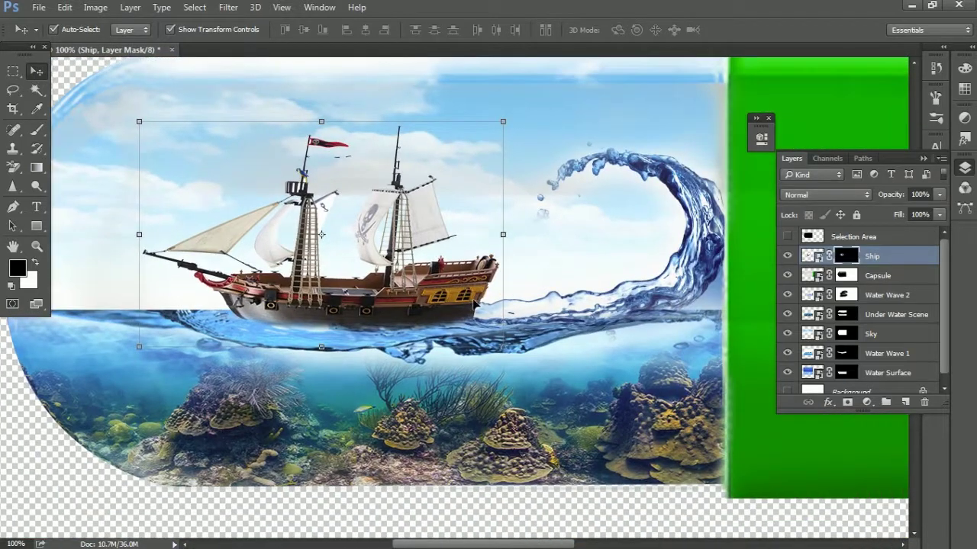
{"action": "left_click", "coordinate": [717, 259]}
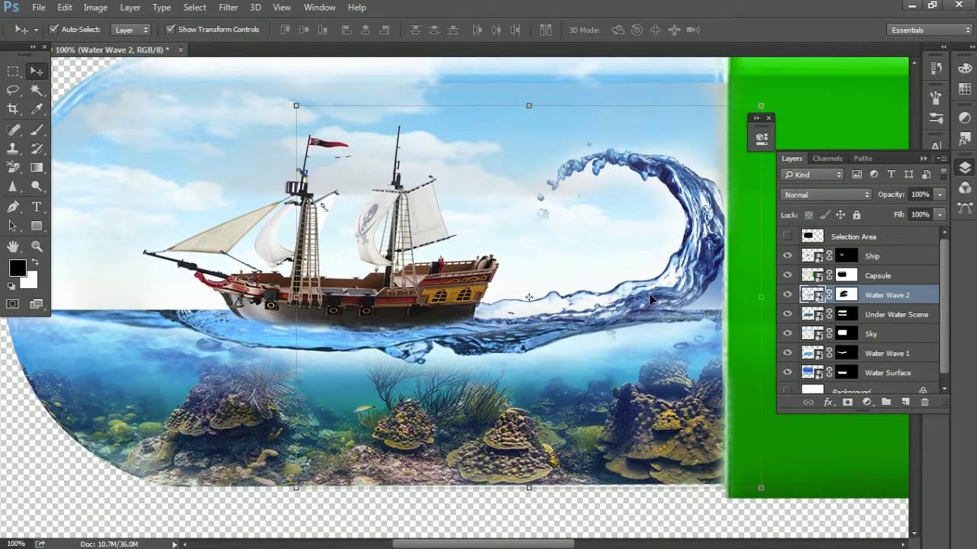
- Duplicate Water Wave 2, shrink the copy to about 30%, flip it horizontally, and raise it above Ship
{"action": "key", "text": "ctrl+j"}
{"action": "left_click_drag", "start_coordinate": [650, 292], "coordinate": [416, 319]}
{"action": "left_click_drag", "start_coordinate": [486, 145], "coordinate": [321, 281]}
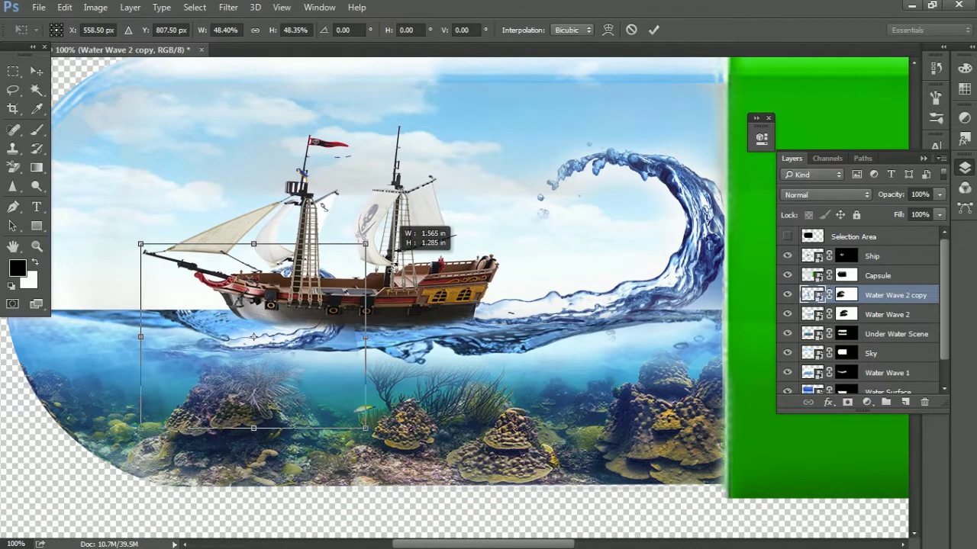
{"action": "right_click", "coordinate": [290, 351]}
{"action": "left_click", "coordinate": [335, 529]}
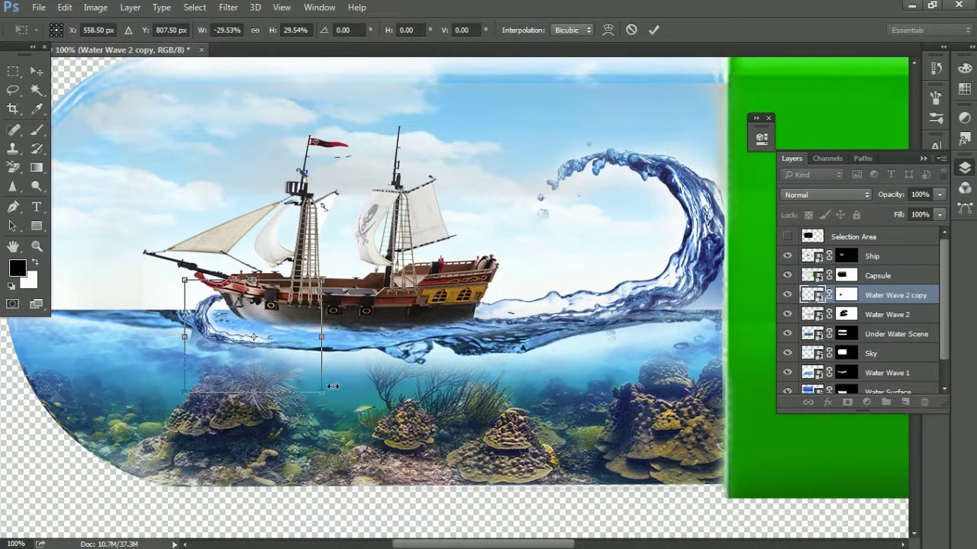
{"action": "key", "text": "Return"}
{"action": "key", "text": "ctrl+plus"}
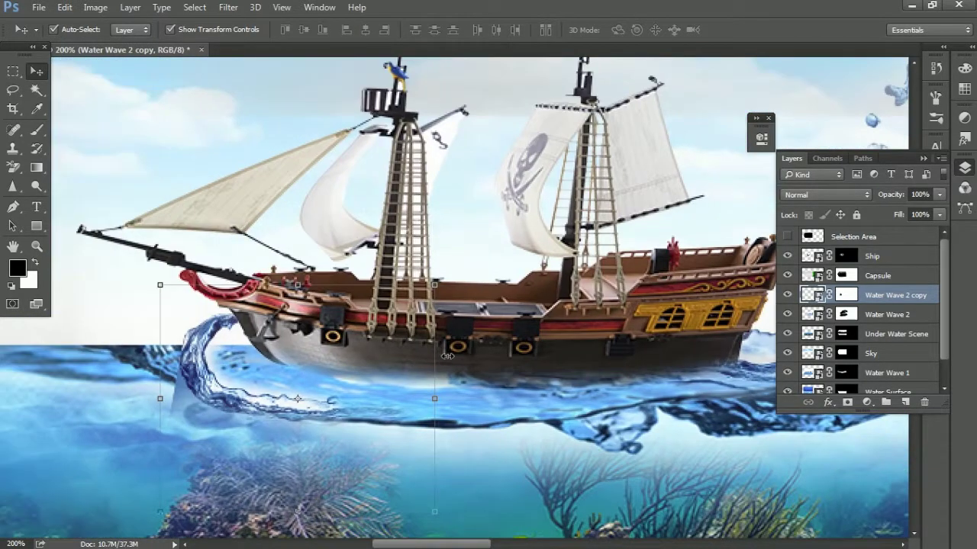
{"action": "key", "text": "ctrl+bracketright"}
- Position the wave copy against the ship's bow and tilt it about 2.4°
{"action": "left_click_drag", "start_coordinate": [255, 387], "coordinate": [321, 376]}
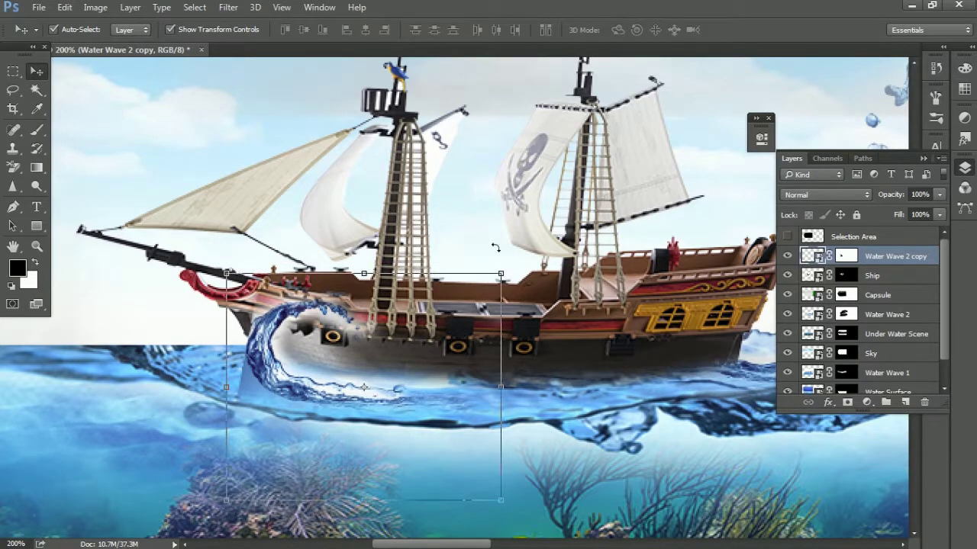
{"action": "left_click_drag", "start_coordinate": [515, 281], "coordinate": [517, 259]}
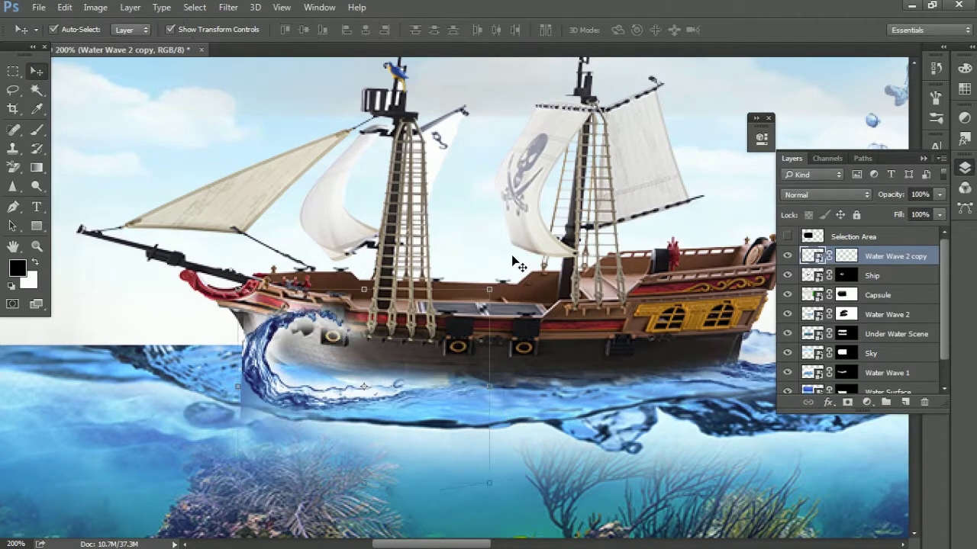
{"action": "key", "text": "Return"}
{"action": "key", "text": "ctrl+plus"}
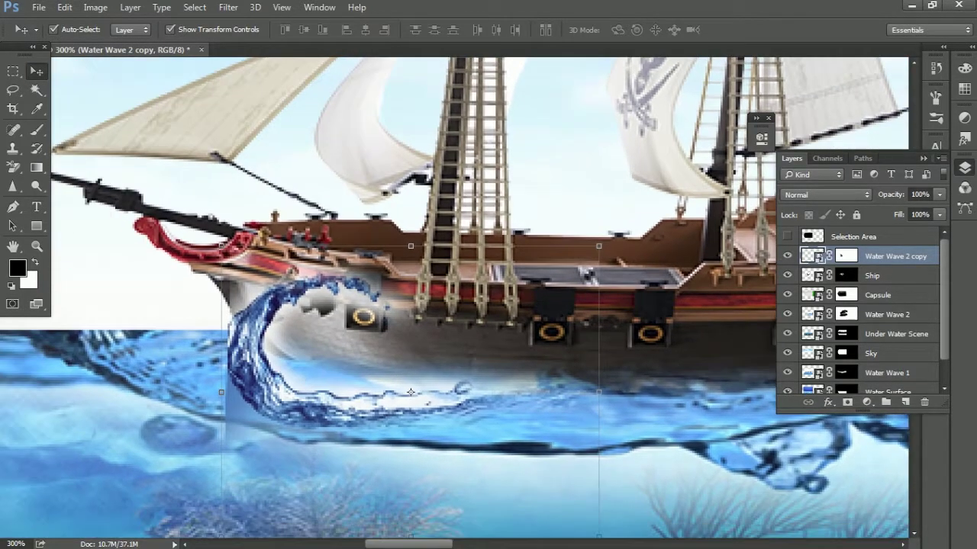
{"action": "left_click_drag", "start_coordinate": [287, 410], "coordinate": [273, 389]}
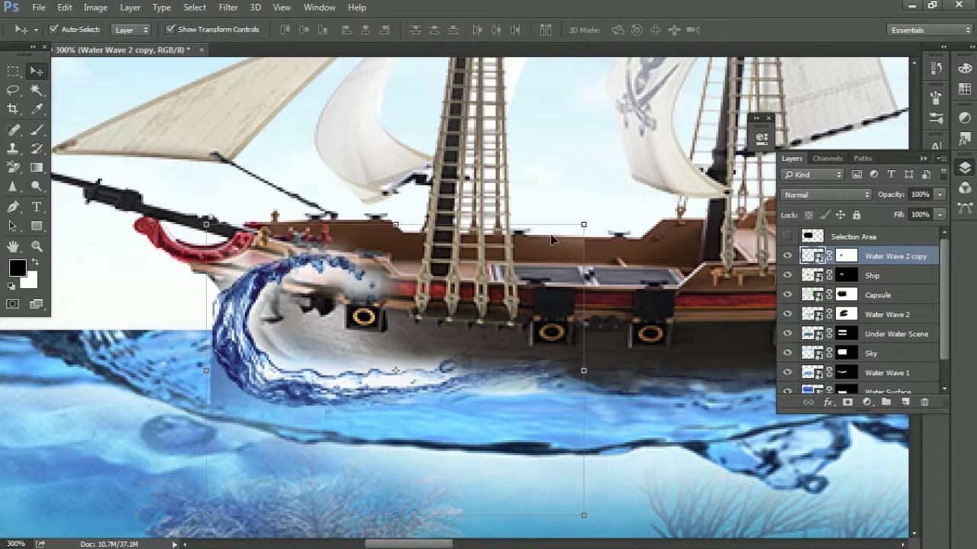
{"action": "left_click_drag", "start_coordinate": [602, 226], "coordinate": [615, 244]}
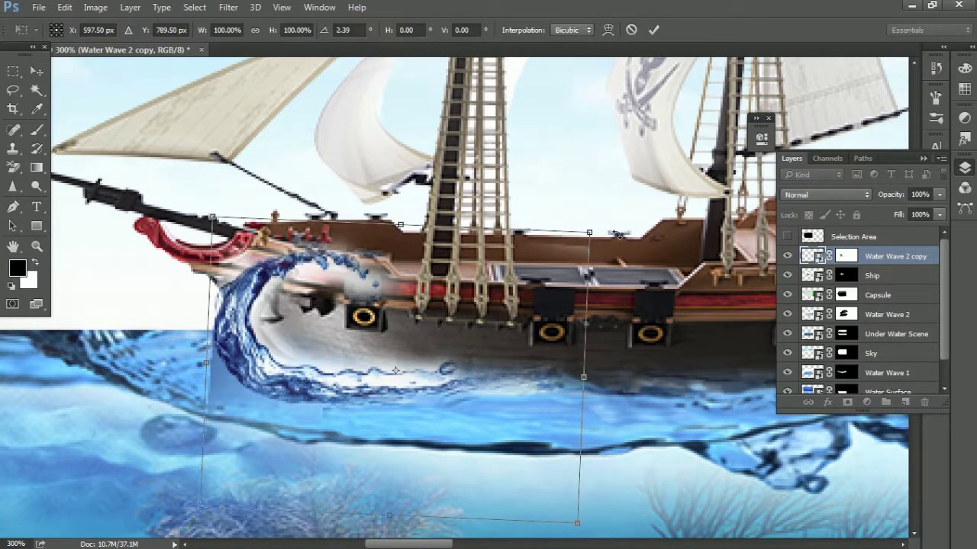
{"action": "key", "text": "Return"}
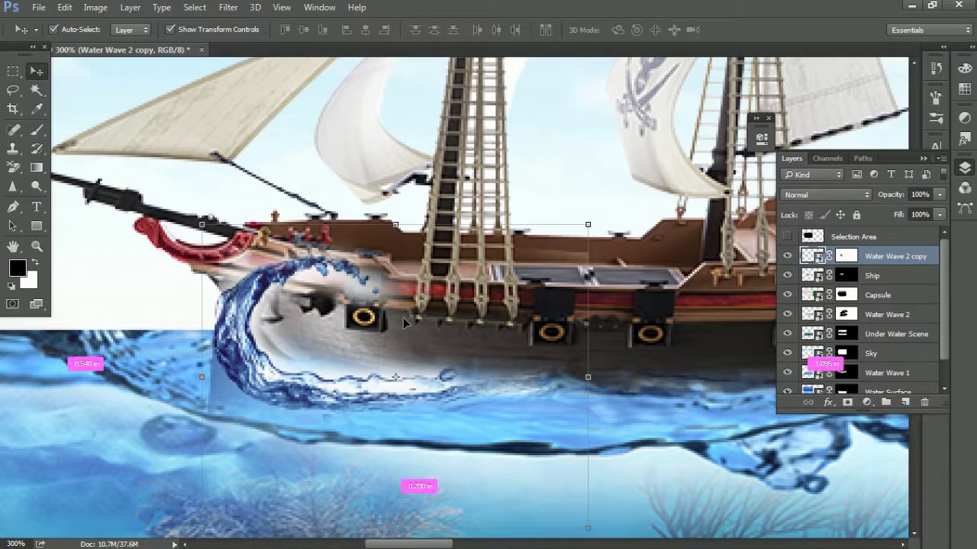
{"action": "key", "text": "ctrl+minus"}
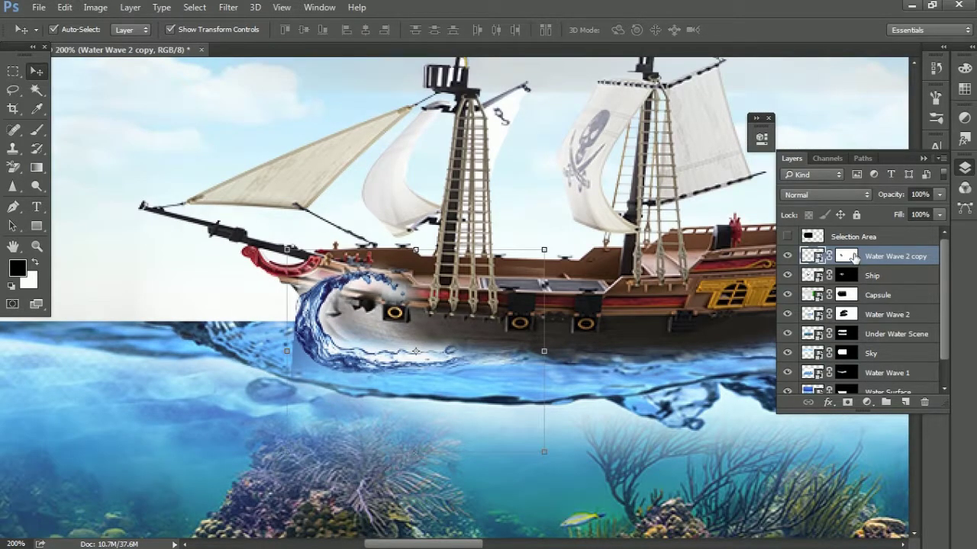
- Paint black on the Water Wave 2 copy mask to hide the wave near the bow
{"action": "left_click", "coordinate": [847, 257]}
{"action": "left_click", "coordinate": [36, 130]}
{"action": "mouse_move", "coordinate": [359, 275]}
{"action": "left_mouse_down"}
{"action": "mouse_move", "coordinate": [378, 302]}
{"action": "mouse_move", "coordinate": [293, 305]}
{"action": "mouse_move", "coordinate": [504, 359]}
{"action": "left_mouse_up"}
{"action": "left_click_drag", "start_coordinate": [306, 383], "coordinate": [295, 336]}
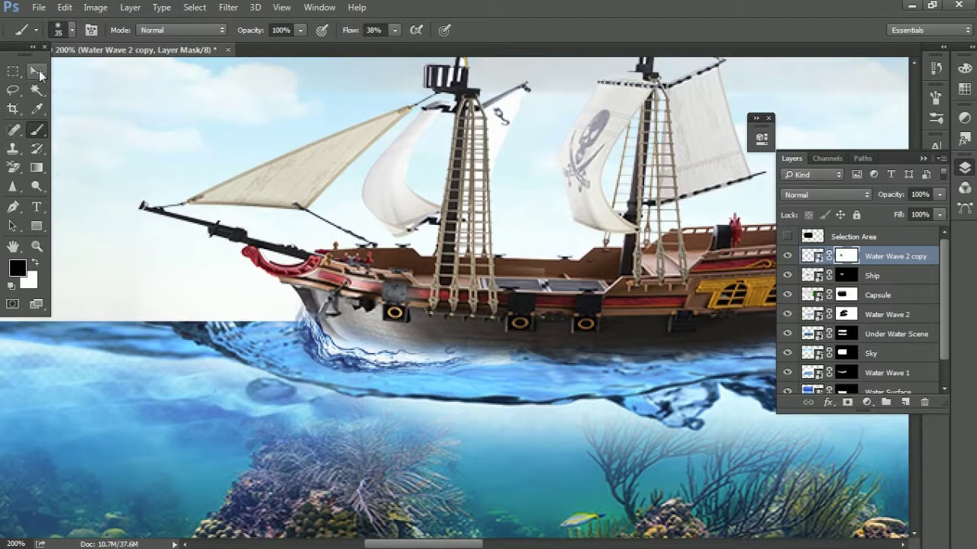
- Nudge the wave copy slightly right and down, then mask more wave left of the bow at 100% flow
{"action": "left_click", "coordinate": [37, 72]}
{"action": "left_click_drag", "start_coordinate": [319, 355], "coordinate": [322, 359]}
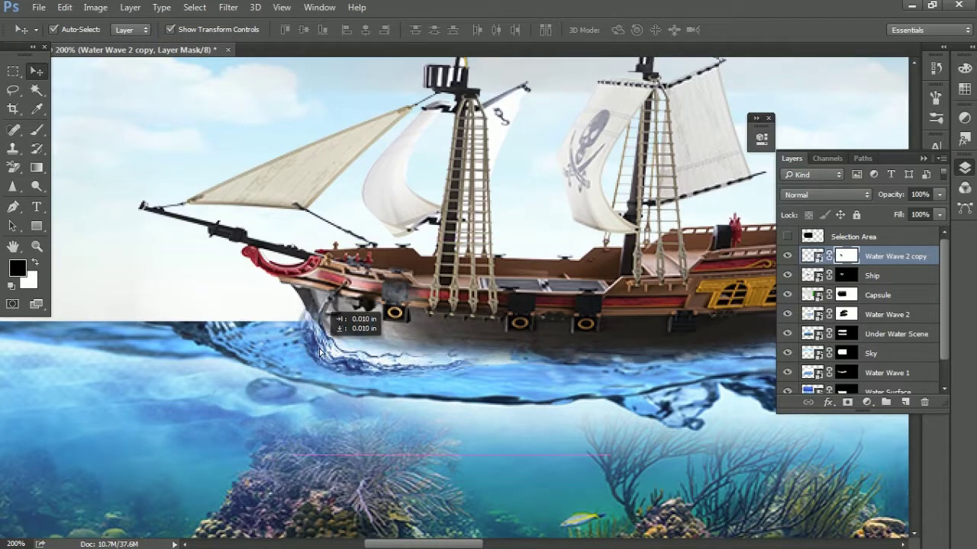
{"action": "left_click", "coordinate": [37, 130]}
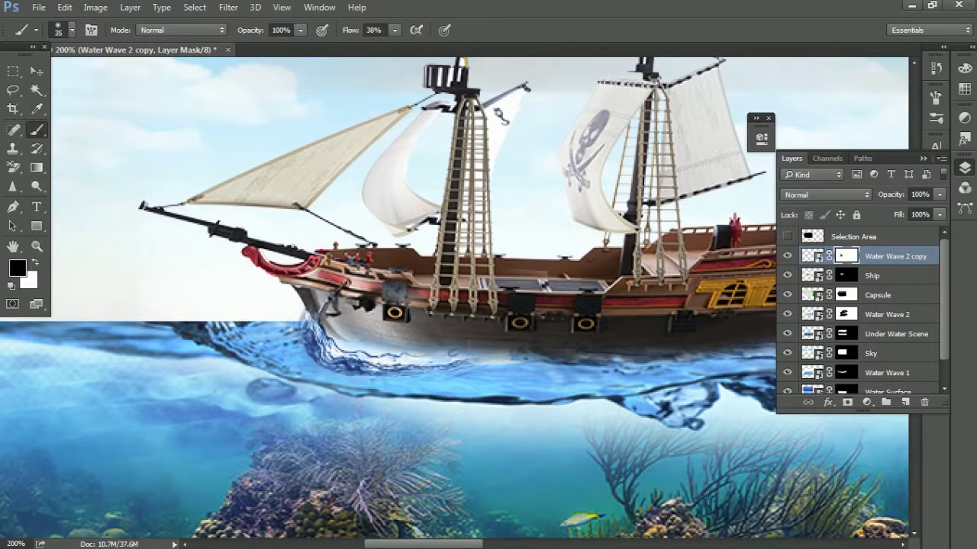
{"action": "left_click_drag", "start_coordinate": [394, 30], "coordinate": [473, 53]}
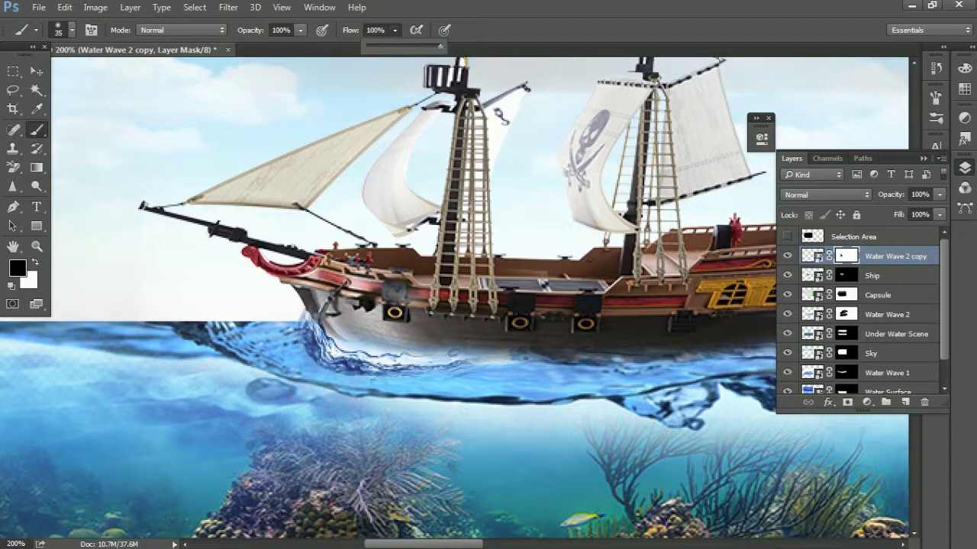
{"action": "left_click_drag", "start_coordinate": [444, 342], "coordinate": [258, 349]}
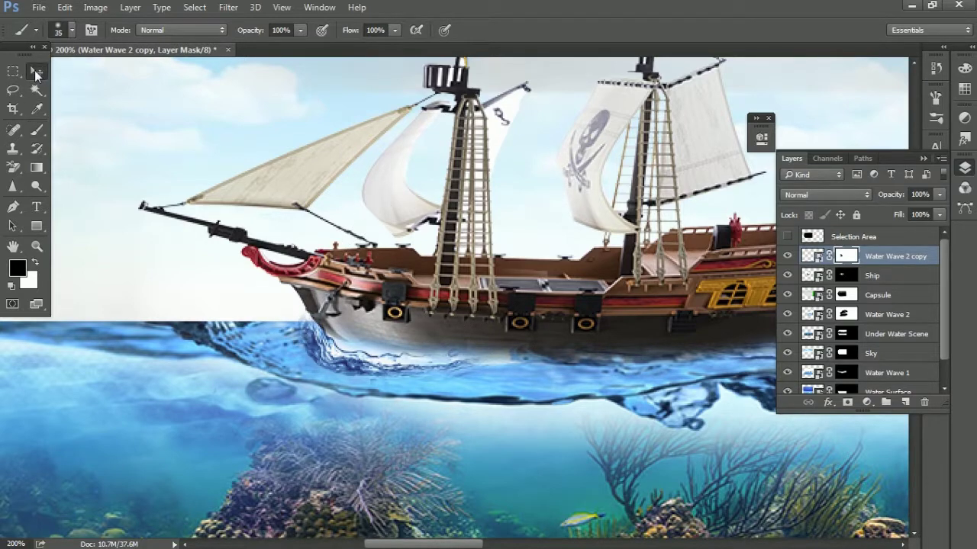
- Zoom out to review the bow splash against the whole capsule
{"action": "left_click", "coordinate": [35, 71]}
{"action": "key", "text": "ctrl+minus"}
{"action": "key", "text": "ctrl+minus"}
{"action": "key", "text": "ctrl+plus"}
{"action": "left_click_drag", "start_coordinate": [411, 317], "coordinate": [330, 317]}
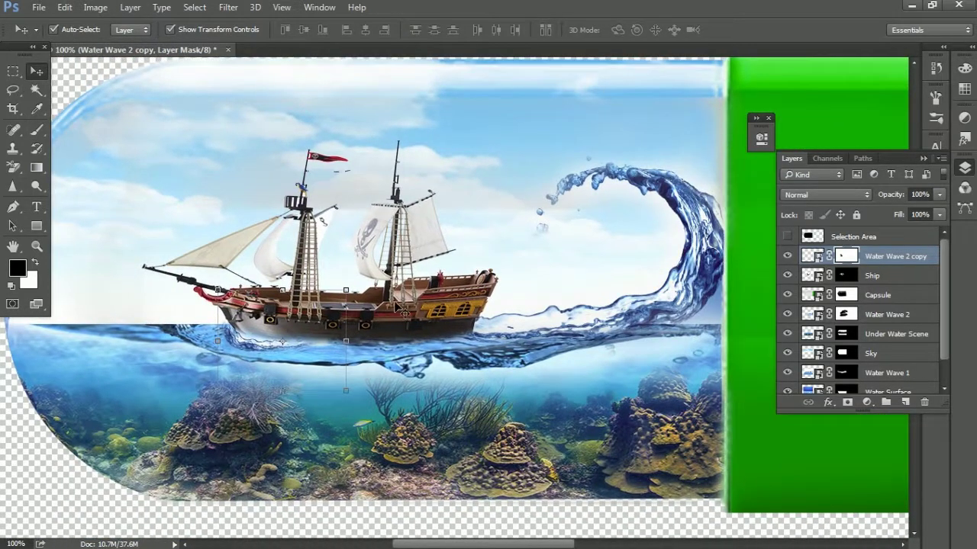
{"action": "key", "text": "ctrl+minus"}
{"action": "key", "text": "ctrl+minus"}
{"action": "key", "text": "ctrl+minus"}
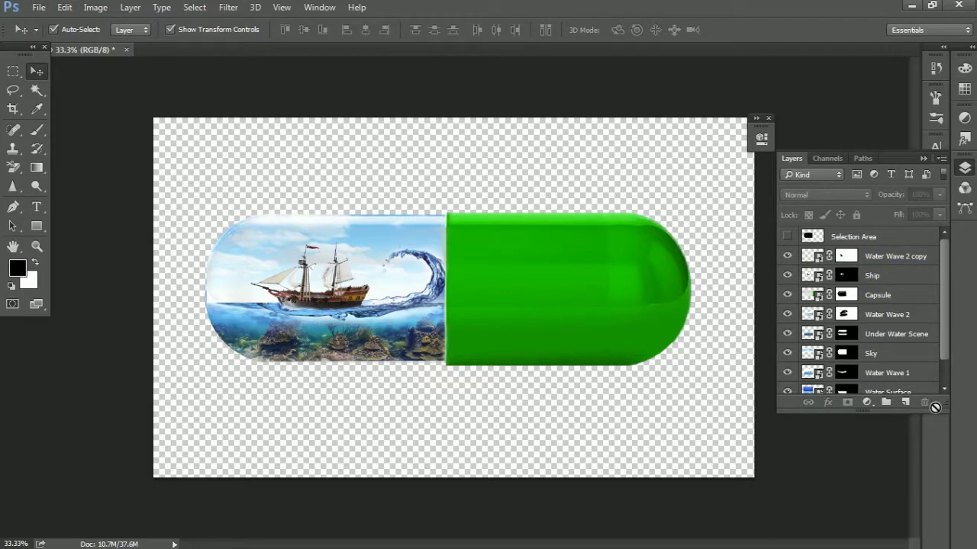
- Duplicate all layers from Water Surface to Water Wave 2 copy and merge the copies into Water Wave 2 copy 3
{"action": "left_click_drag", "start_coordinate": [949, 415], "coordinate": [948, 517]}
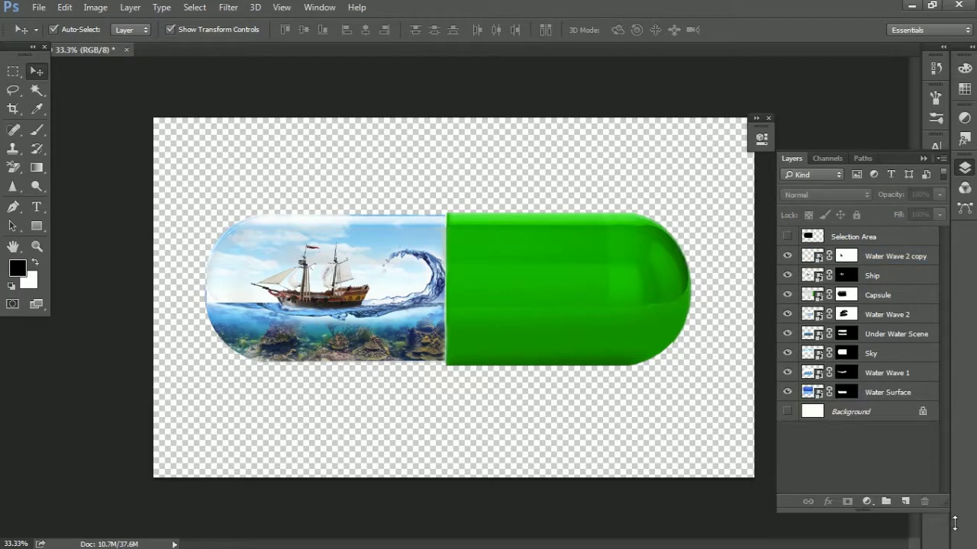
{"action": "left_click", "coordinate": [916, 397]}
{"action": "left_click", "coordinate": [887, 259], "text": "shift"}
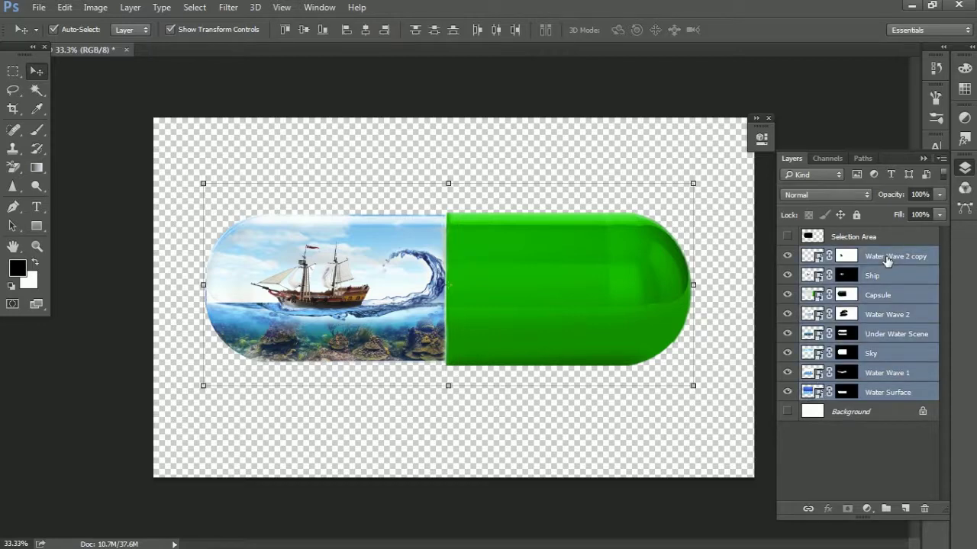
{"action": "right_click", "coordinate": [889, 262]}
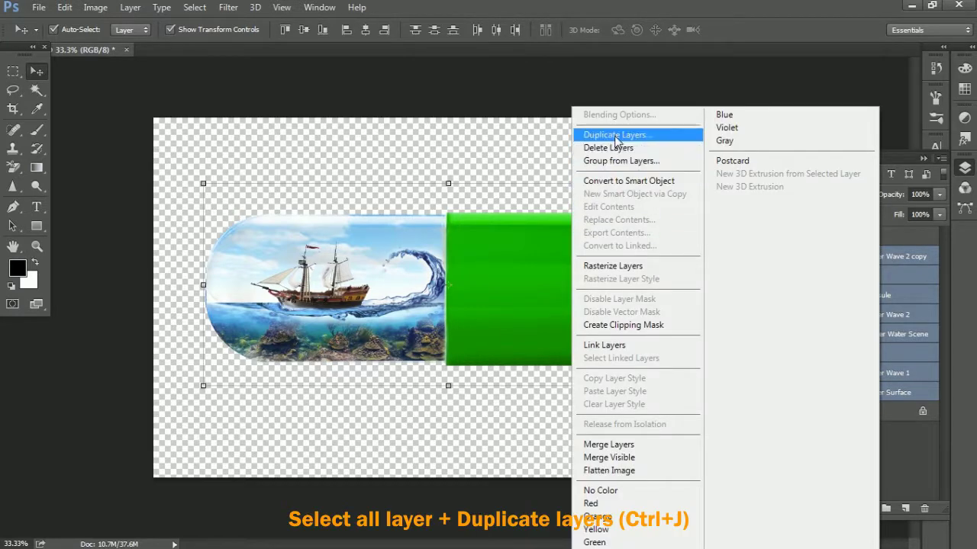
{"action": "left_click", "coordinate": [616, 136]}
{"action": "left_click", "coordinate": [629, 163]}
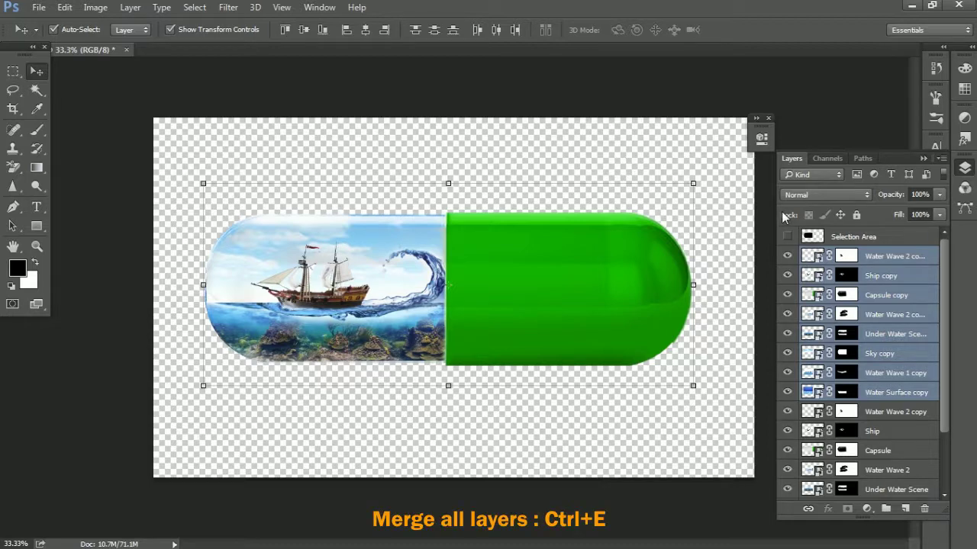
{"action": "key", "text": "ctrl+e"}
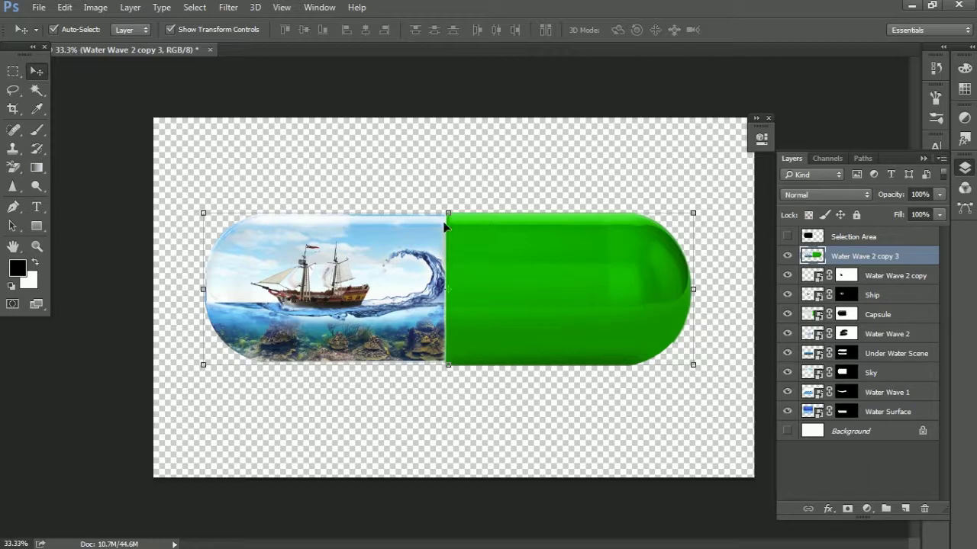
- Flip the merged capsule copy vertically, move it beneath the capsule, and squash its height
{"action": "mouse_move", "coordinate": [457, 272]}
{"action": "left_mouse_down"}
{"action": "mouse_move", "coordinate": [445, 386]}
{"action": "mouse_move", "coordinate": [458, 273]}
{"action": "left_mouse_up"}
{"action": "key", "text": "ctrl+t"}
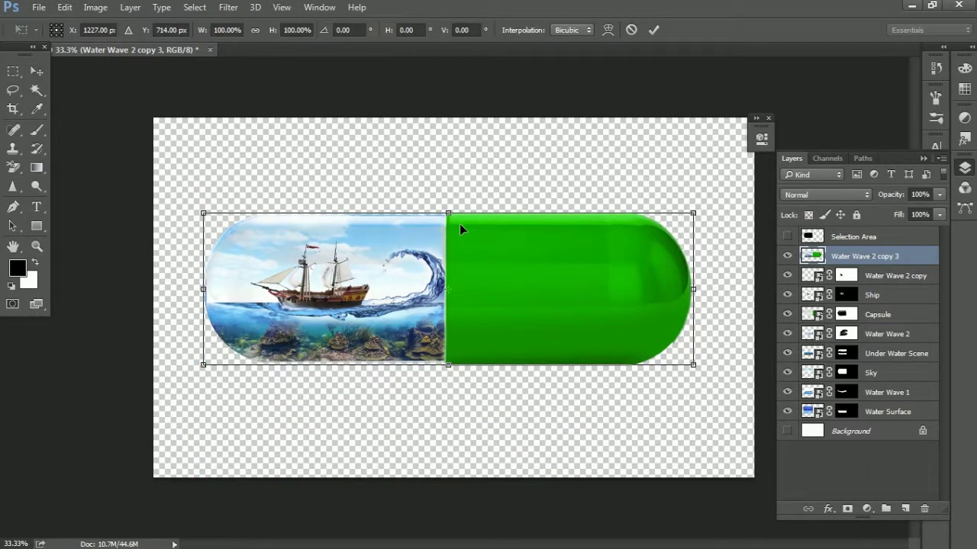
{"action": "right_click", "coordinate": [460, 223]}
{"action": "left_click", "coordinate": [505, 424]}
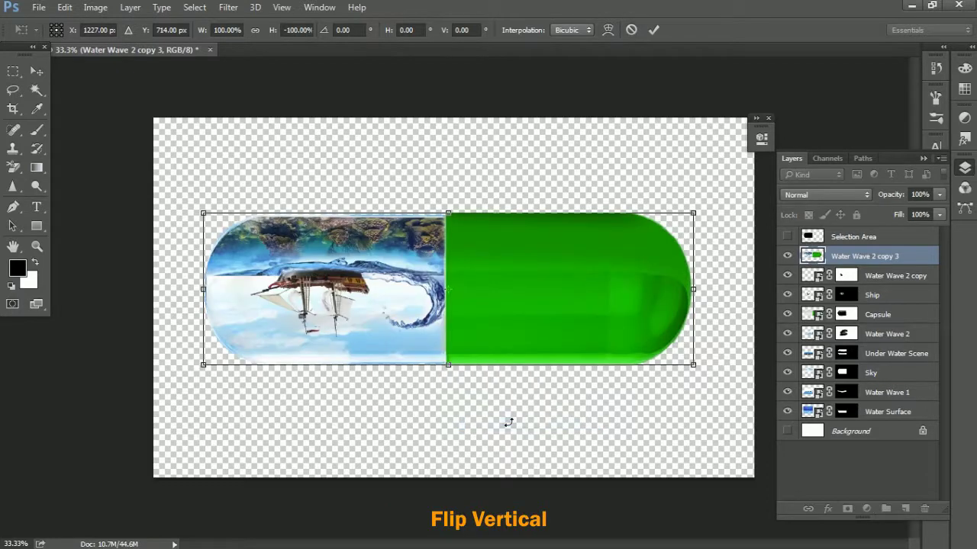
{"action": "key", "text": "Return"}
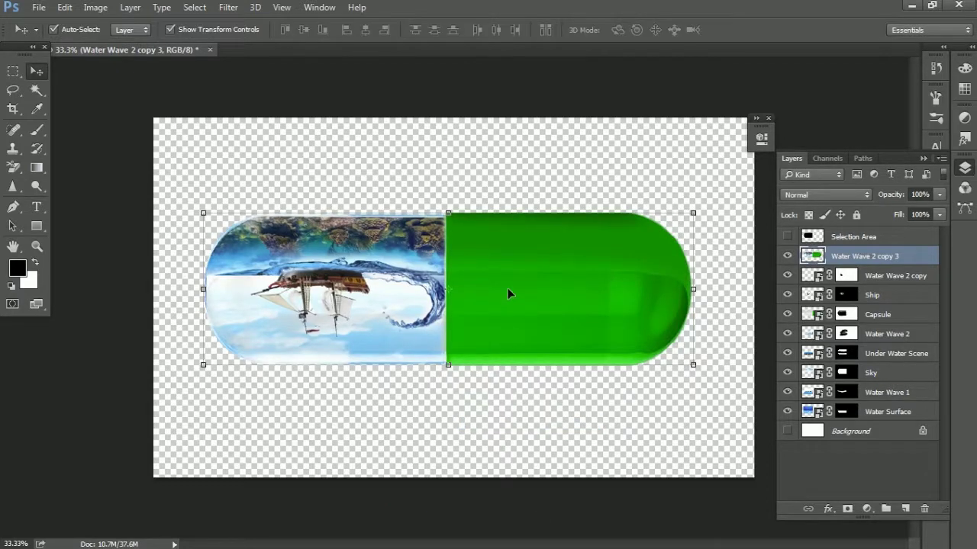
{"action": "left_click_drag", "start_coordinate": [509, 291], "coordinate": [529, 445]}
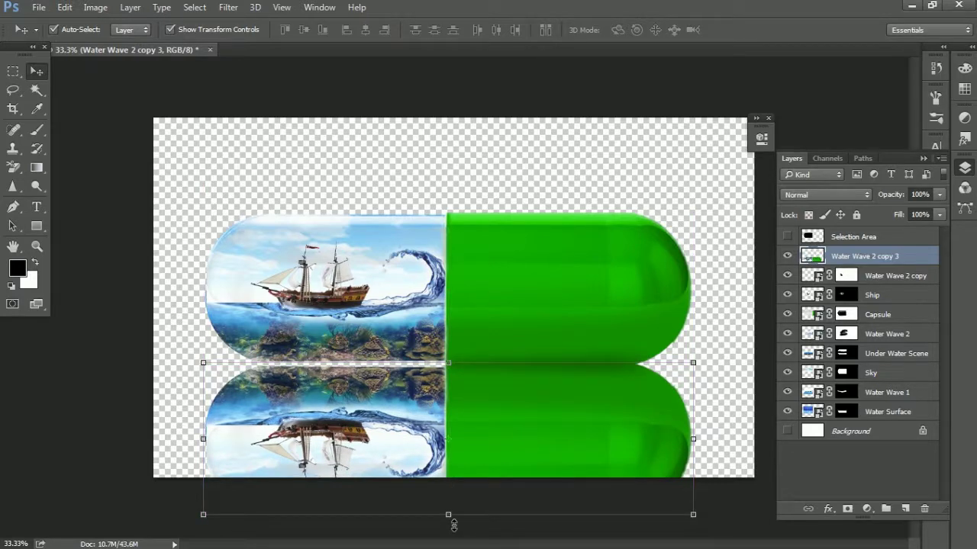
{"action": "left_click_drag", "start_coordinate": [453, 525], "coordinate": [462, 461]}
{"action": "key", "text": "Return"}
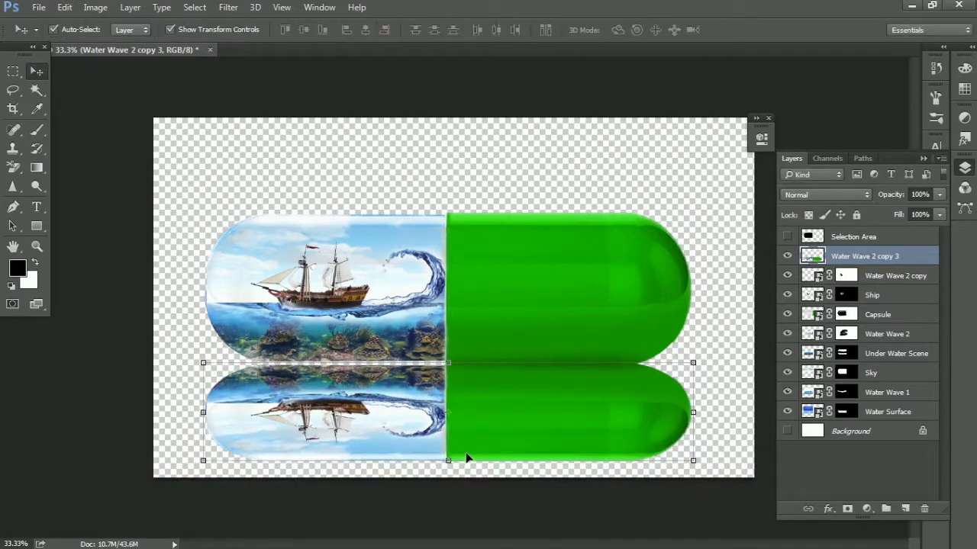
{"action": "key", "text": "Up"}
{"action": "key", "text": "Up"}
{"action": "key", "text": "Up"}
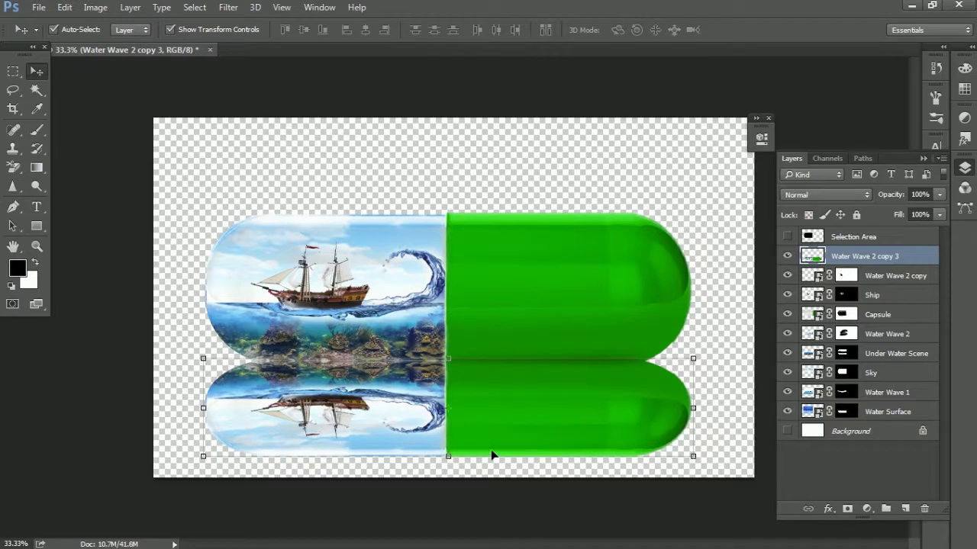
- Add a mask to the reflection and paint its lower part black with a 700 px soft brush
{"action": "left_click", "coordinate": [847, 508]}
{"action": "left_click", "coordinate": [38, 130]}
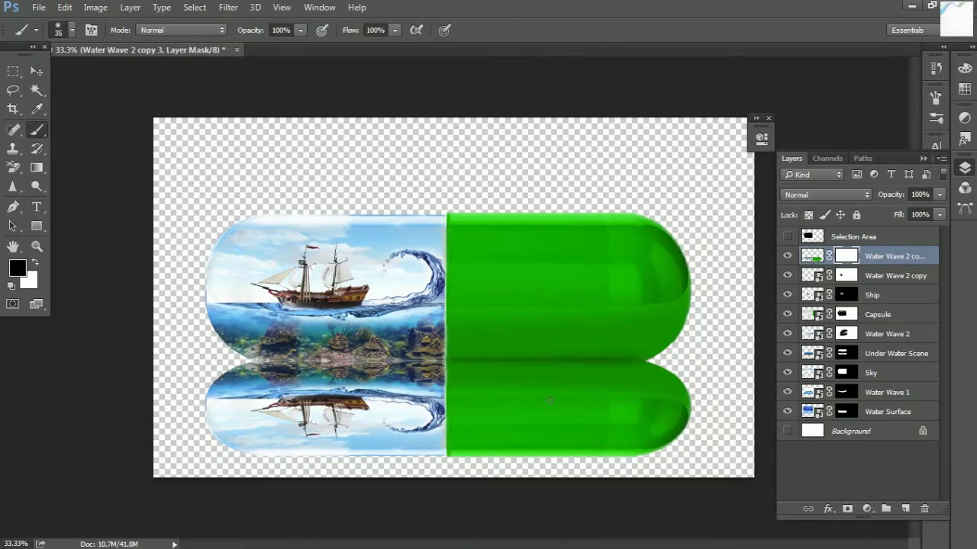
{"action": "key", "text": "bracketright"}
{"action": "key", "text": "bracketright"}
{"action": "key", "text": "bracketright"}
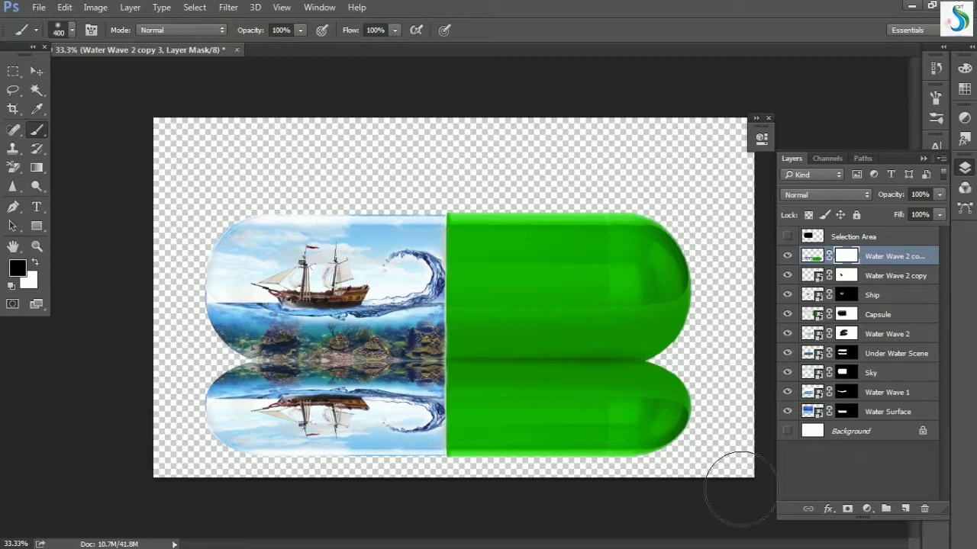
{"action": "key", "text": "ctrl+minus"}
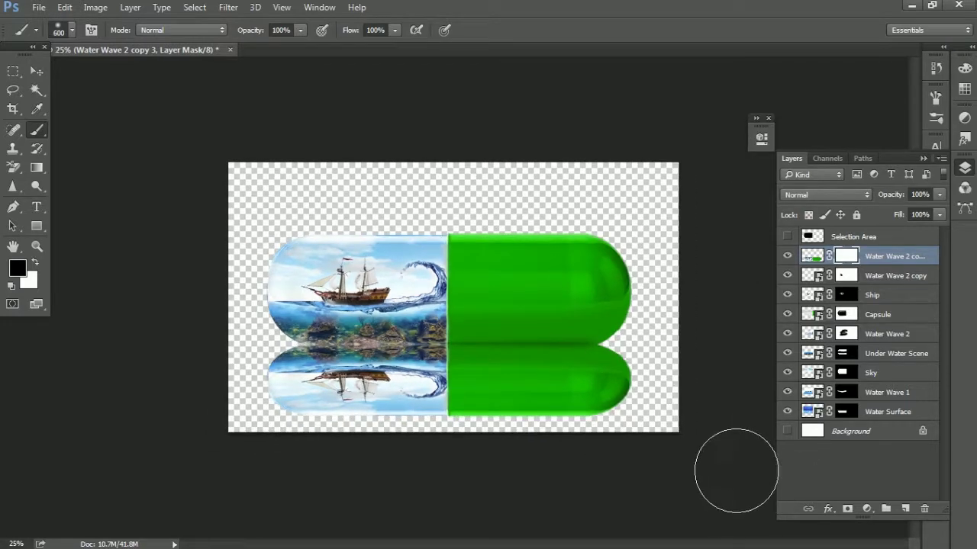
{"action": "left_click_drag", "start_coordinate": [656, 404], "coordinate": [310, 453]}
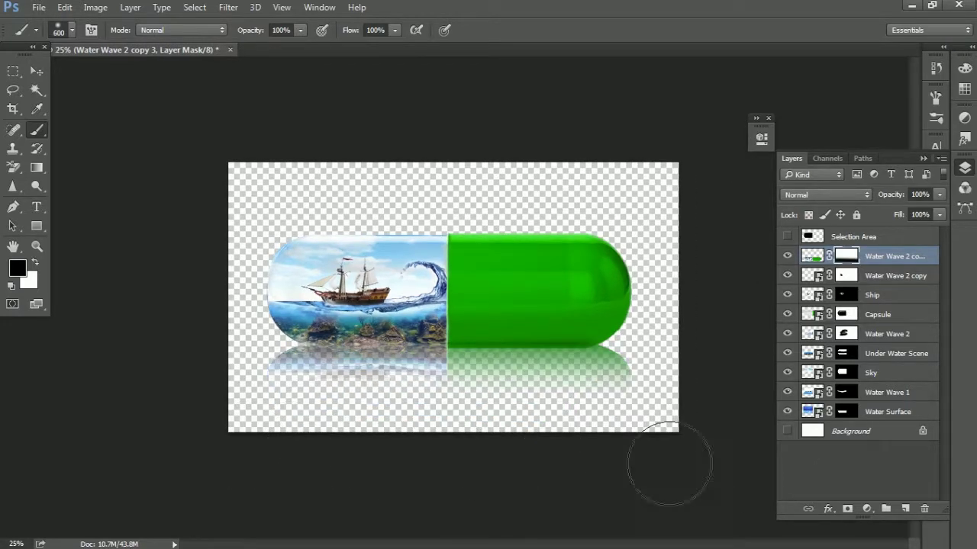
{"action": "left_click_drag", "start_coordinate": [745, 435], "coordinate": [442, 491]}
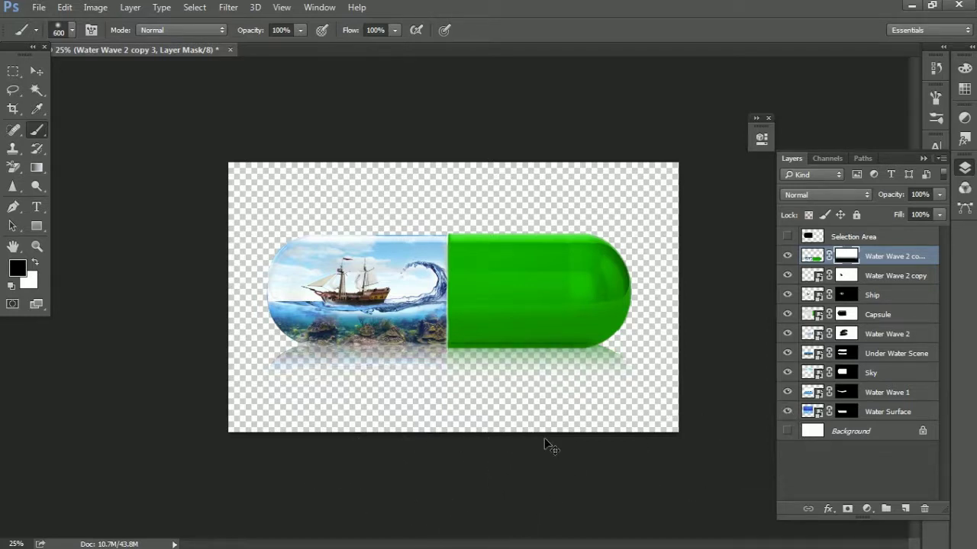
{"action": "key", "text": "ctrl+z"}
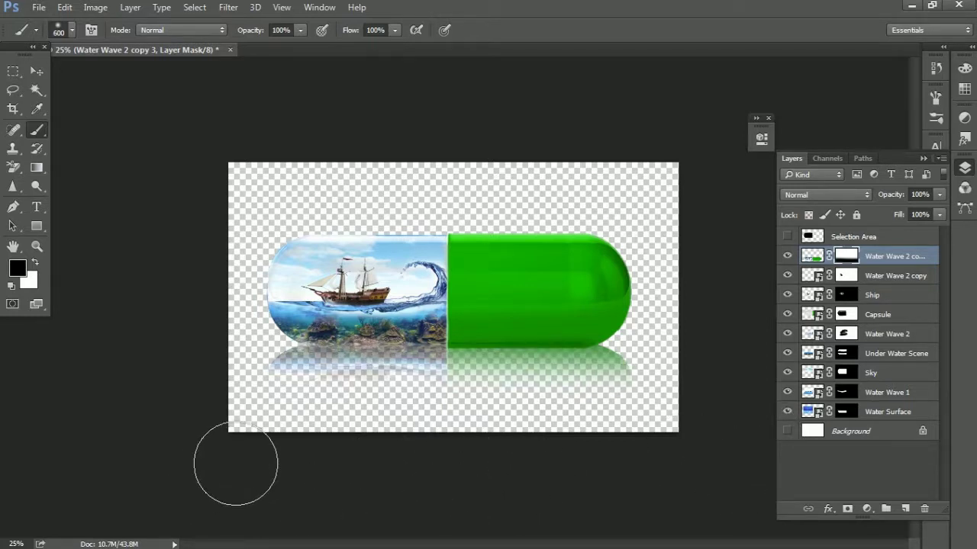
{"action": "key", "text": "bracketright"}
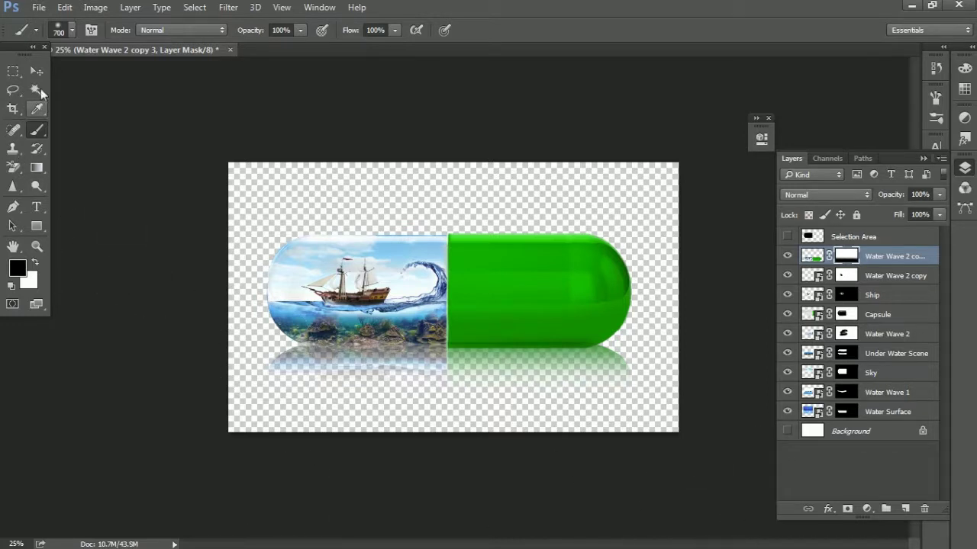
{"action": "left_click", "coordinate": [42, 73]}
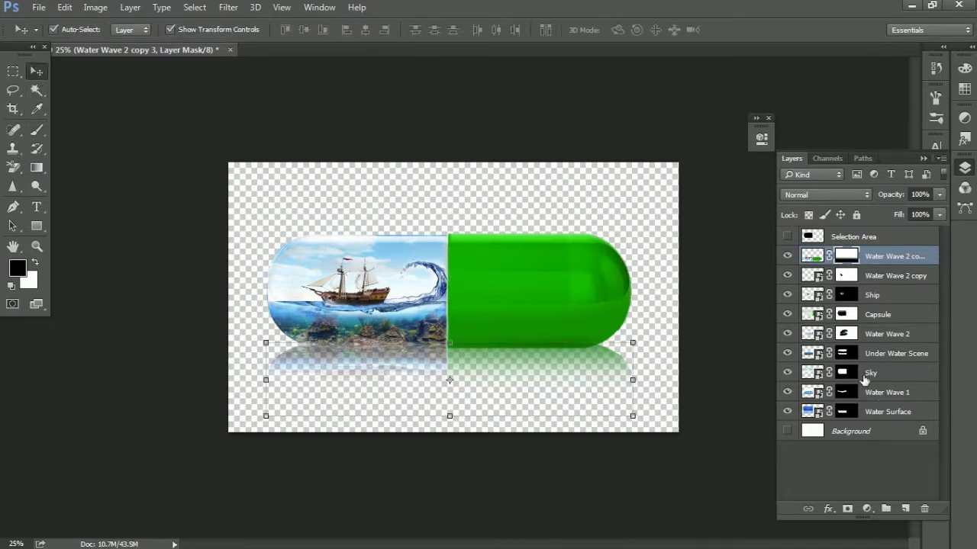
- Move the reflection layer to the bottom of the stack and add an empty Layer 1 above it
{"action": "left_click", "coordinate": [788, 256]}
{"action": "left_click", "coordinate": [787, 257]}
{"action": "left_click", "coordinate": [905, 277]}
{"action": "left_click", "coordinate": [881, 412]}
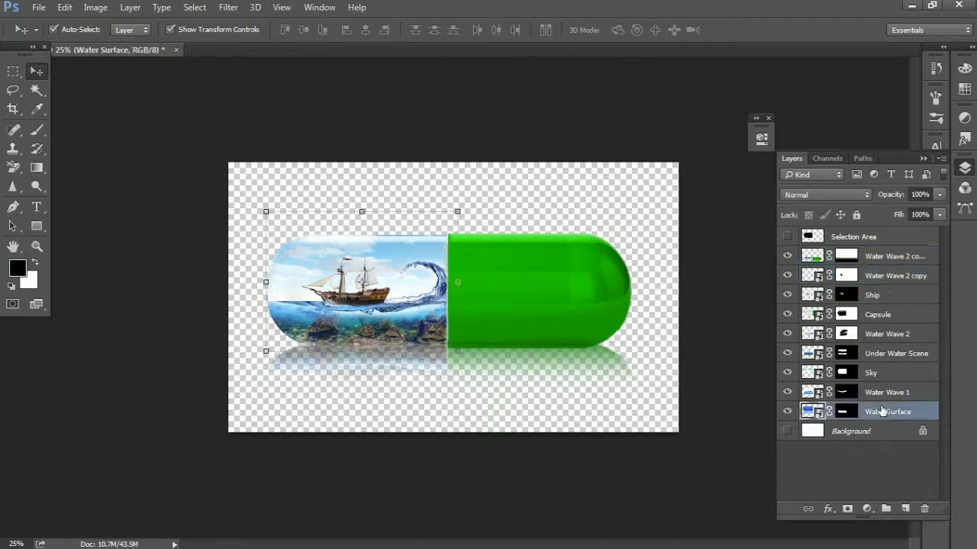
{"action": "left_click", "coordinate": [888, 258]}
{"action": "left_click_drag", "start_coordinate": [890, 259], "coordinate": [899, 420]}
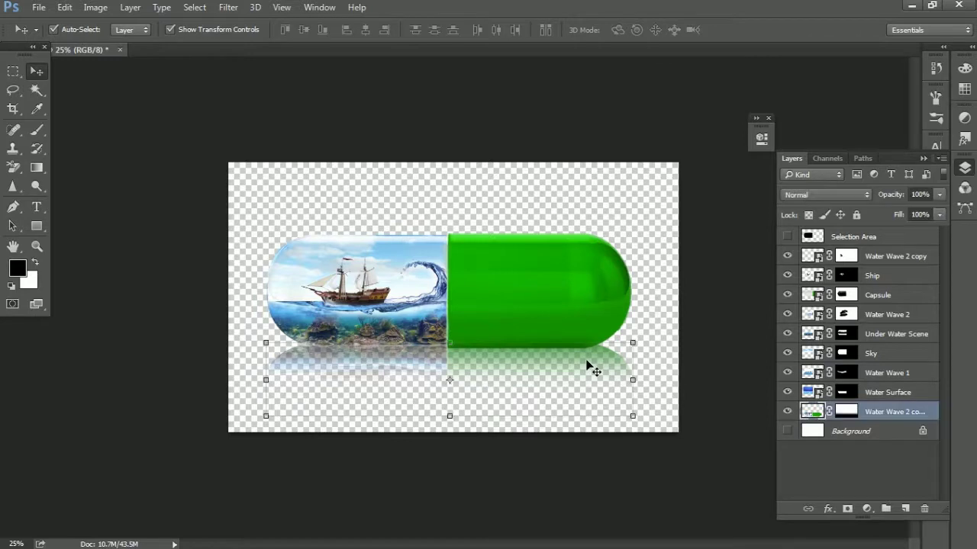
{"action": "left_click", "coordinate": [905, 509]}
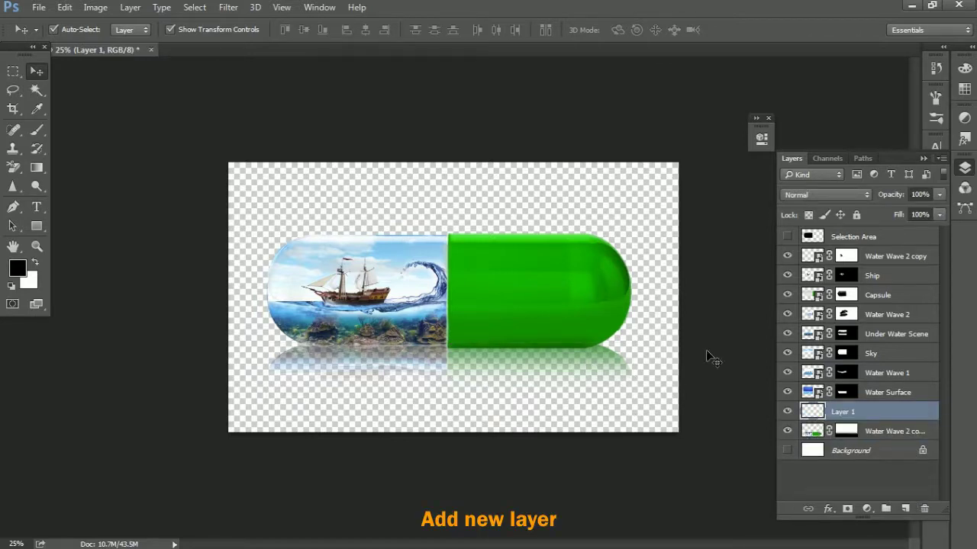
- Paint a straight black line on Layer 1 under the capsule, from its left end to its right end
{"action": "key", "text": "ctrl+plus"}
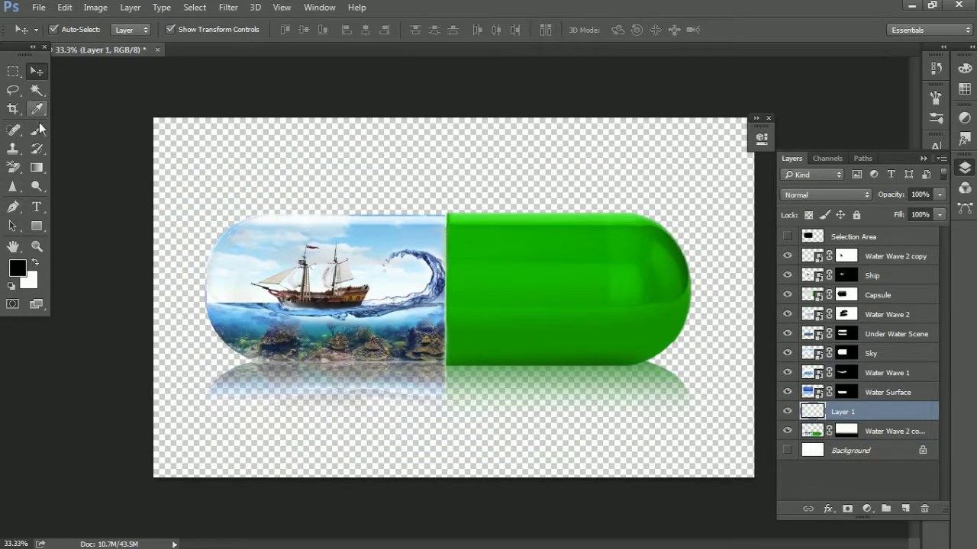
{"action": "left_click", "coordinate": [36, 132]}
{"action": "key", "text": "bracketleft"}
{"action": "key", "text": "bracketleft"}
{"action": "key", "text": "bracketleft"}
{"action": "key", "text": "bracketleft"}
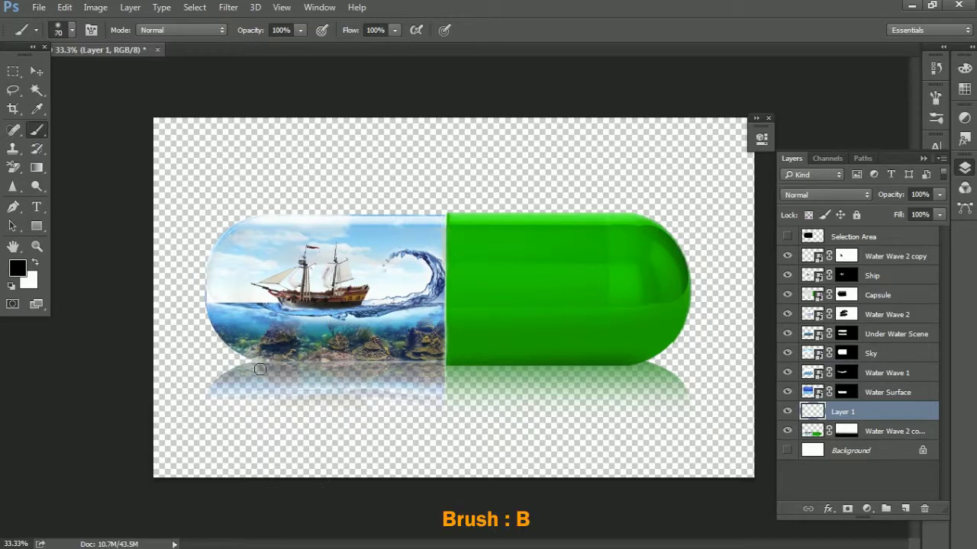
{"action": "left_click_drag", "start_coordinate": [256, 369], "coordinate": [249, 364]}
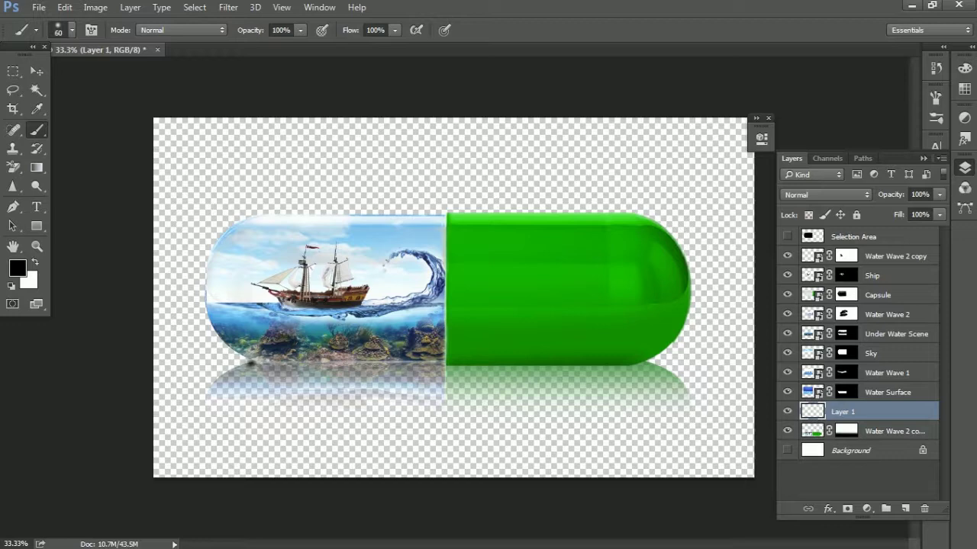
{"action": "left_click", "coordinate": [649, 374], "text": "shift"}
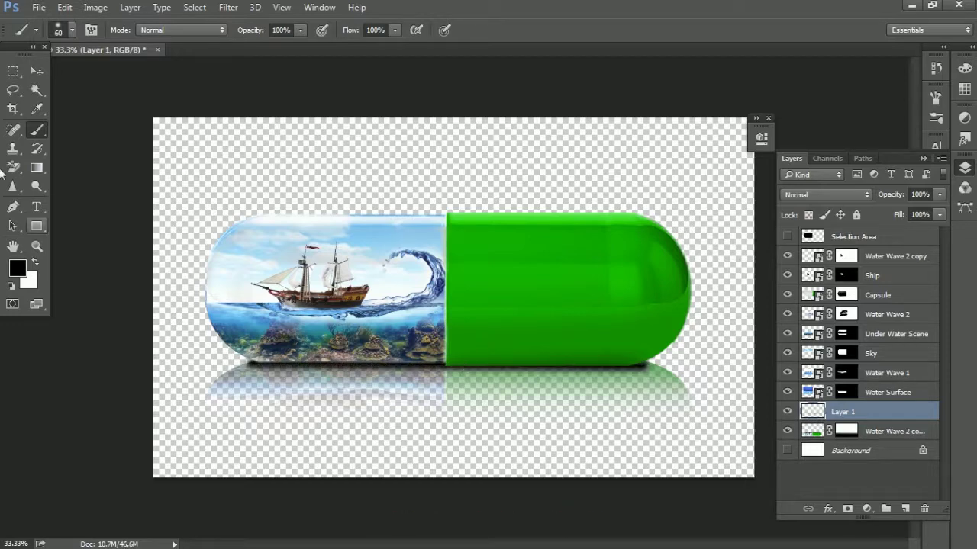
{"action": "left_click", "coordinate": [36, 71]}
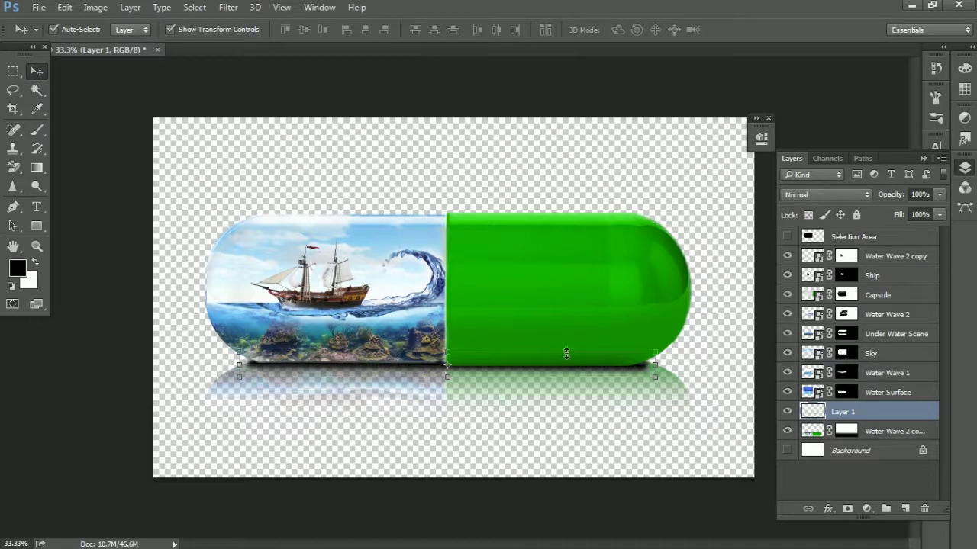
- Soften Layer 1's black line with a Gaussian Blur of 20.9 pixels radius
{"action": "left_click", "coordinate": [227, 8]}
{"action": "mouse_move", "coordinate": [234, 152]}
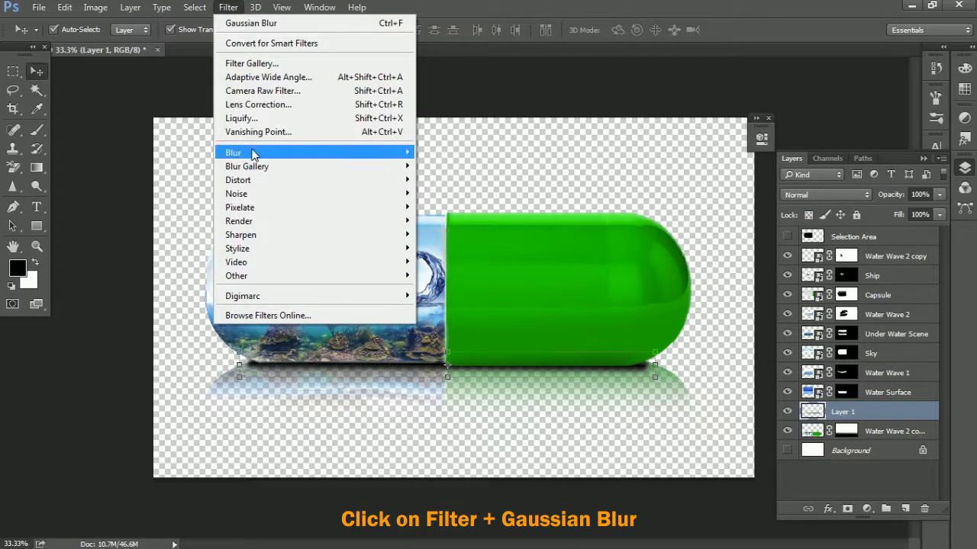
{"action": "left_click", "coordinate": [454, 207]}
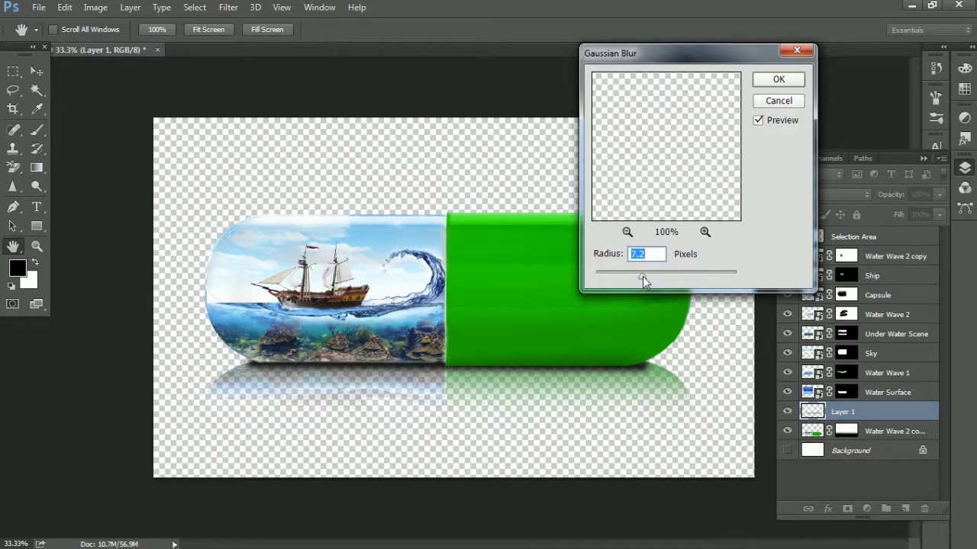
{"action": "left_click_drag", "start_coordinate": [648, 279], "coordinate": [657, 279]}
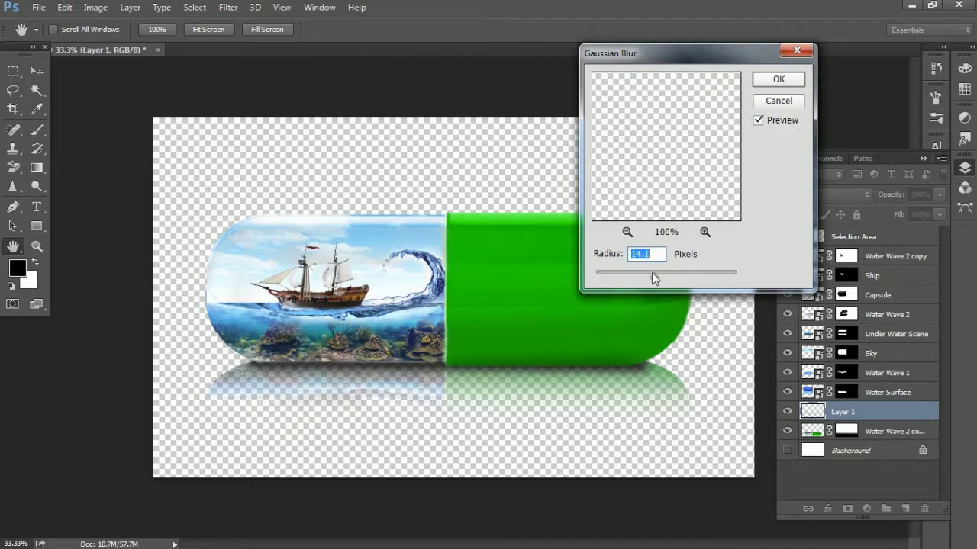
{"action": "left_click_drag", "start_coordinate": [652, 272], "coordinate": [655, 274]}
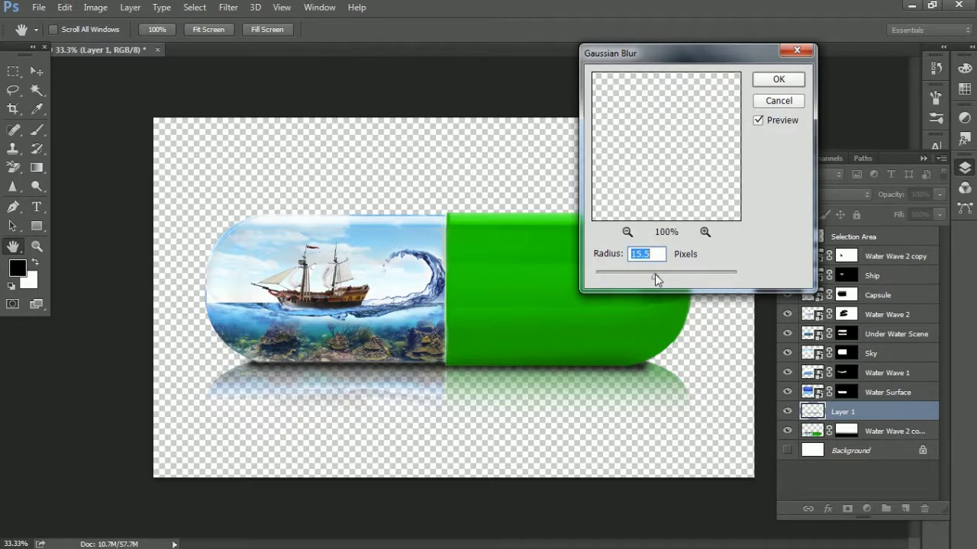
{"action": "left_click_drag", "start_coordinate": [657, 274], "coordinate": [657, 274]}
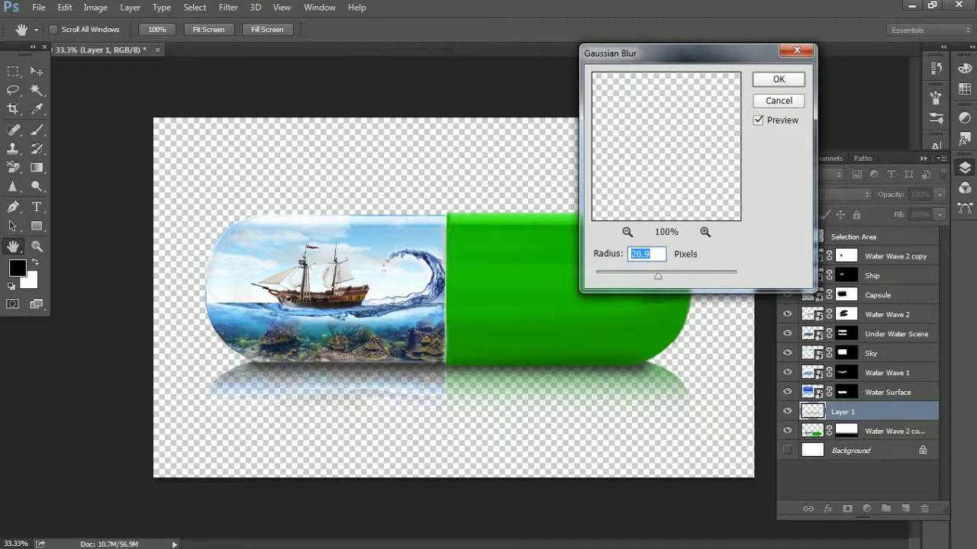
{"action": "left_click", "coordinate": [781, 82]}
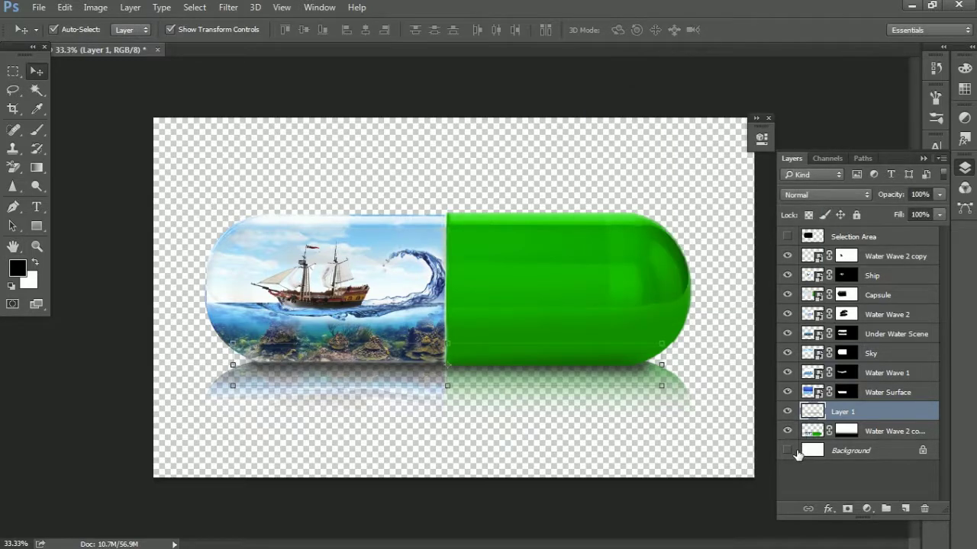
- Show the white Background, nudge the shadow up, widen it to 101.68%, and set 62% fill
{"action": "left_click", "coordinate": [788, 450]}
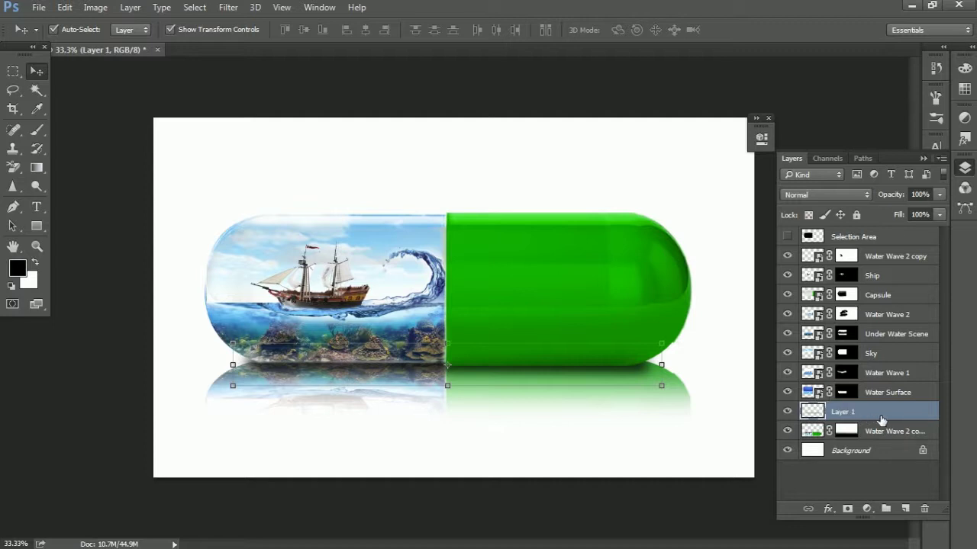
{"action": "key", "text": "Up"}
{"action": "key", "text": "Up"}
{"action": "key", "text": "Up"}
{"action": "key", "text": "Up"}
{"action": "key", "text": "Up"}
{"action": "key", "text": "Up"}
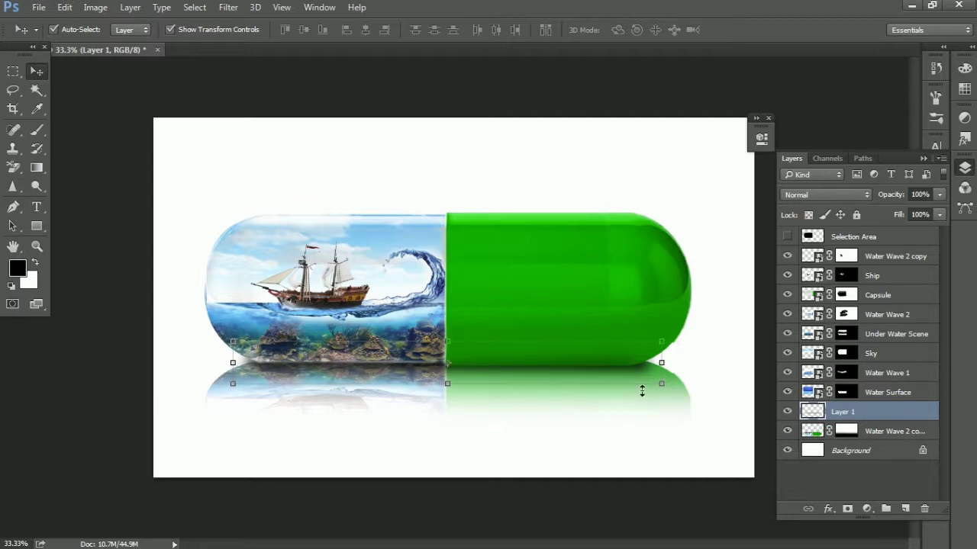
{"action": "left_click_drag", "start_coordinate": [675, 369], "coordinate": [679, 369]}
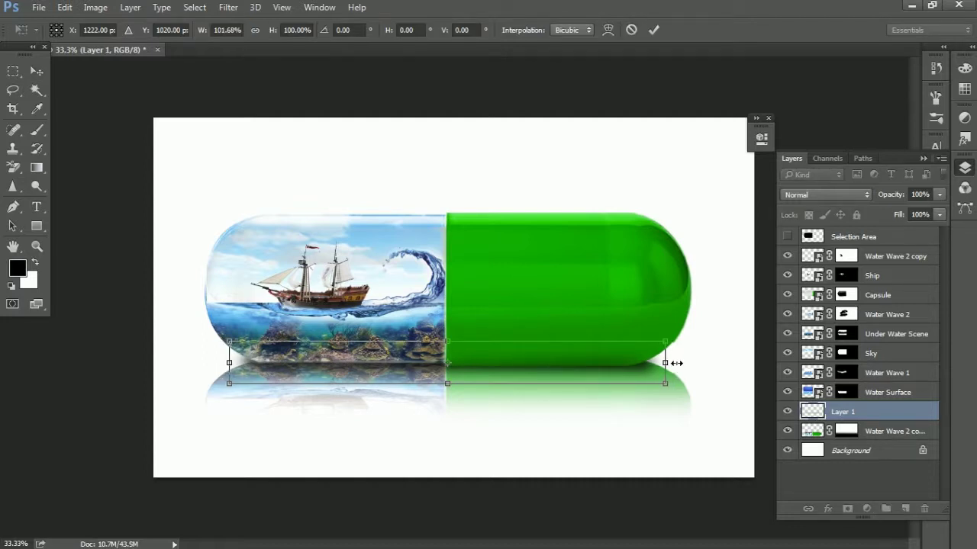
{"action": "key", "text": "Return"}
{"action": "left_click", "coordinate": [939, 215]}
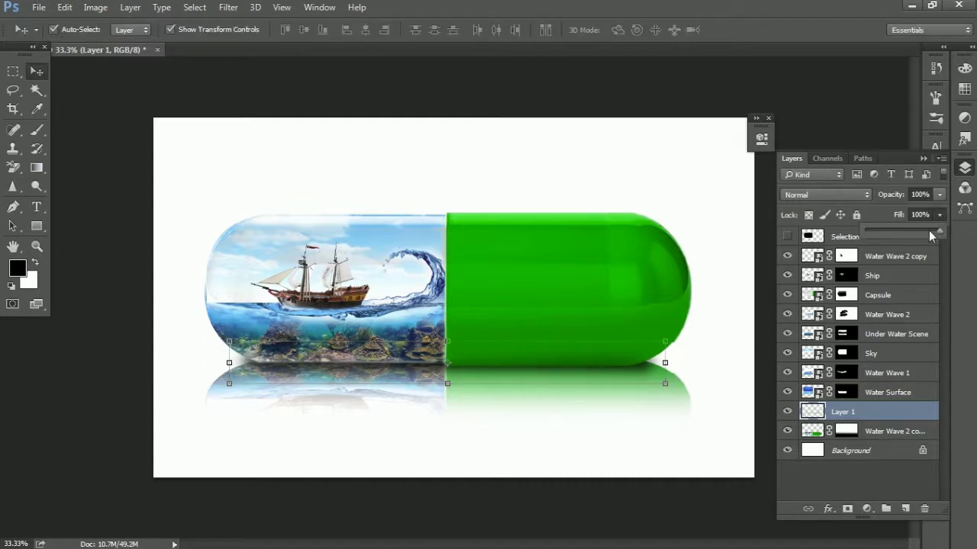
{"action": "left_click_drag", "start_coordinate": [921, 232], "coordinate": [914, 229]}
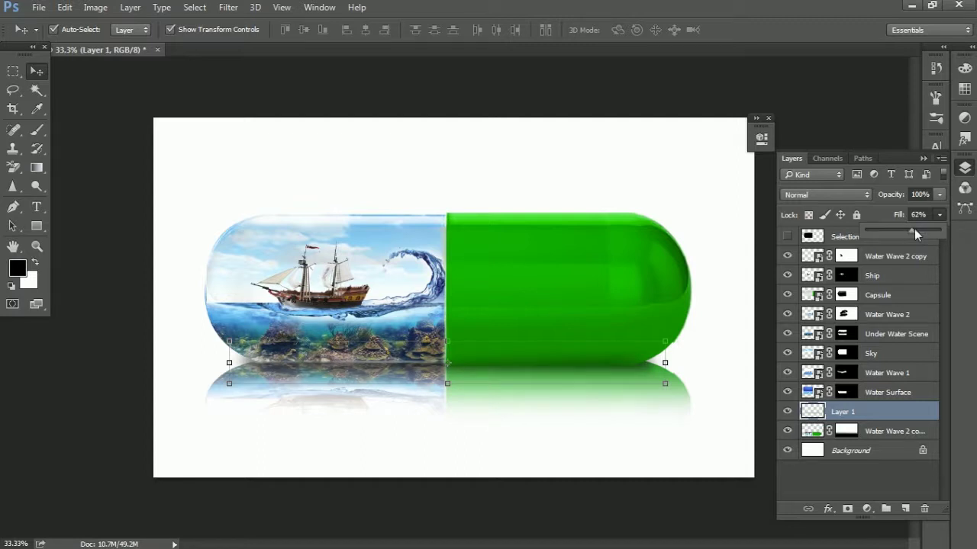
- Lower the reflection's opacity to 34% and set the shadow layer's fill to 84%
{"action": "left_click", "coordinate": [874, 412]}
{"action": "left_click", "coordinate": [892, 431]}
{"action": "left_click", "coordinate": [940, 195]}
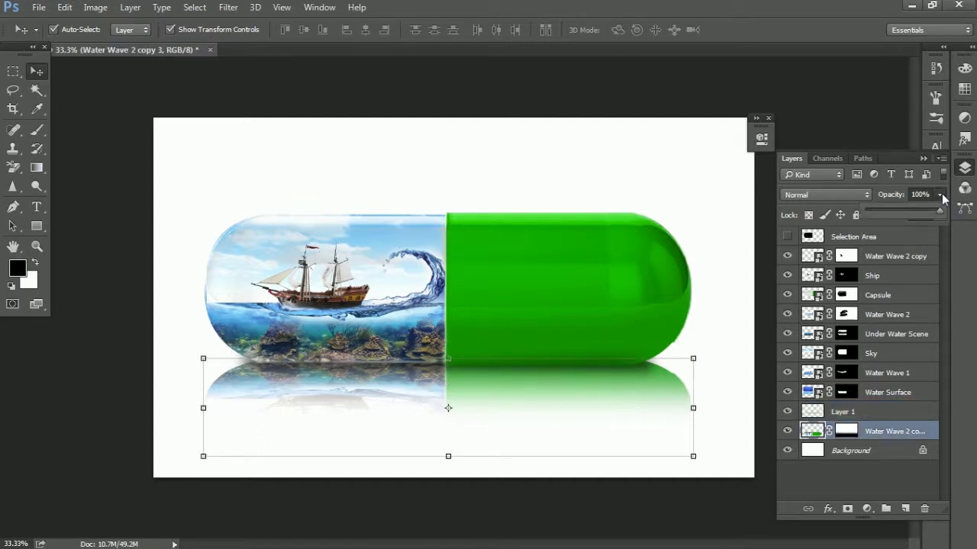
{"action": "left_click_drag", "start_coordinate": [939, 214], "coordinate": [912, 215]}
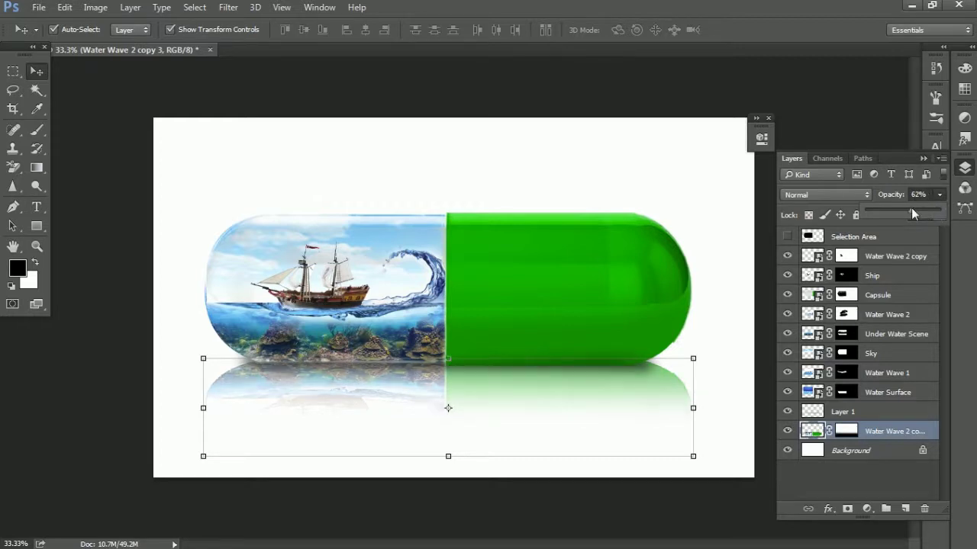
{"action": "left_click_drag", "start_coordinate": [907, 208], "coordinate": [897, 206]}
{"action": "left_click", "coordinate": [862, 412]}
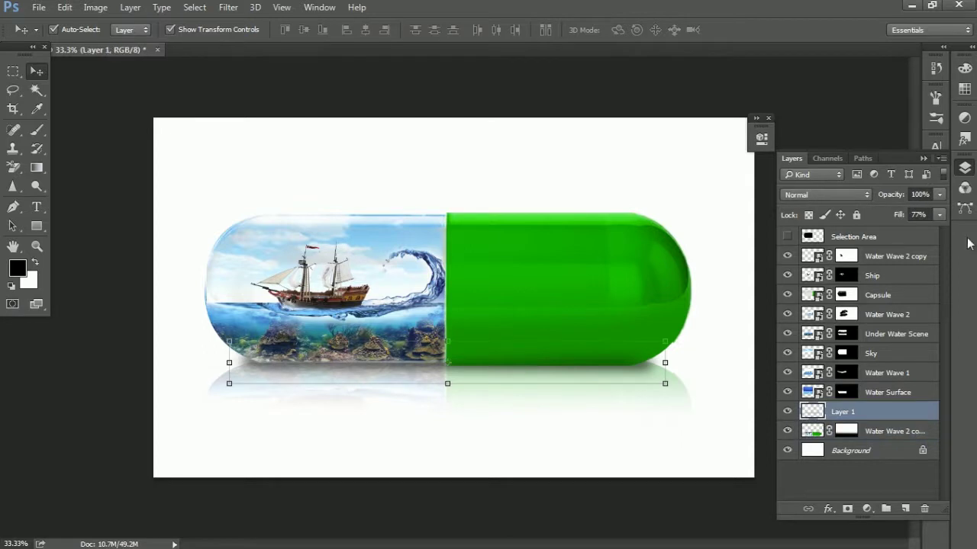
{"action": "left_click", "coordinate": [939, 215]}
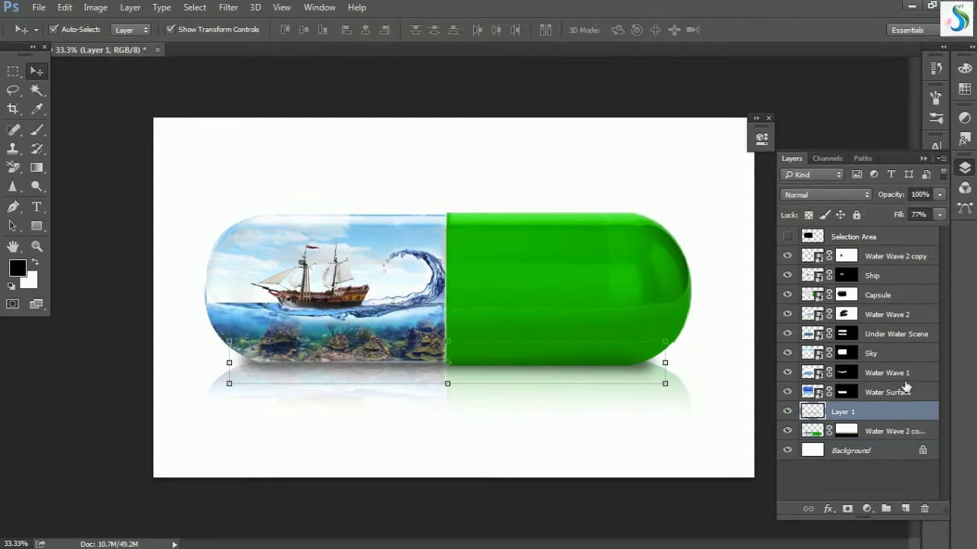
{"action": "left_click", "coordinate": [937, 216]}
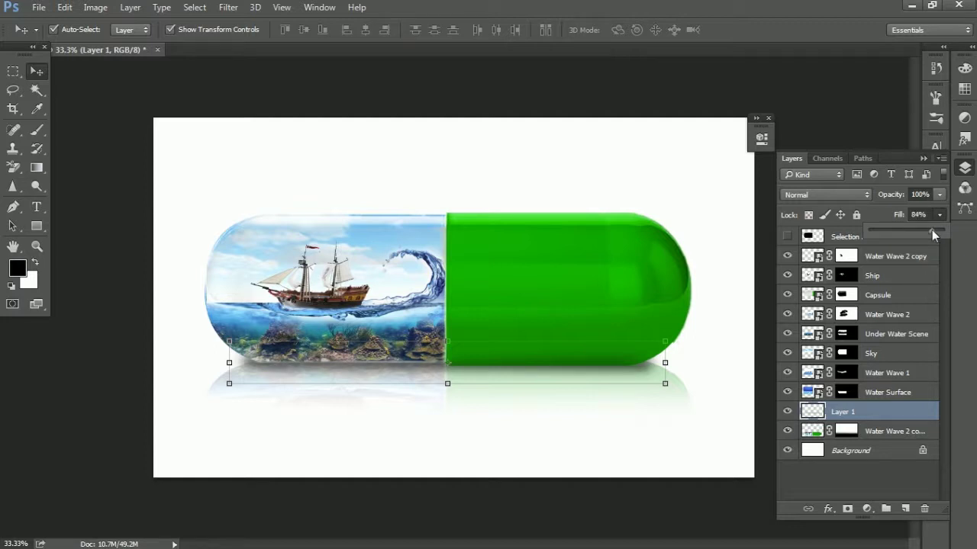
- Squash the reflection shorter, then nudge the reflection and shadow up one pixel each
{"action": "left_click", "coordinate": [861, 437]}
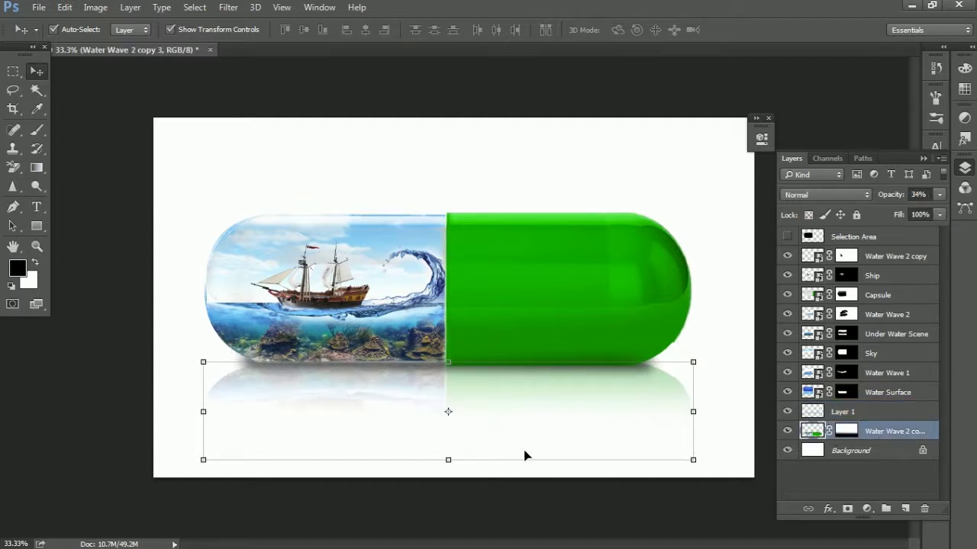
{"action": "left_click_drag", "start_coordinate": [466, 471], "coordinate": [477, 451]}
{"action": "key", "text": "Return"}
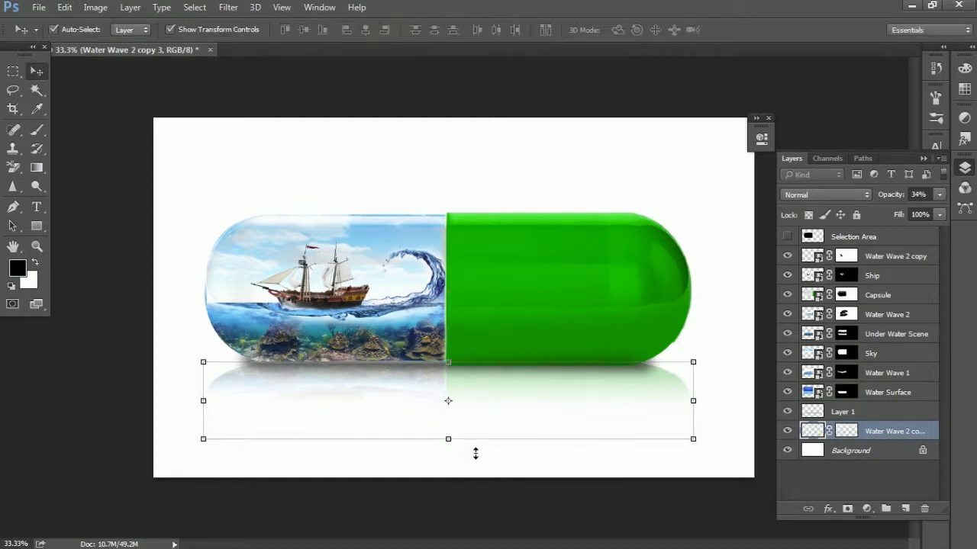
{"action": "key", "text": "Up"}
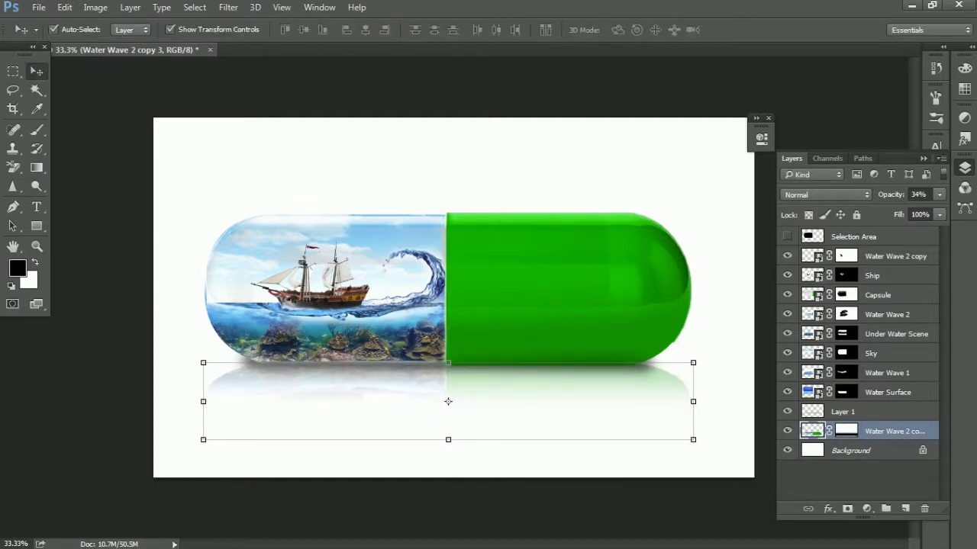
{"action": "left_click", "coordinate": [867, 413]}
{"action": "key", "text": "Up"}
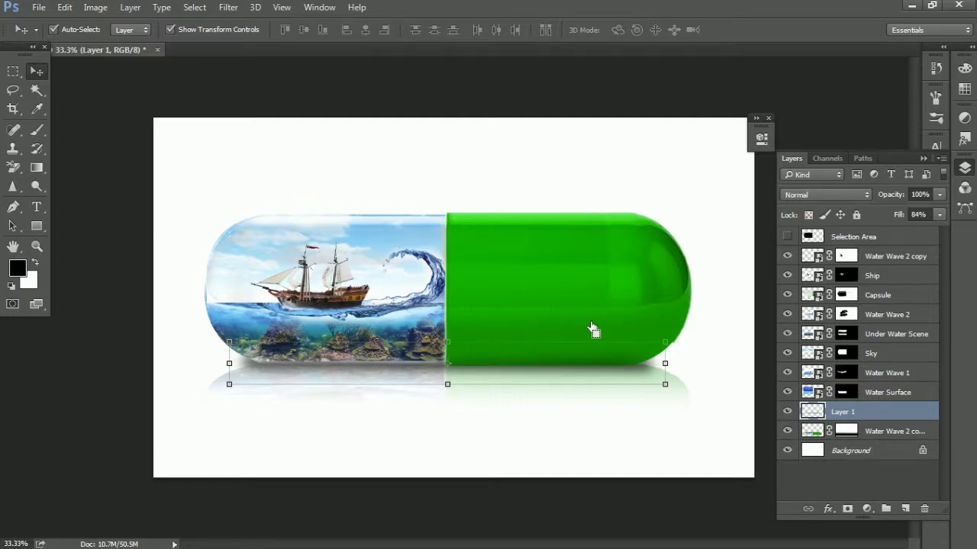
- Deselect all layers and zoom to 25% to review the whole composite
{"action": "key", "text": "ctrl+minus"}
{"action": "left_click", "coordinate": [696, 294]}
{"action": "key", "text": "ctrl+minus"}
{"action": "key", "text": "ctrl+plus"}
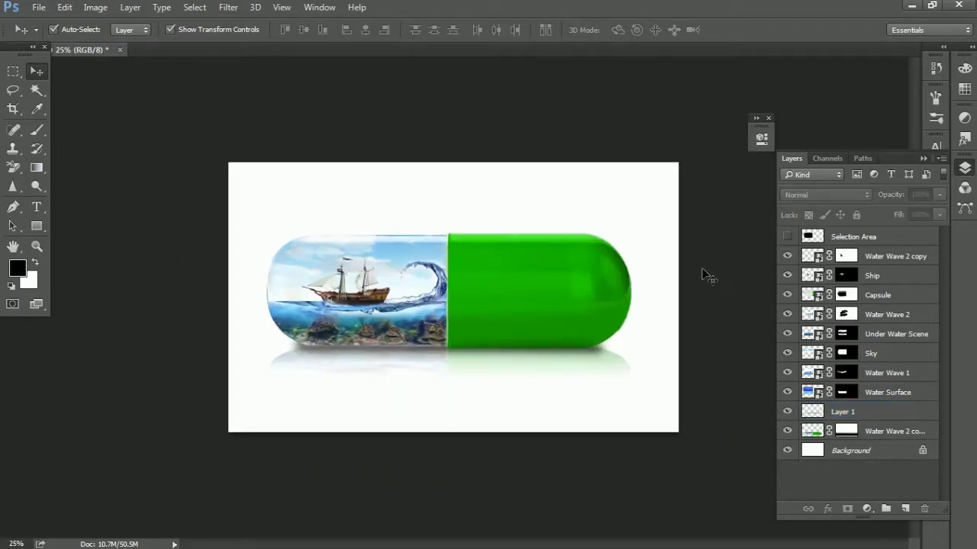